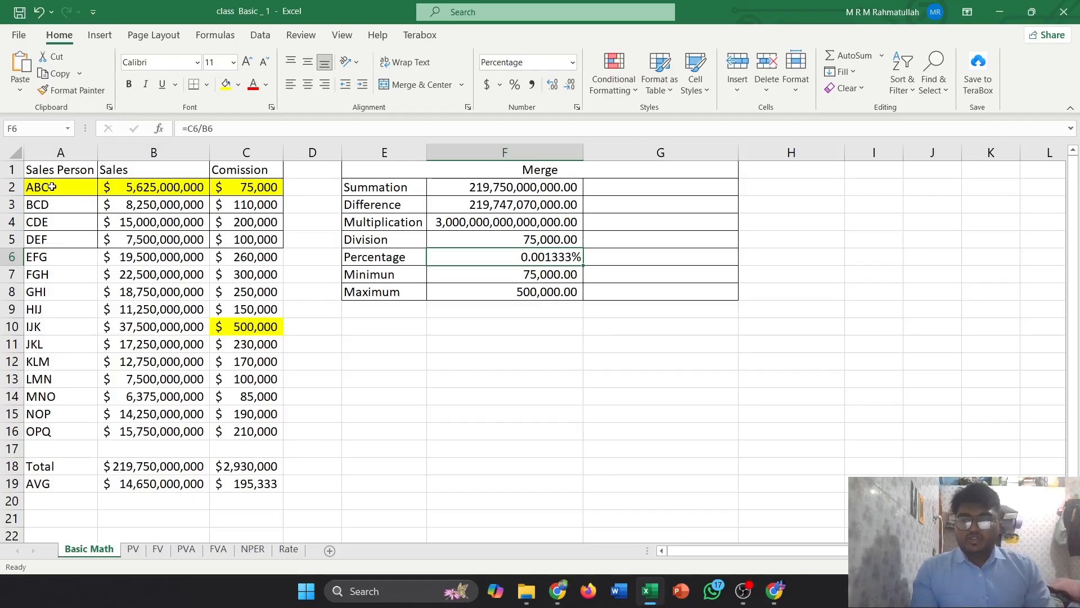
pyautogui.moveTo(52, 187); pyautogui.dragTo(316, 431)
pyautogui.click(317, 431)
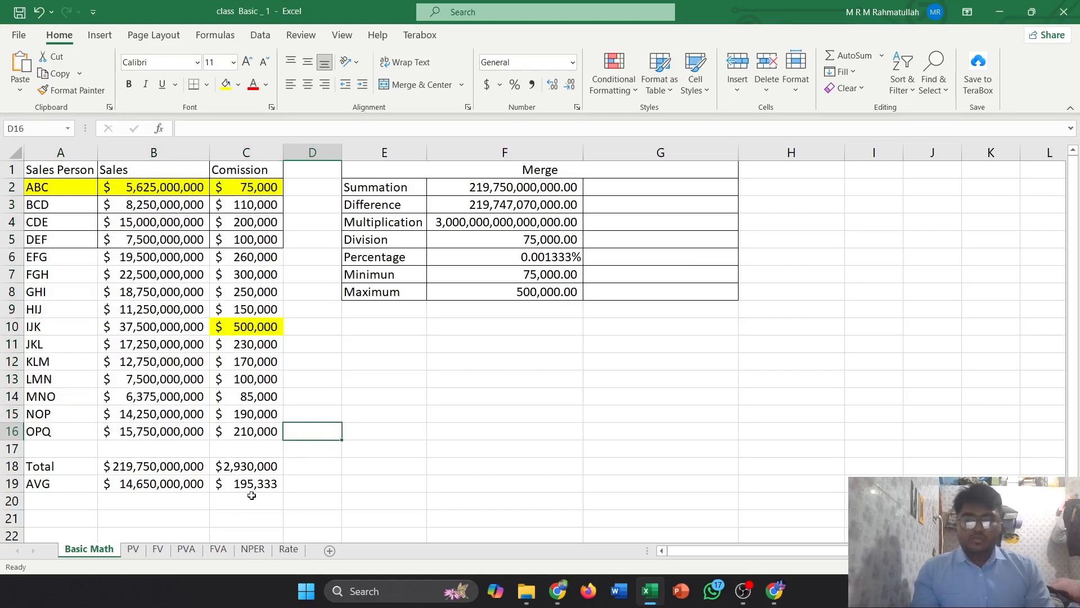
pyautogui.scroll(-1, 129, 506)
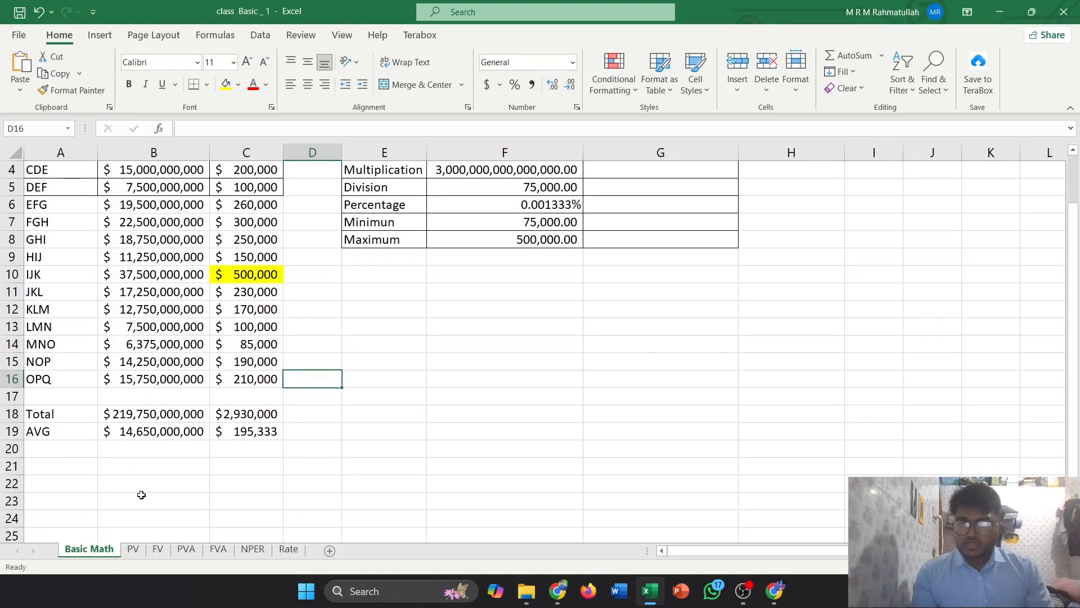
pyautogui.scroll(1, 141, 495)
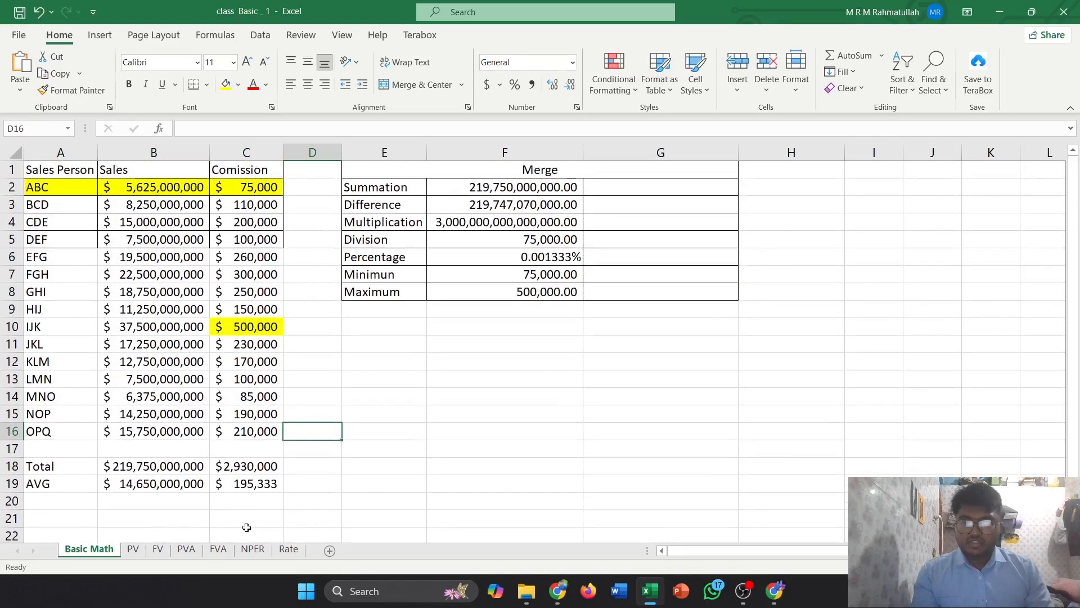
# Enter a SUM formula in B21 totalling the sales range B2:B16
pyautogui.click(122, 523)
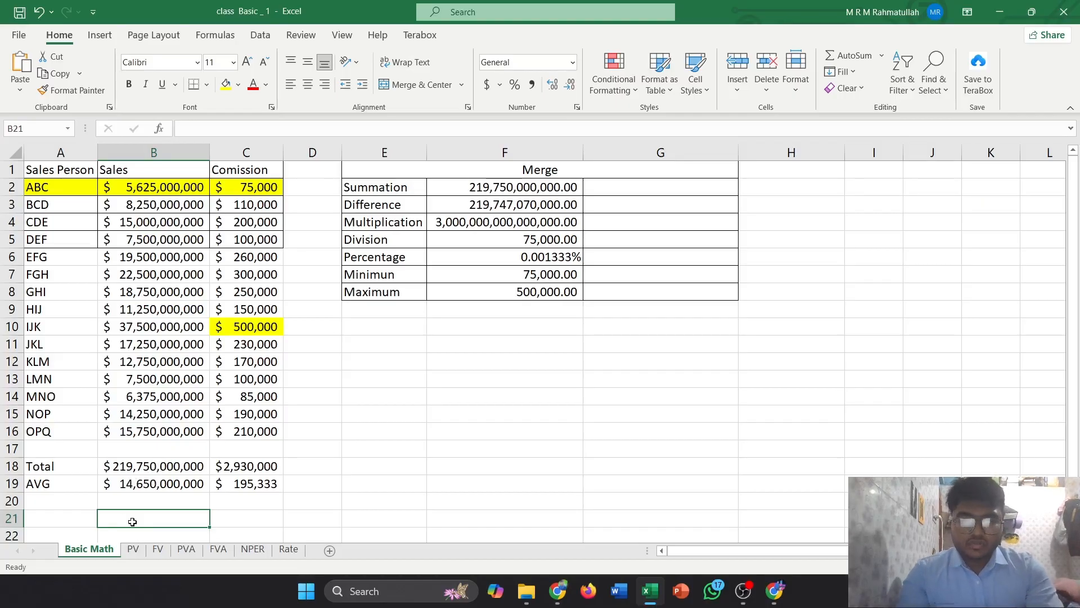
pyautogui.write('=')
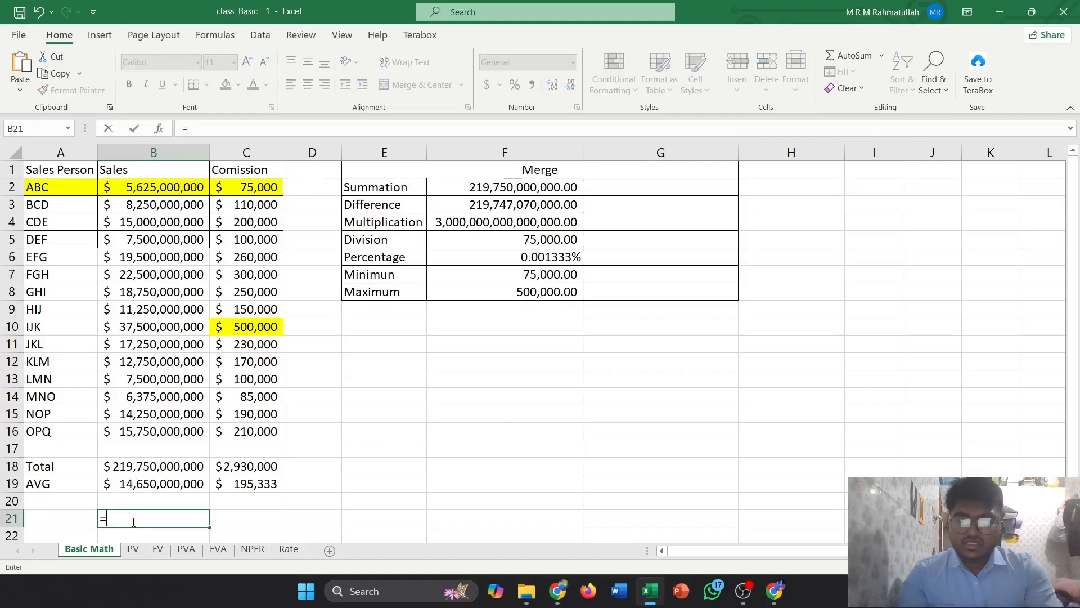
pyautogui.write('su')
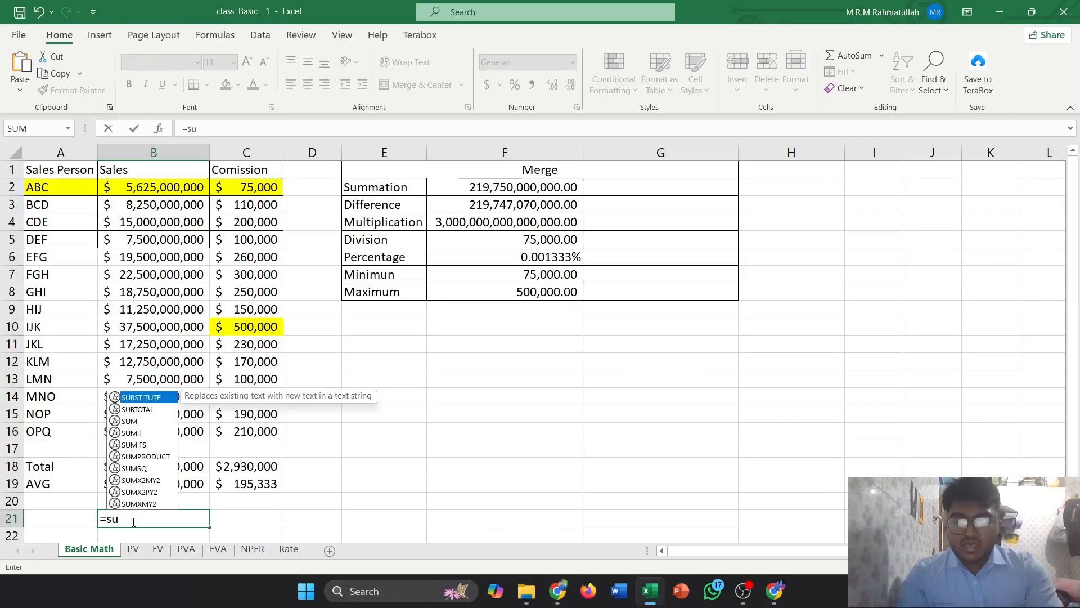
pyautogui.write('m')
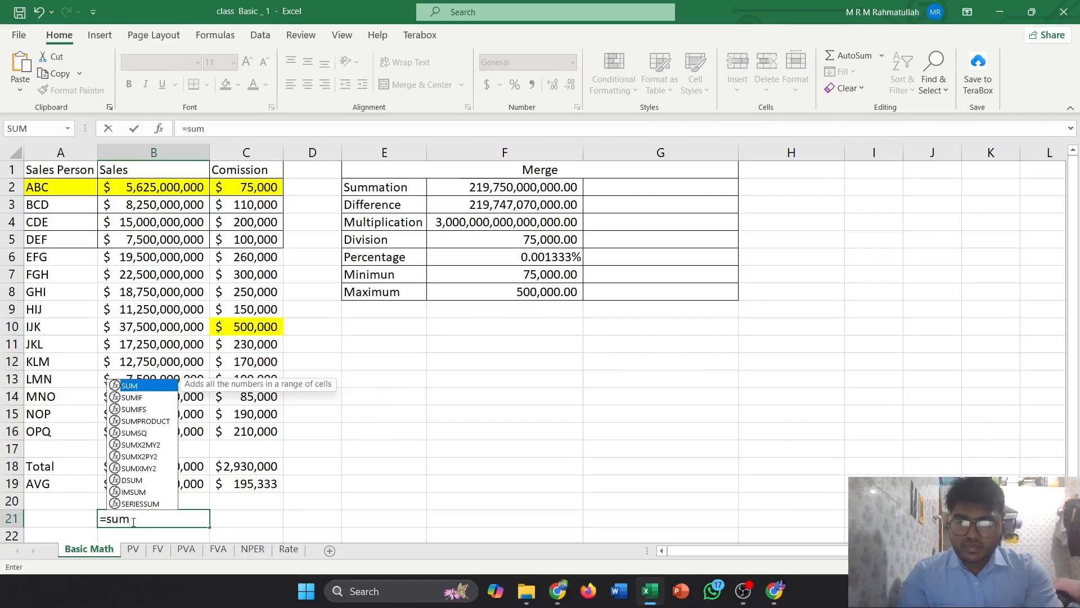
pyautogui.press('Down')
pyautogui.press('Down')
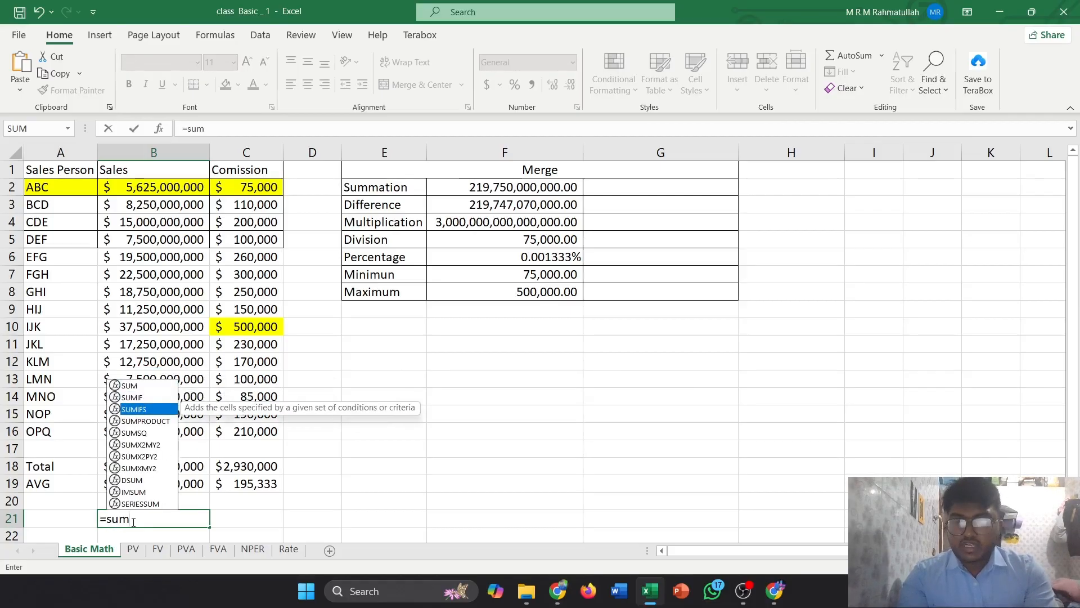
pyautogui.press('Up')
pyautogui.press('Up')
pyautogui.press('Tab')
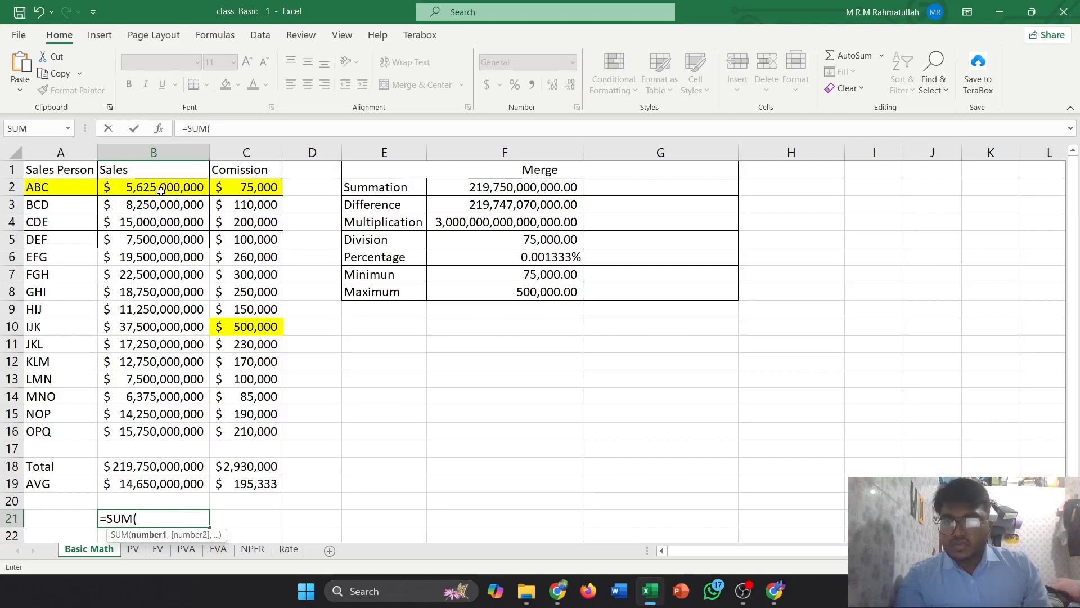
pyautogui.moveTo(161, 190); pyautogui.dragTo(152, 444)
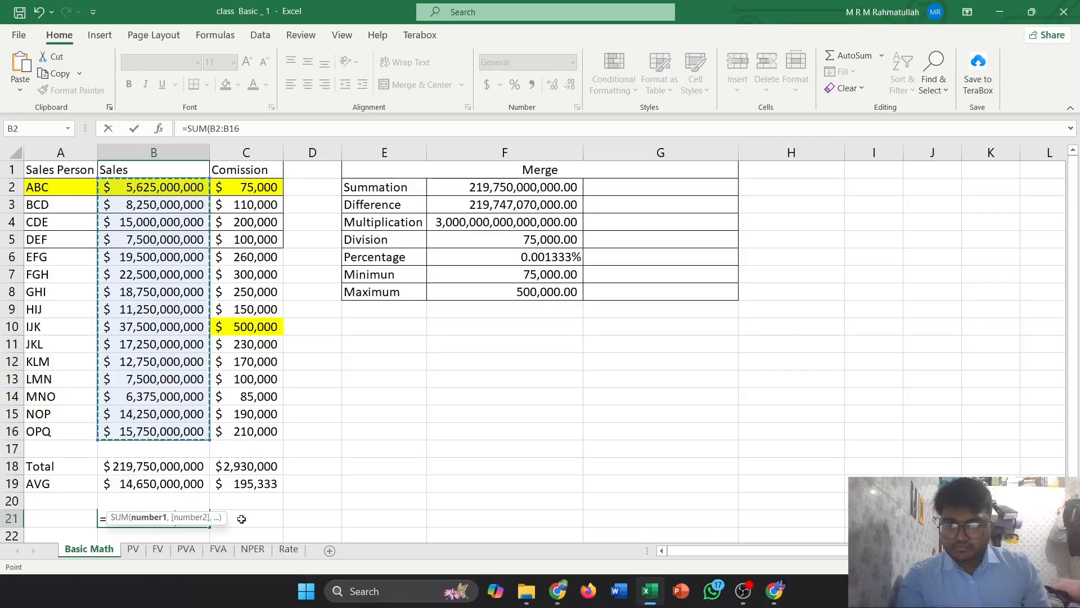
pyautogui.write(')')
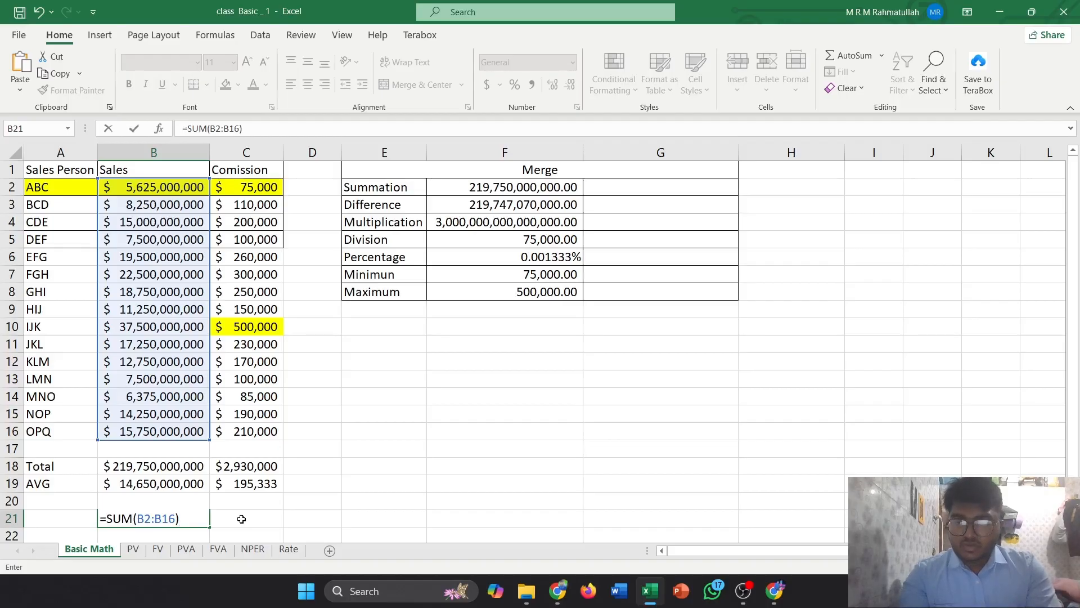
pyautogui.press('Return')
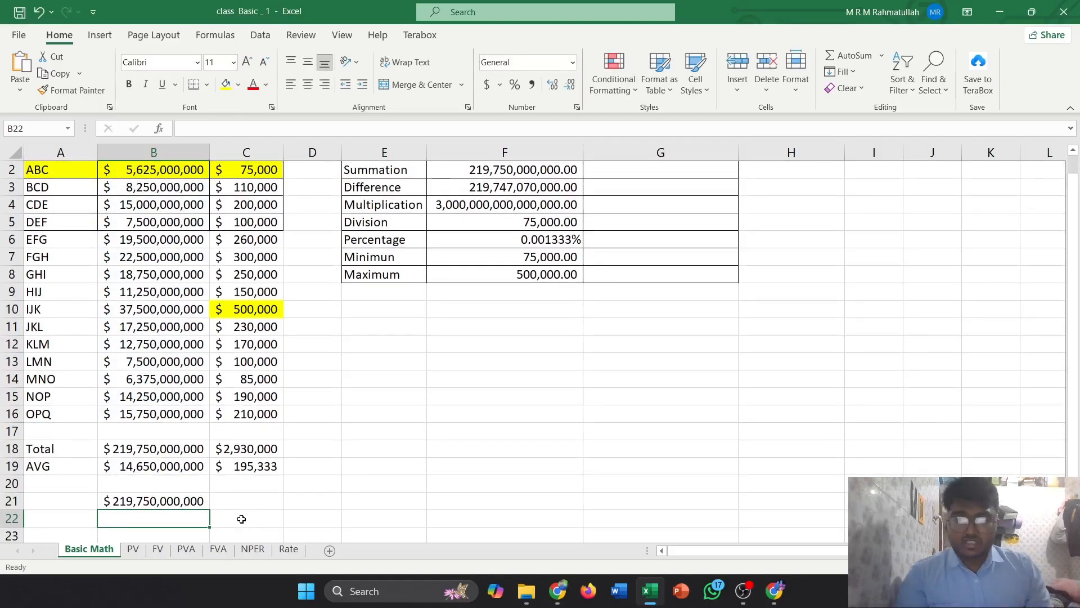
# Clear the formula from cell B21
pyautogui.scroll(1, 150, 516)
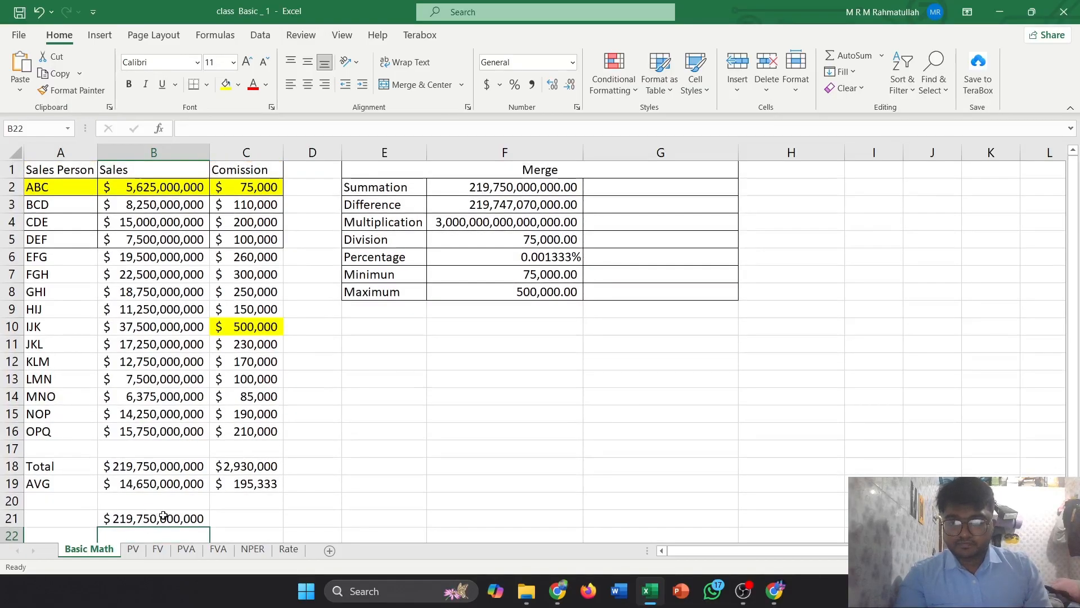
pyautogui.click(164, 515)
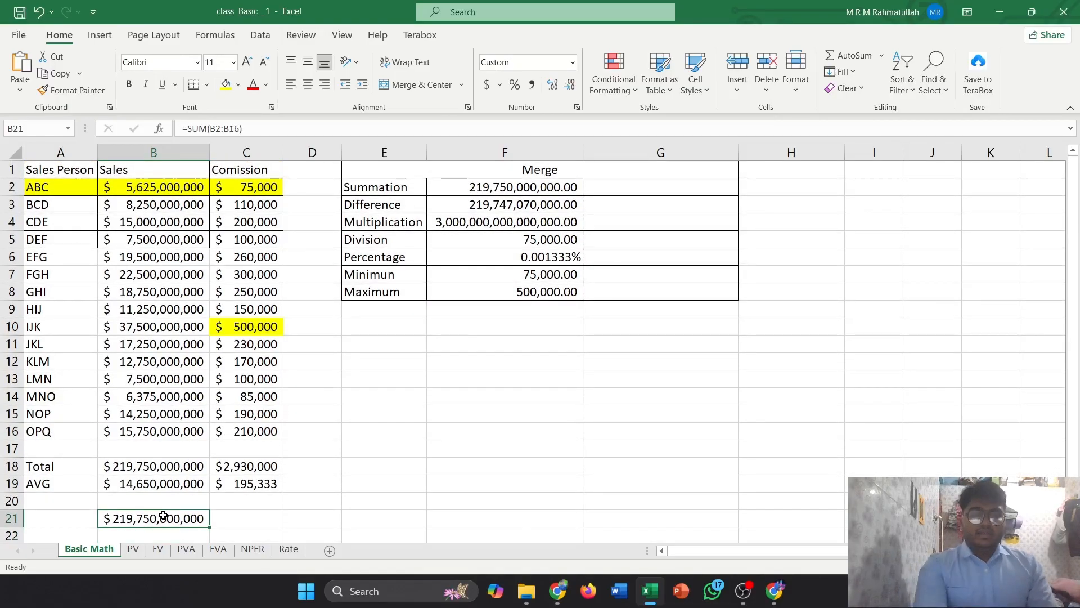
pyautogui.press('Delete')
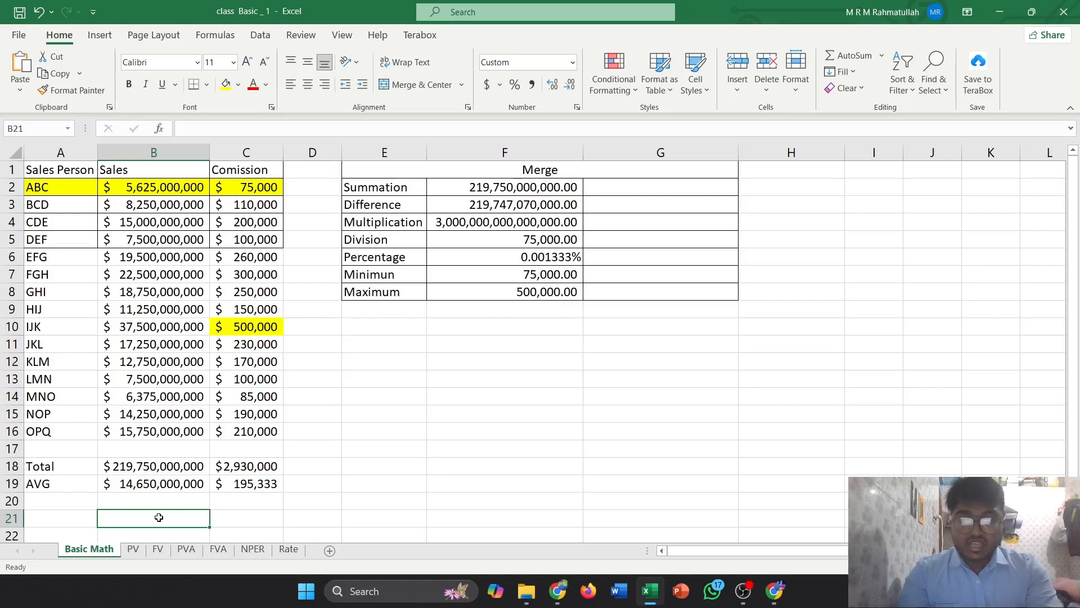
# Enter an AVERAGE formula in B21 over the sales range B2:B16
pyautogui.write('=')
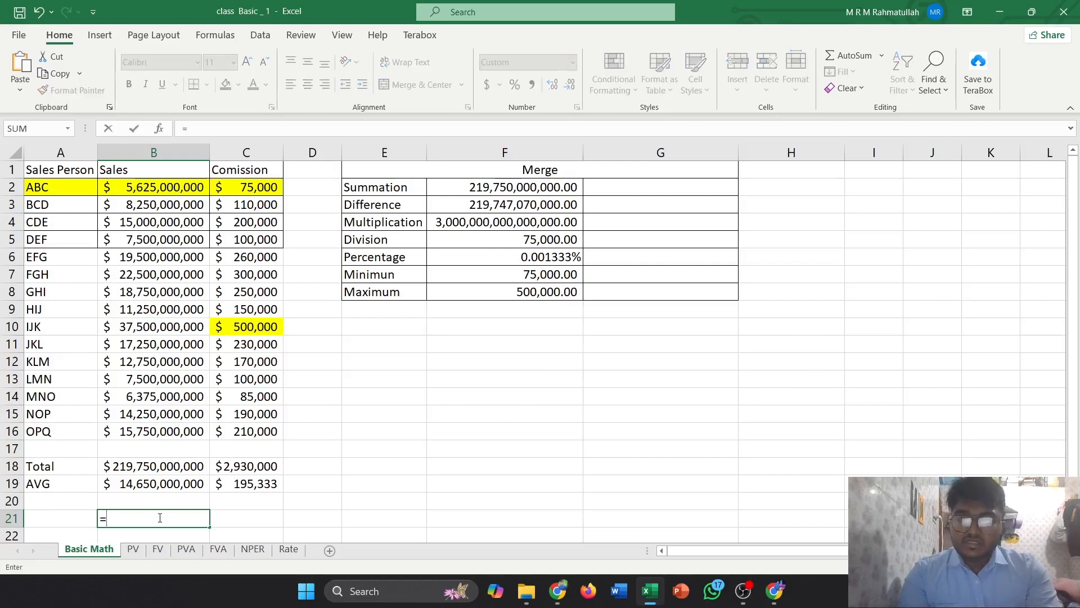
pyautogui.write('a')
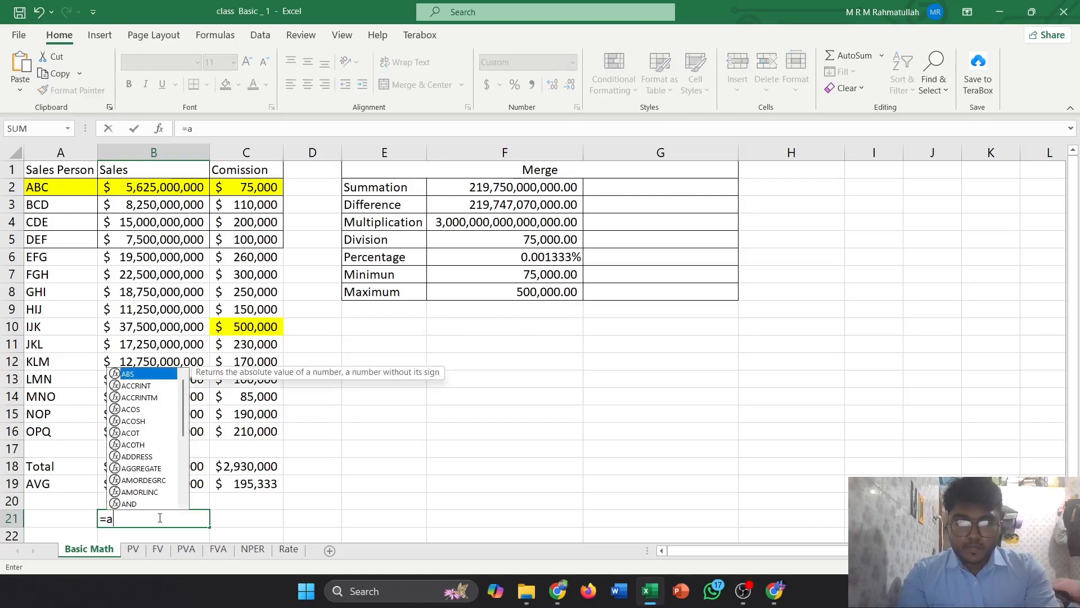
pyautogui.press('BackSpace')
pyautogui.write('A')
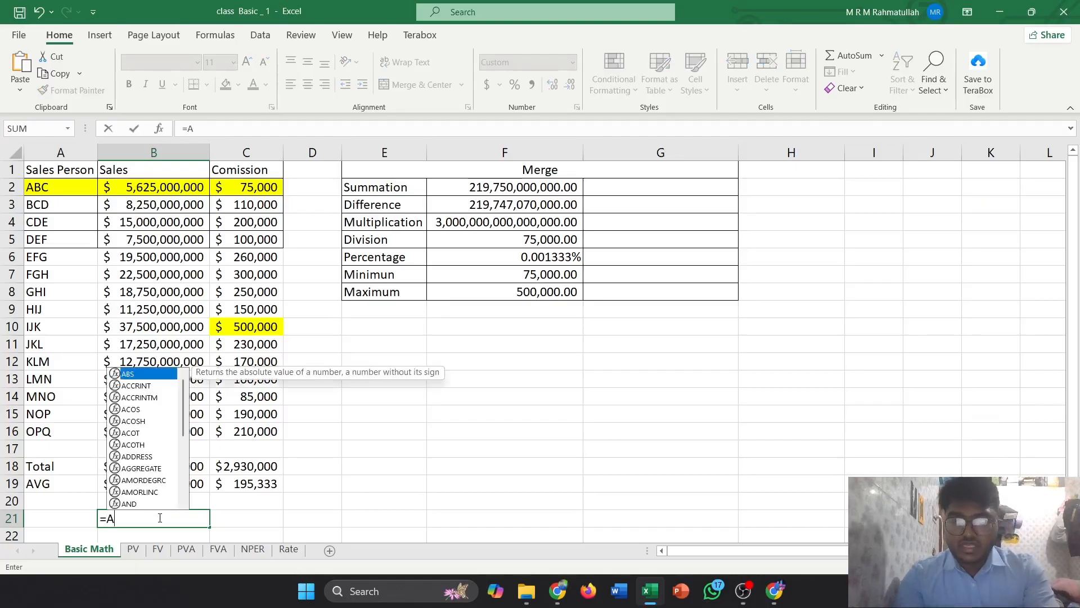
pyautogui.write('ve')
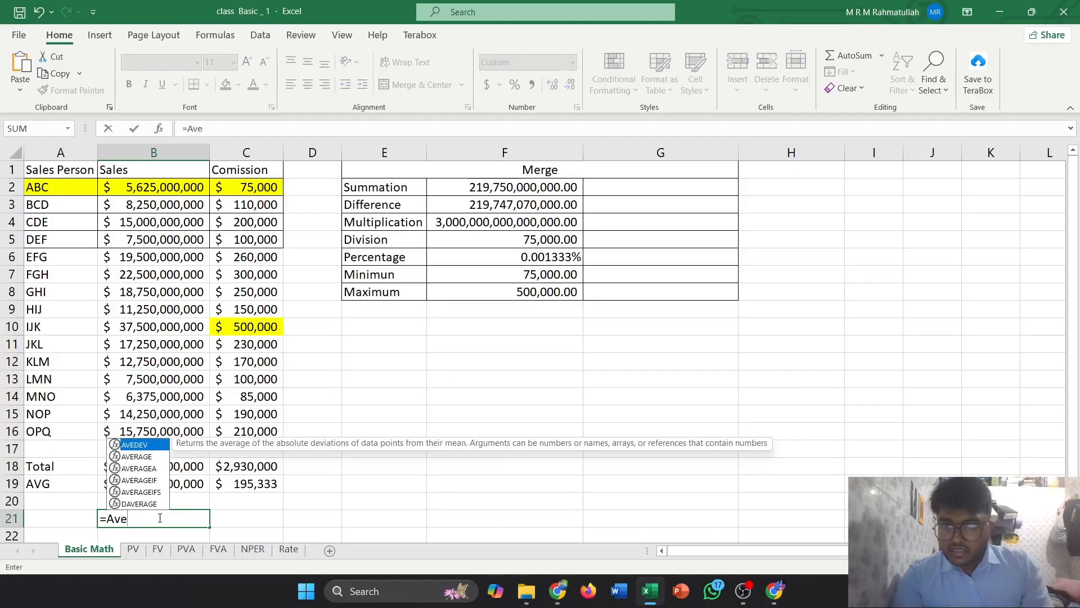
pyautogui.press('Down')
pyautogui.press('Tab')
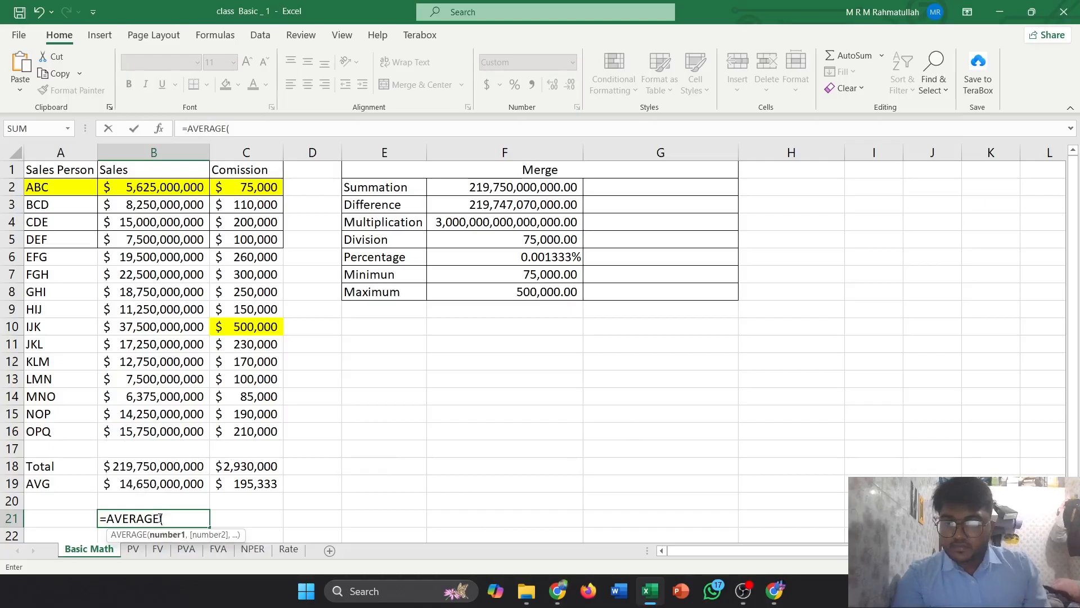
pyautogui.moveTo(162, 185); pyautogui.dragTo(154, 431)
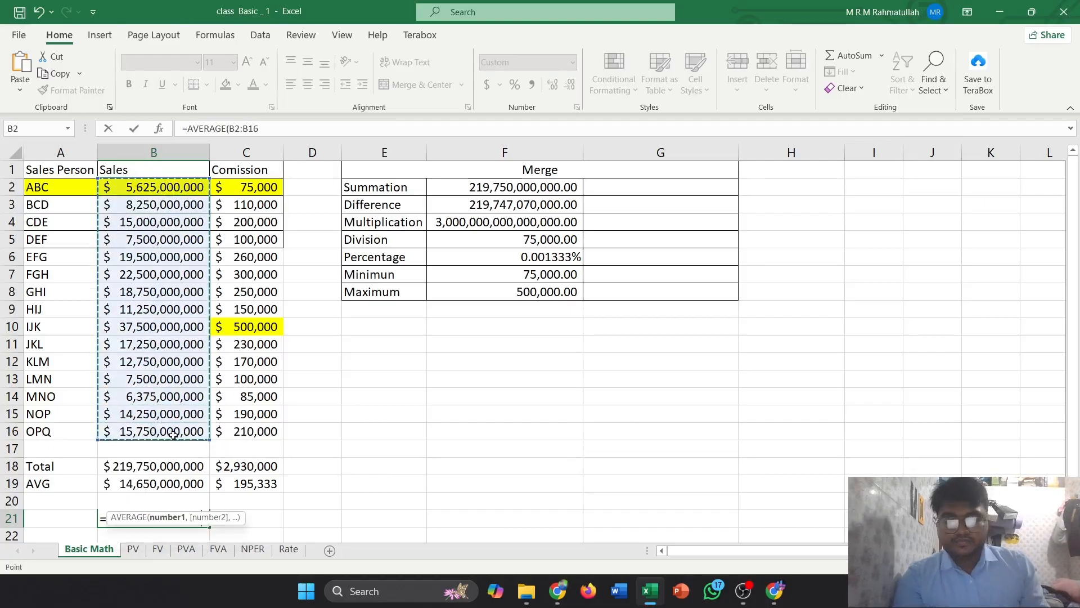
pyautogui.write(')')
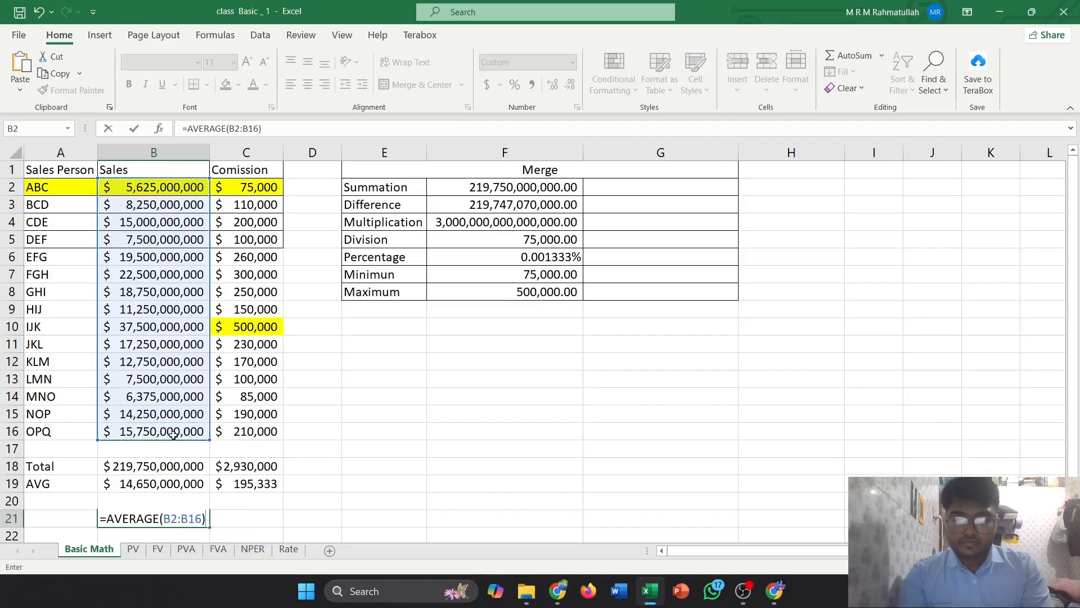
pyautogui.press('Return')
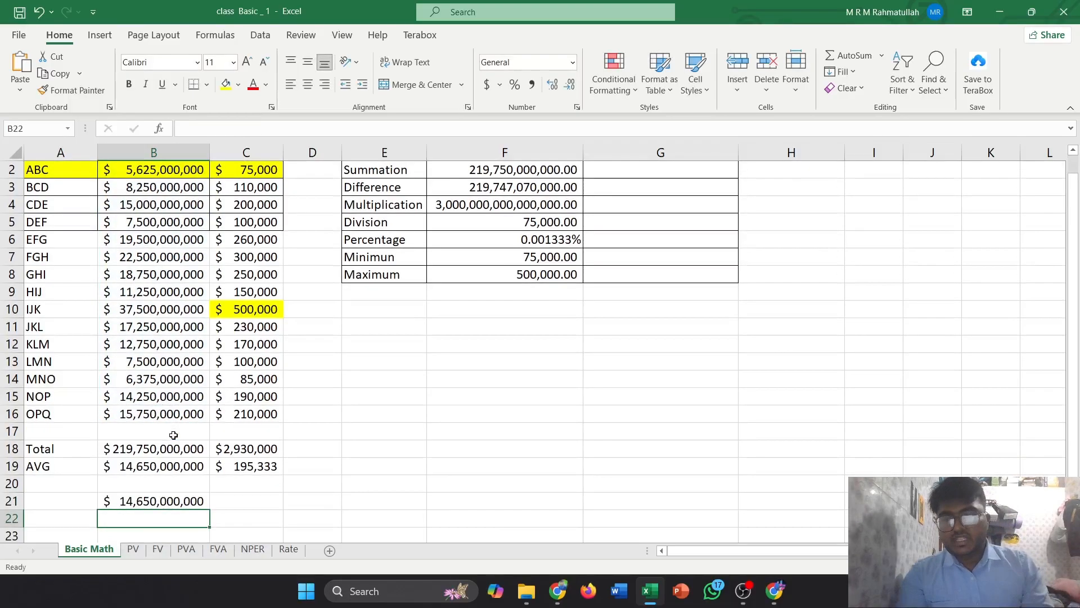
# Copy the average formula from B21 and paste it into C21 for the commission column
pyautogui.click(160, 504)
pyautogui.scroll(1, 162, 501)
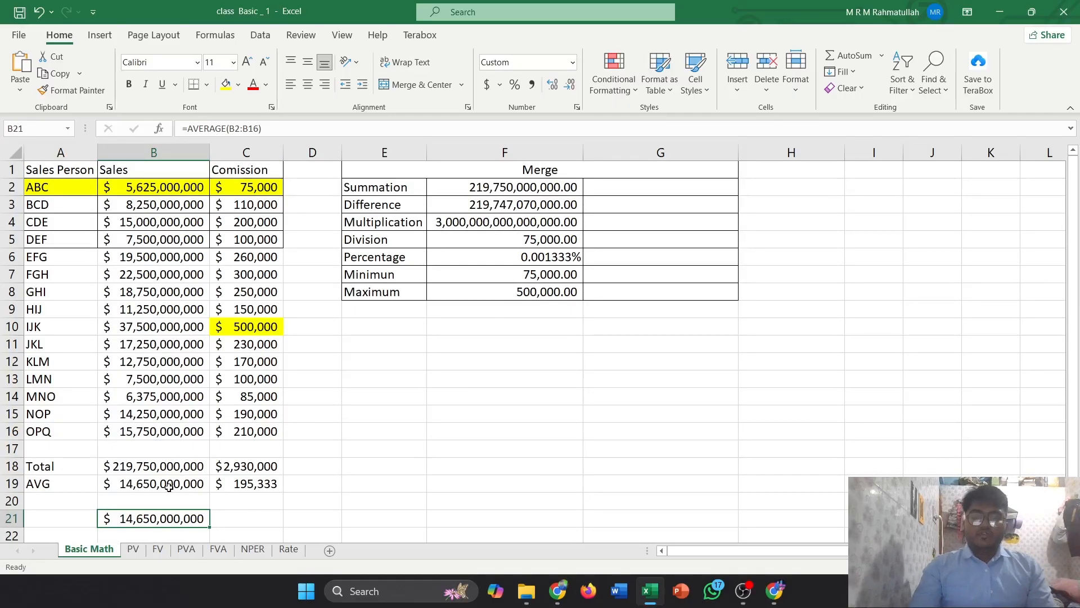
pyautogui.hotkey('ctrl', 'c')
pyautogui.click(231, 519)
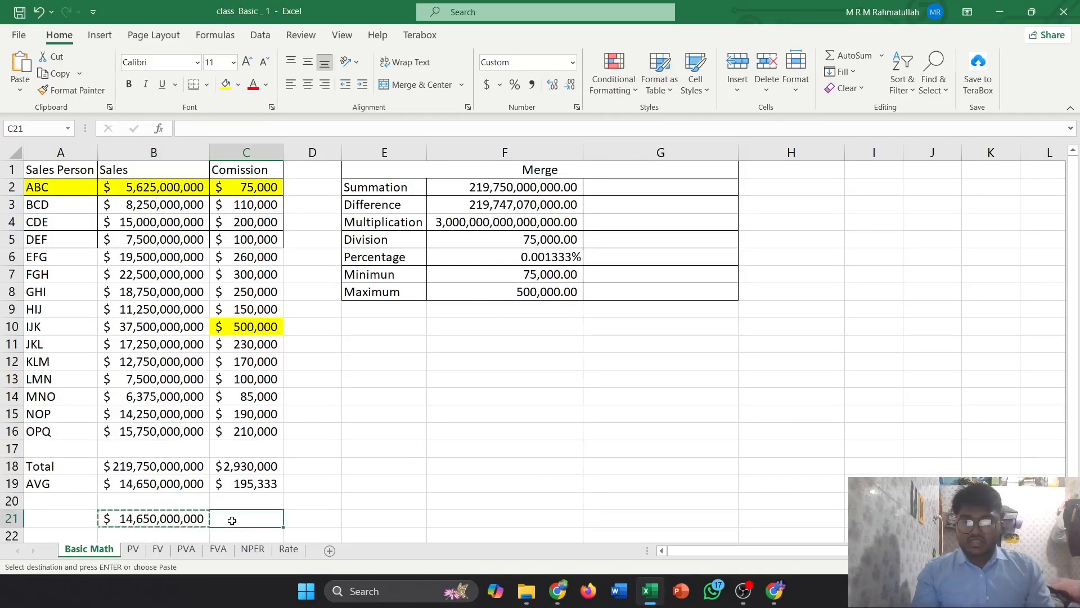
pyautogui.hotkey('ctrl', 'v')
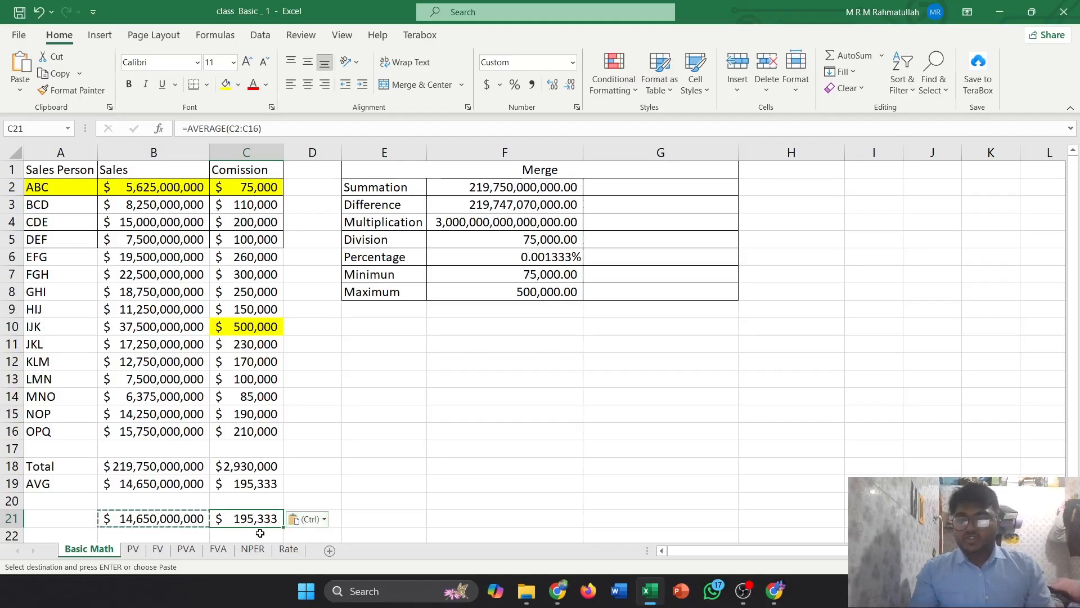
# Copy the total formula from B18 and paste it into B20
pyautogui.click(150, 473)
pyautogui.hotkey('ctrl', 'c')
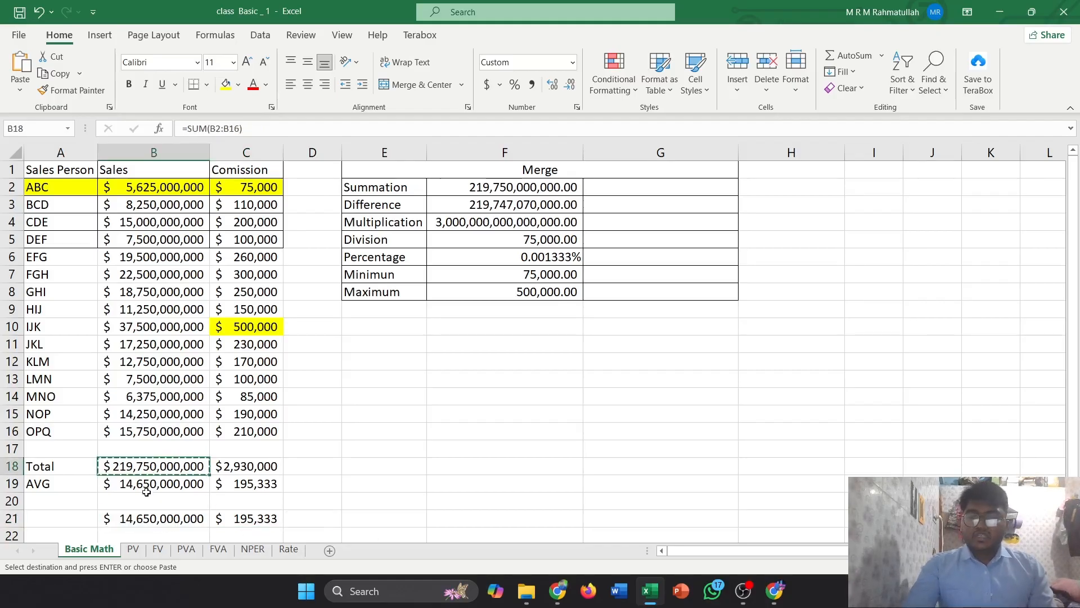
pyautogui.click(145, 500)
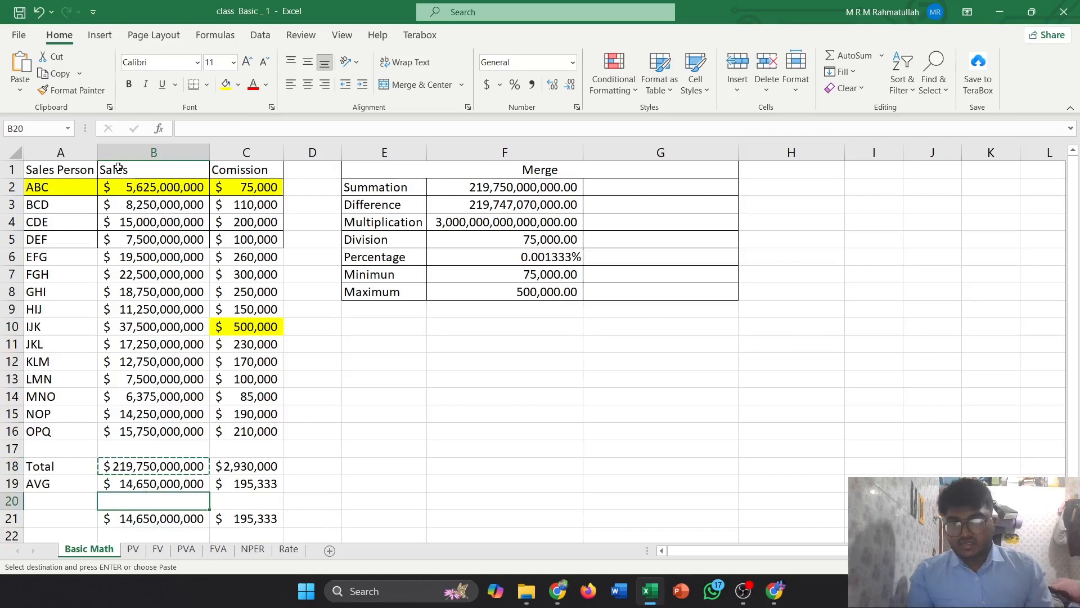
pyautogui.hotkey('ctrl', 'v')
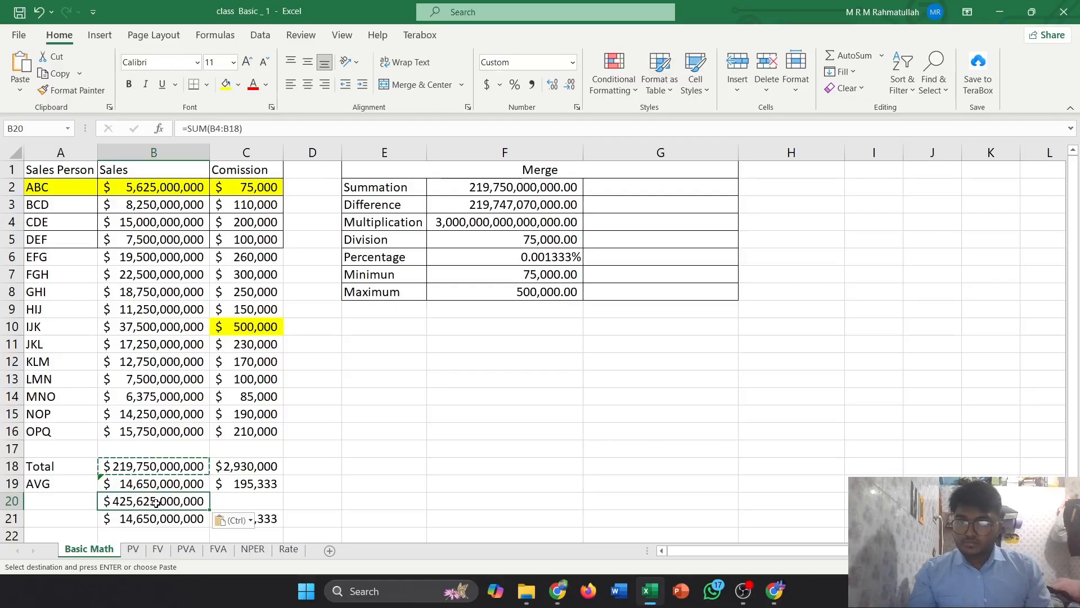
# Edit the pasted SUM formula in B20 so its range becomes B2:B16
pyautogui.click(219, 129)
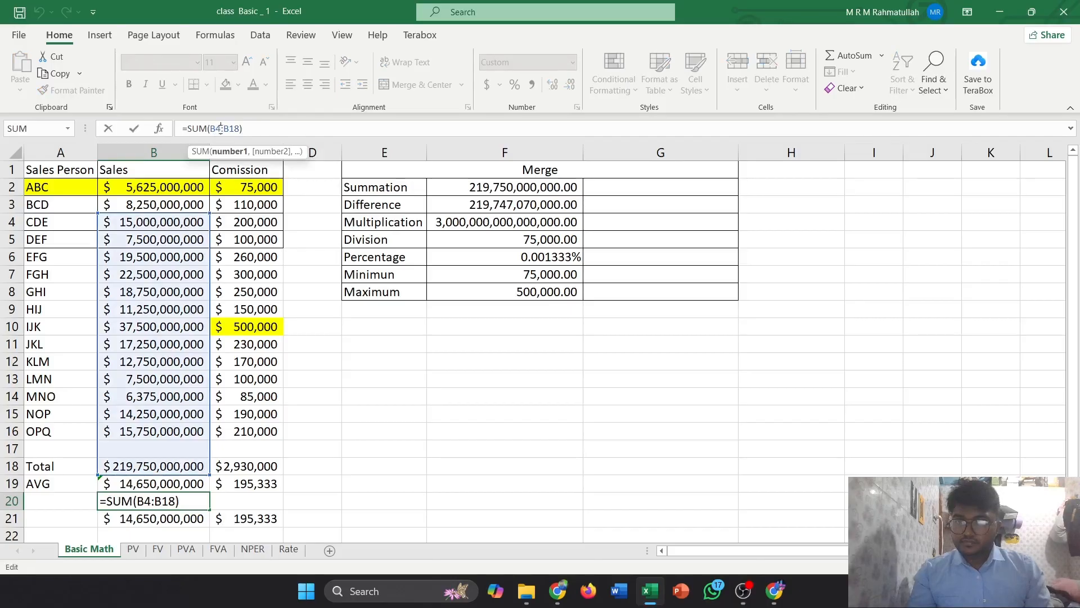
pyautogui.press('Delete')
pyautogui.write('3')
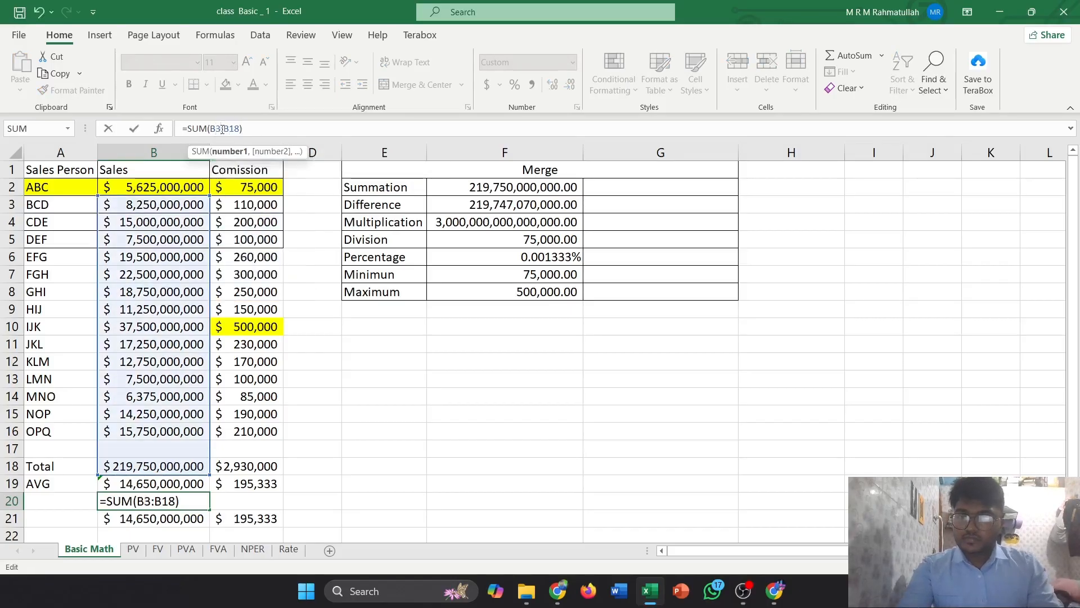
pyautogui.press('BackSpace')
pyautogui.write('2')
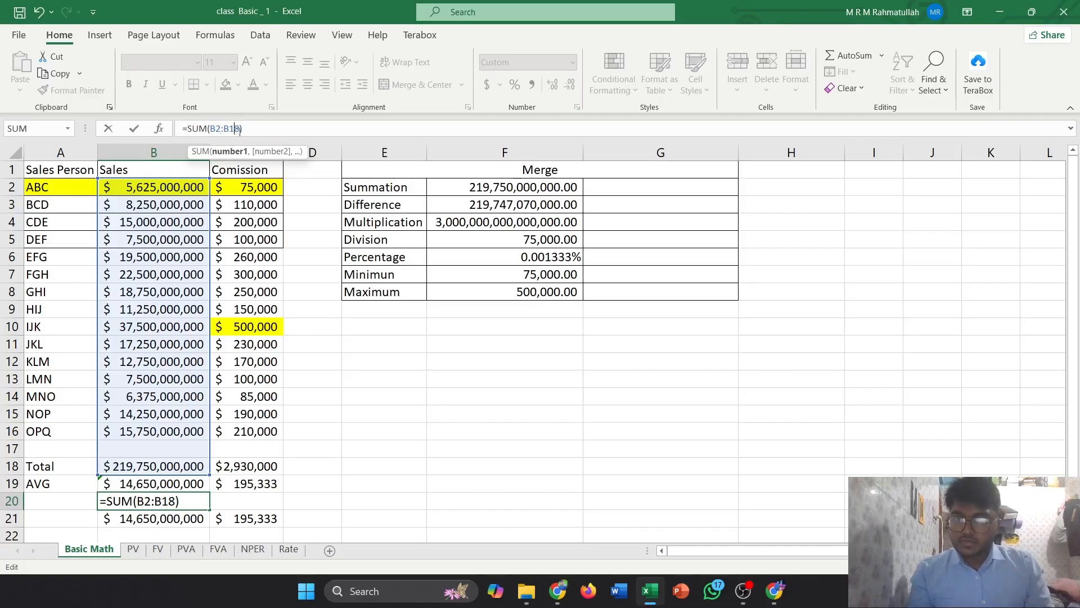
pyautogui.press('BackSpace')
pyautogui.press('BackSpace')
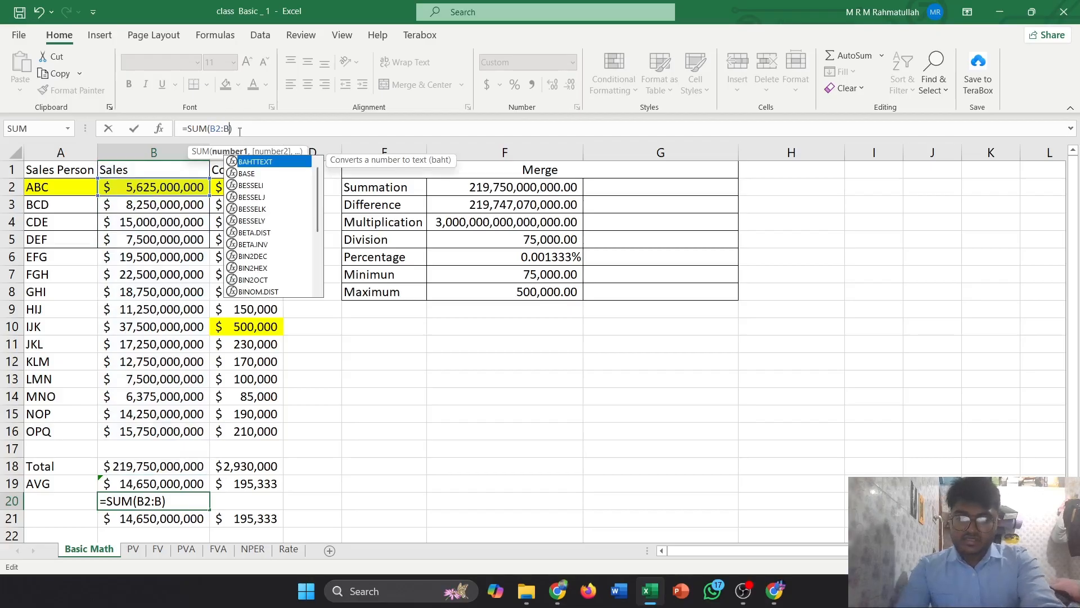
pyautogui.write('16')
pyautogui.press('Return')
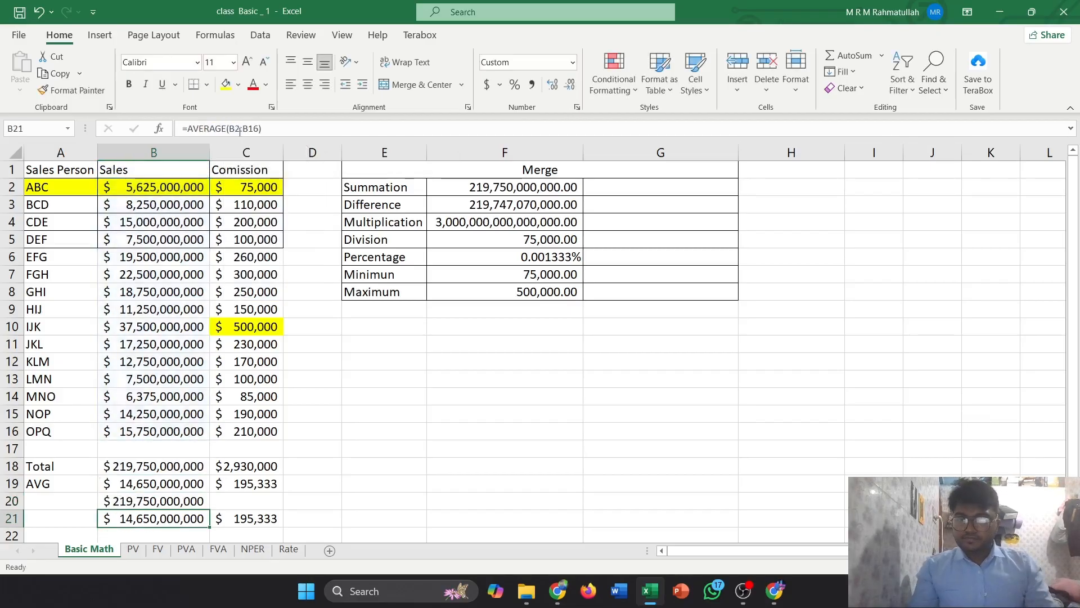
pyautogui.click(169, 503)
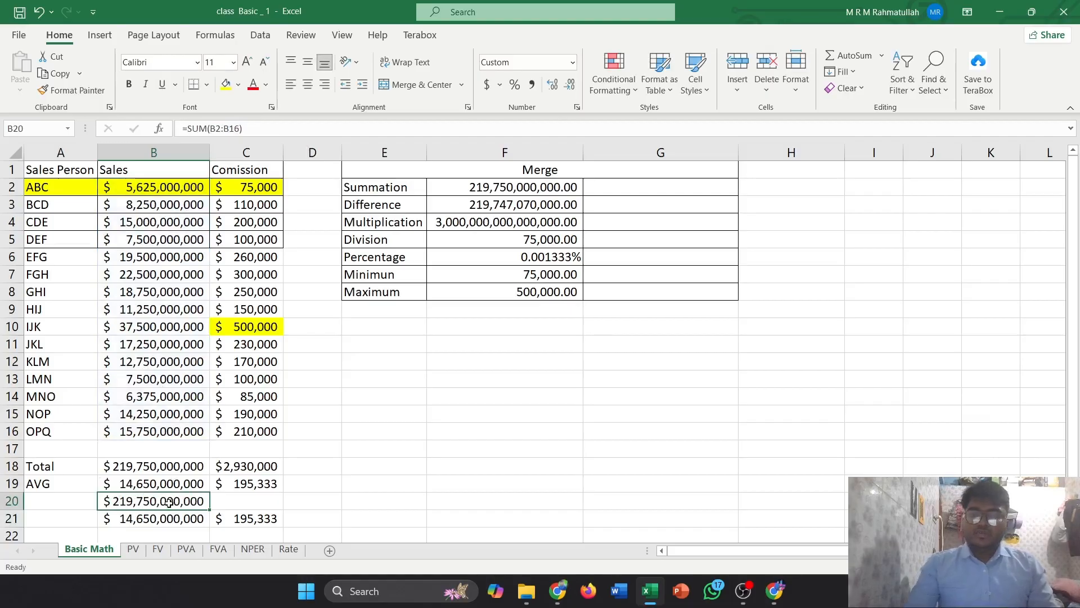
# Copy the total formula from B20 and paste it into C20 for the commission column
pyautogui.hotkey('ctrl', 'c')
pyautogui.click(236, 501)
pyautogui.hotkey('ctrl', 'v')
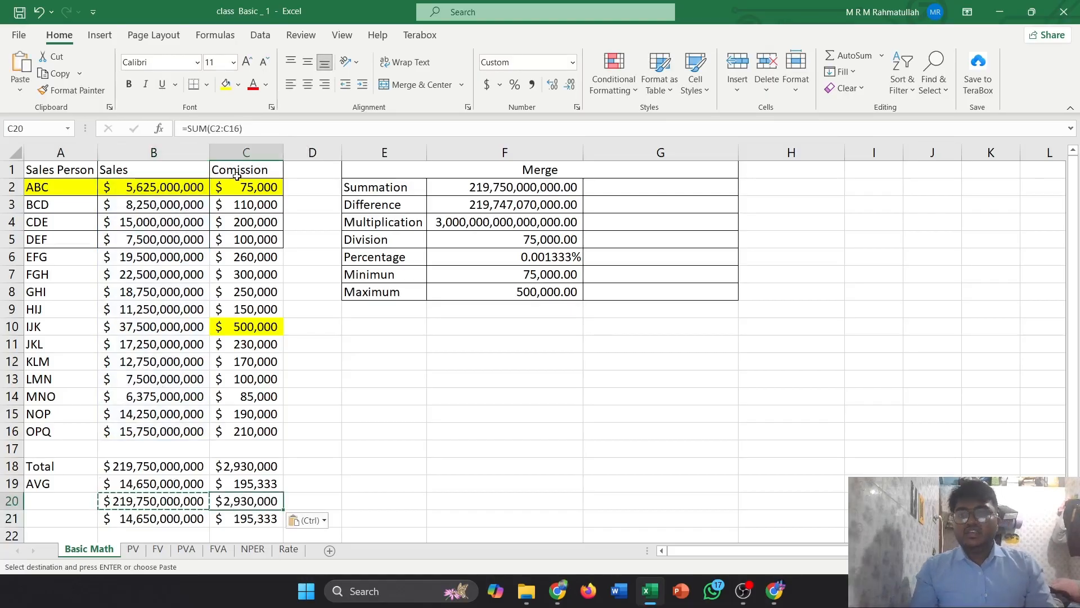
# Clear the demonstration formulas from B20 through D21
pyautogui.click(286, 502)
pyautogui.moveTo(287, 501); pyautogui.dragTo(164, 518)
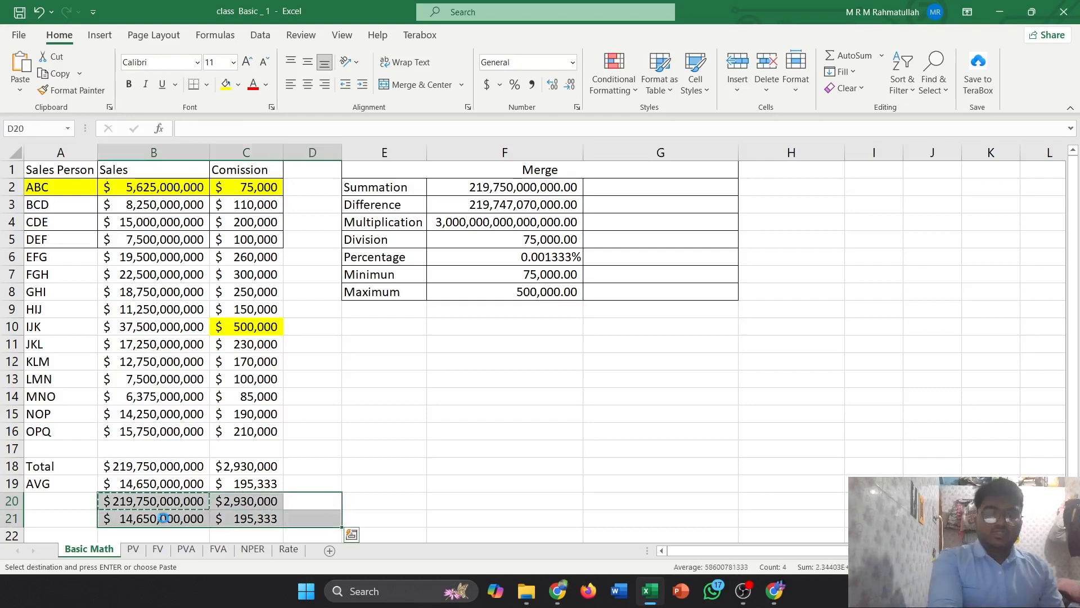
pyautogui.press('Delete')
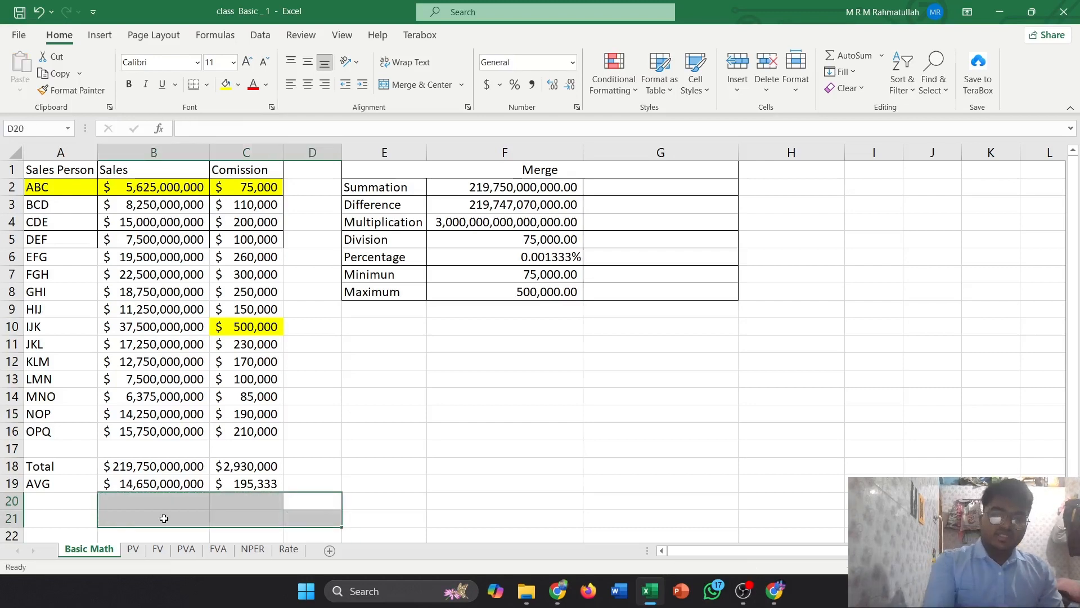
# Enter a SUM formula in G2 totalling the sales range B2:B16, next to the Summation row
pyautogui.click(635, 191)
pyautogui.click(535, 190)
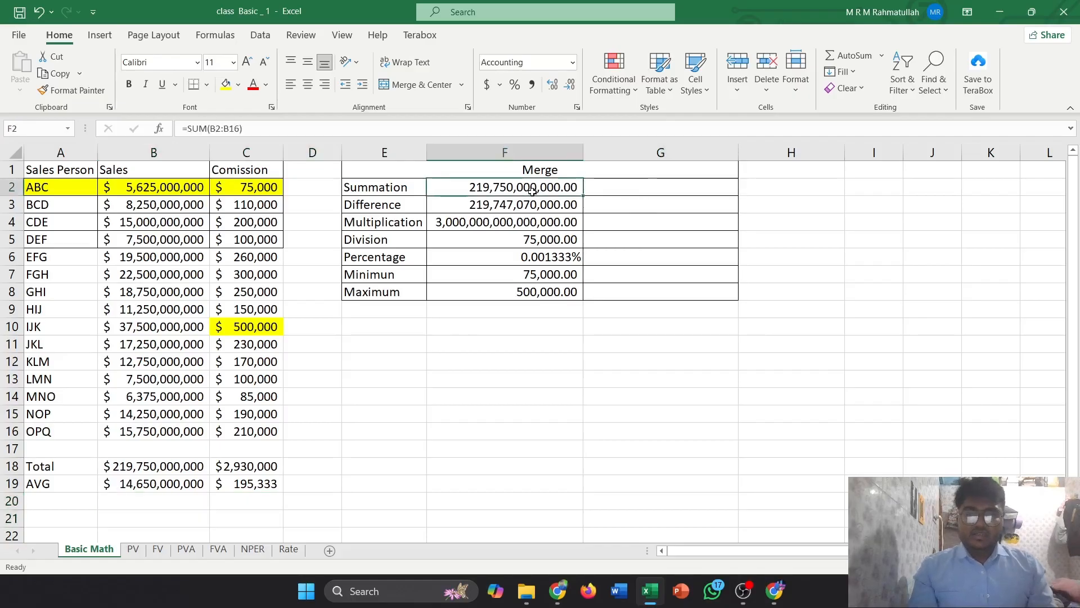
pyautogui.click(621, 187)
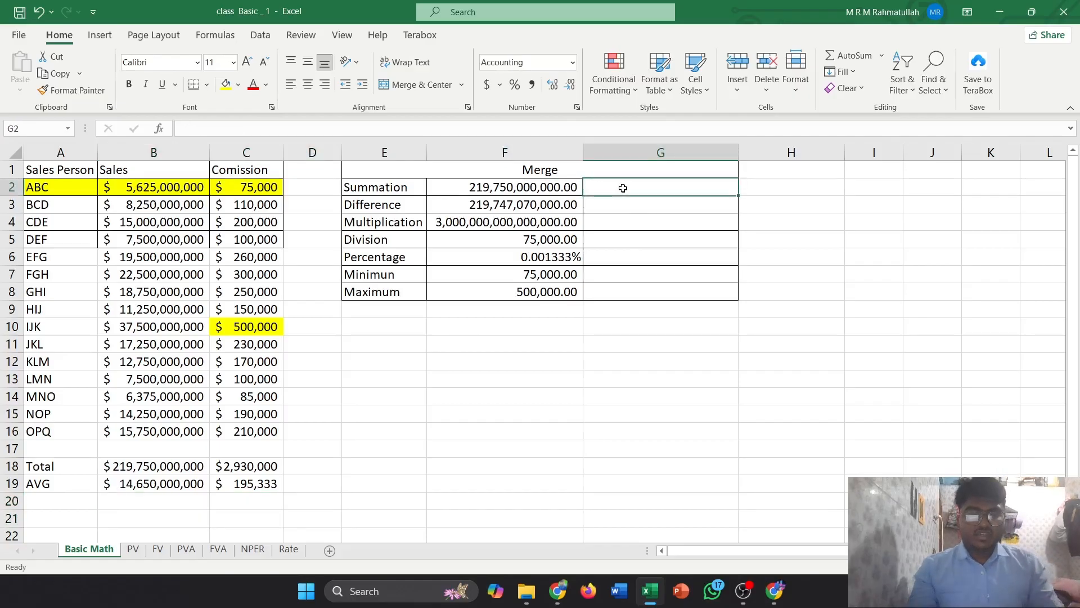
pyautogui.write('=sum')
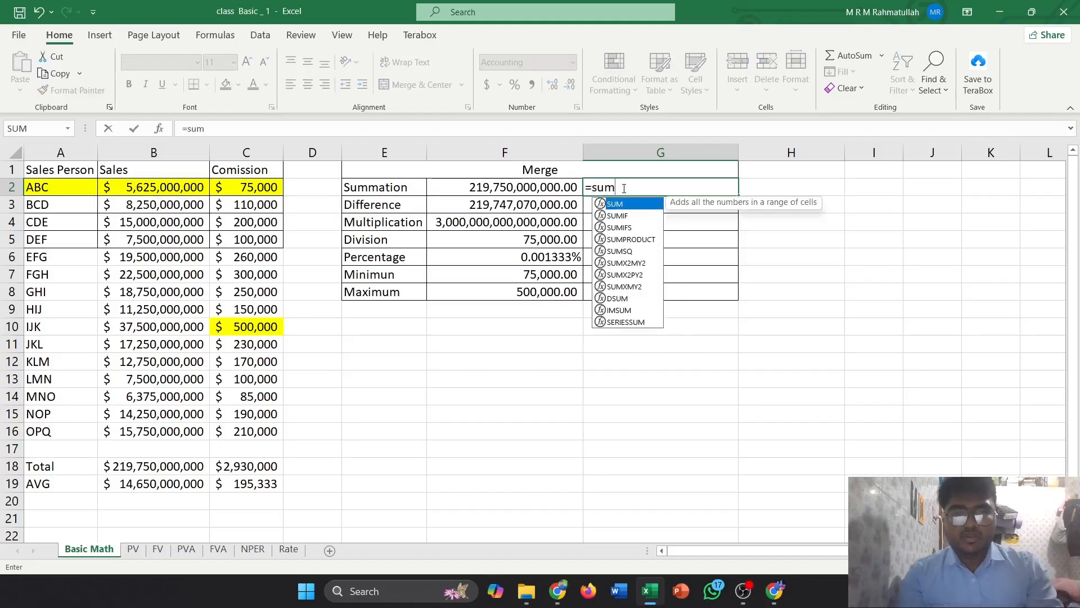
pyautogui.press('Tab')
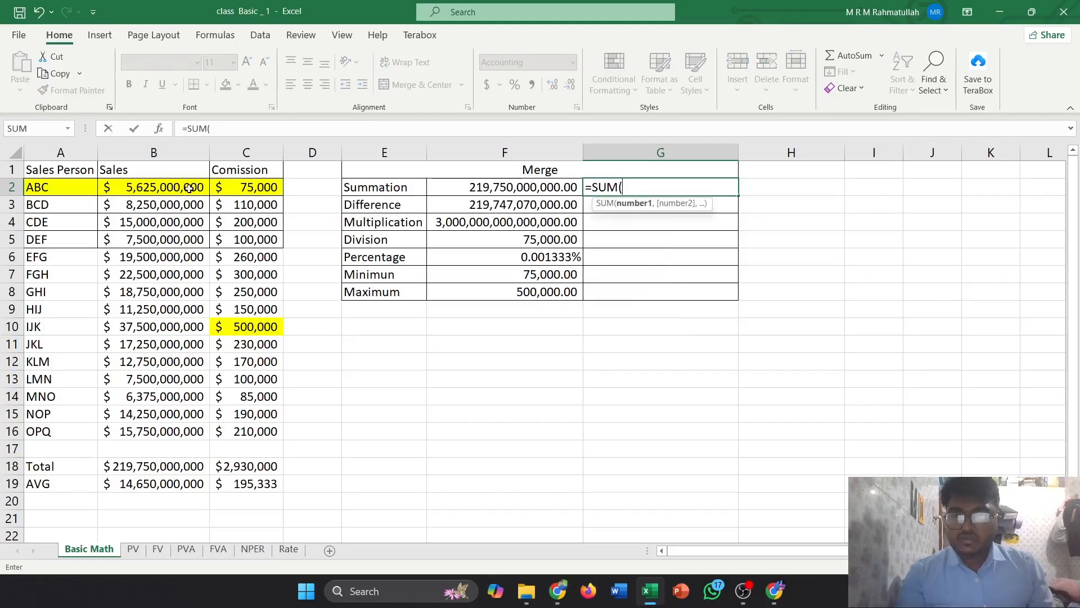
pyautogui.moveTo(189, 187); pyautogui.dragTo(181, 430)
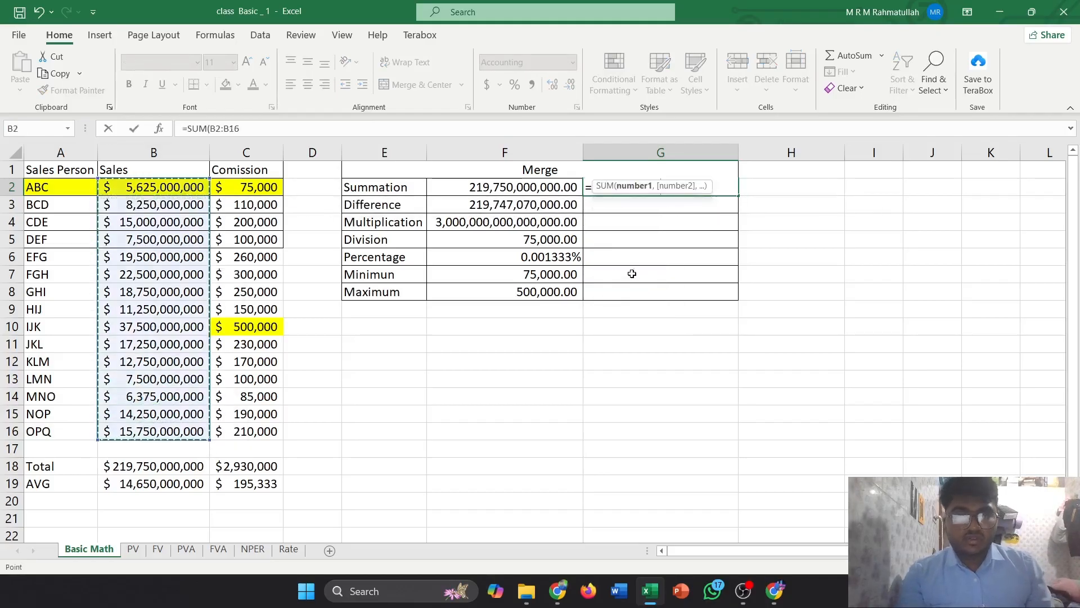
pyautogui.write(')')
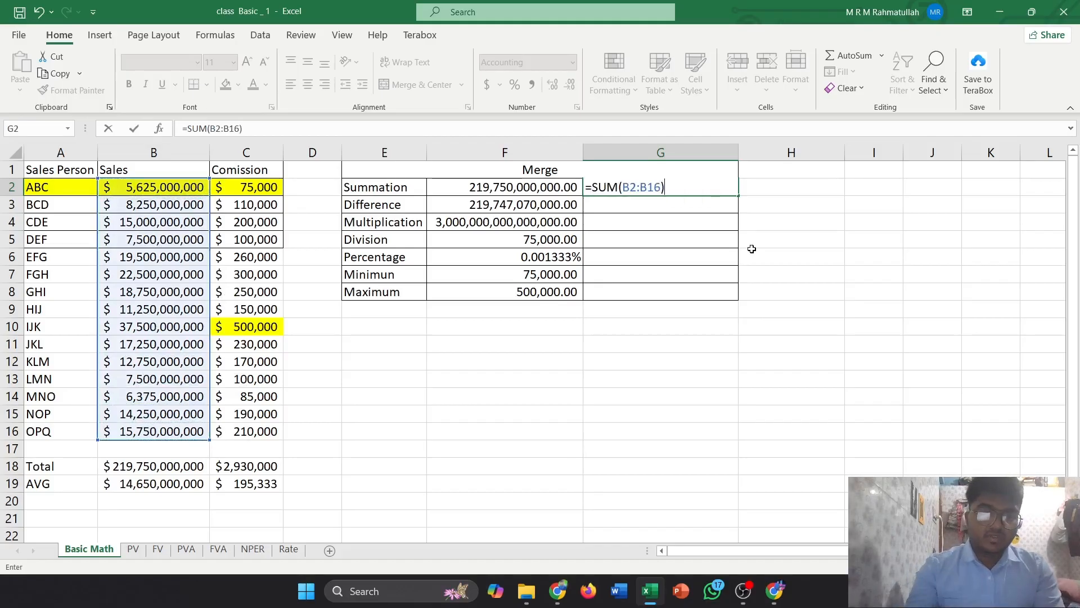
pyautogui.press('Return')
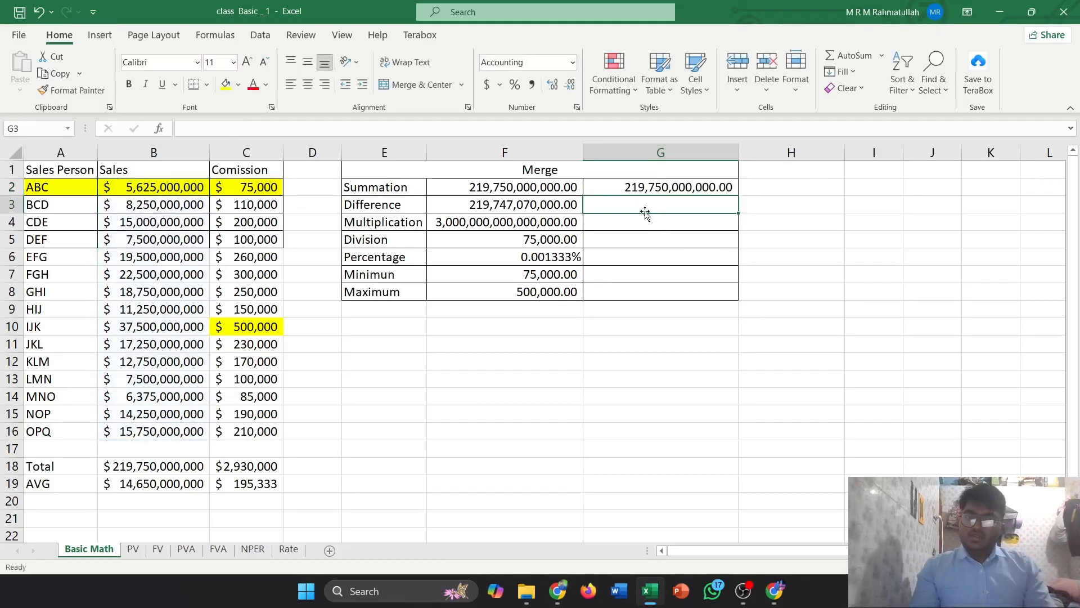
# Enter =SUM(B2:B16)-SUM(C2:C16) in G3 for the Difference row
pyautogui.click(398, 208)
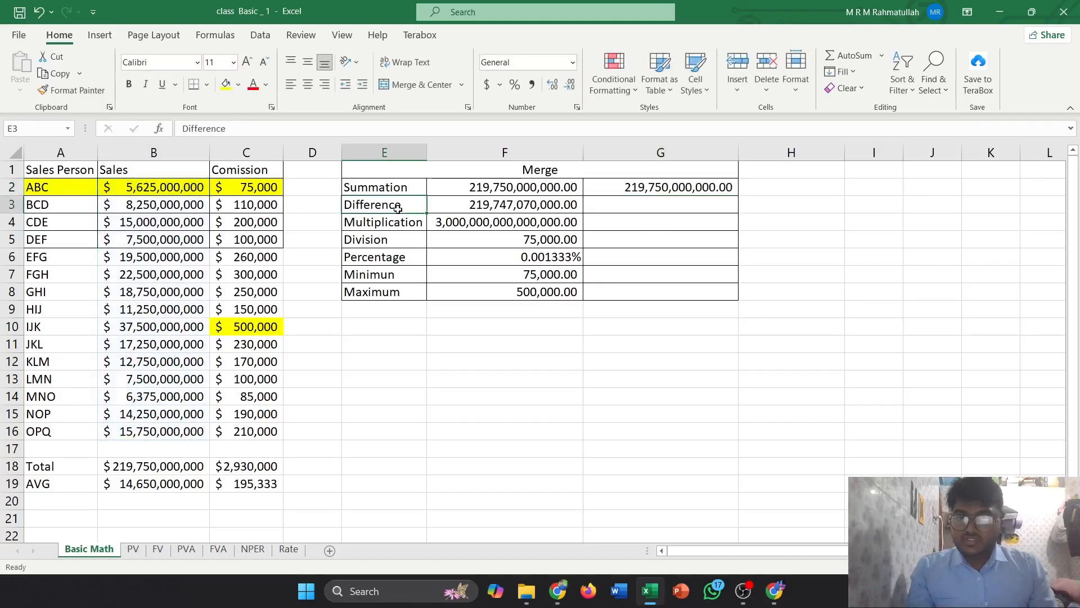
pyautogui.click(441, 210)
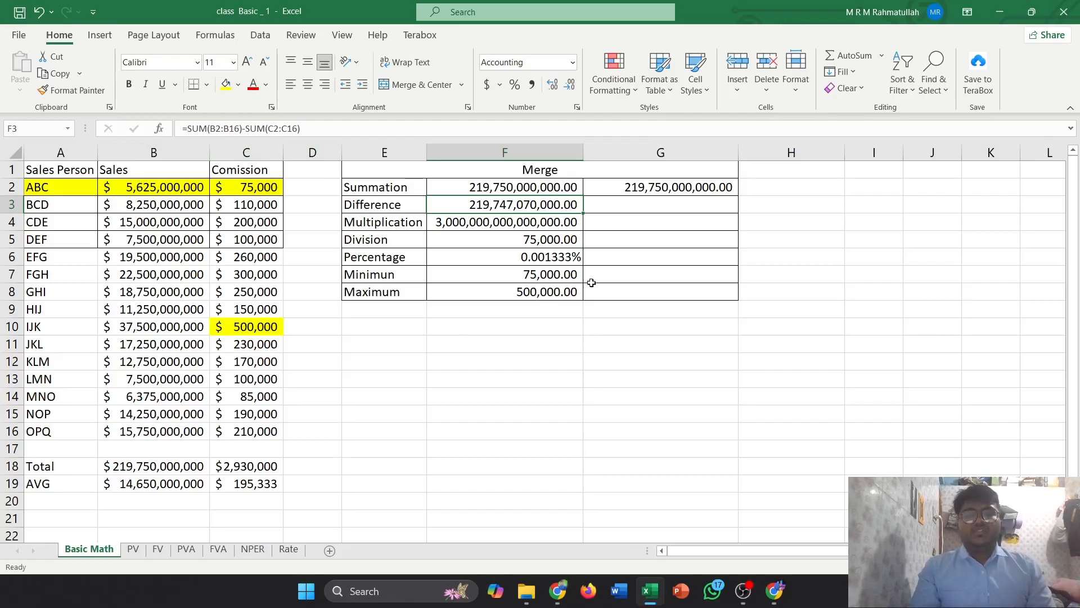
pyautogui.click(621, 203)
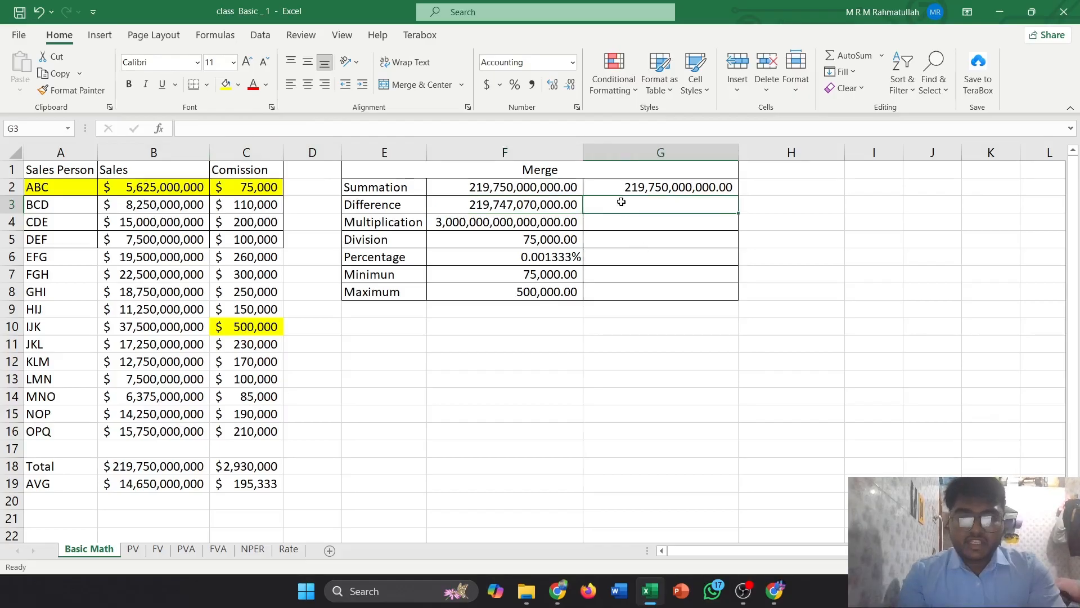
pyautogui.write('=sum')
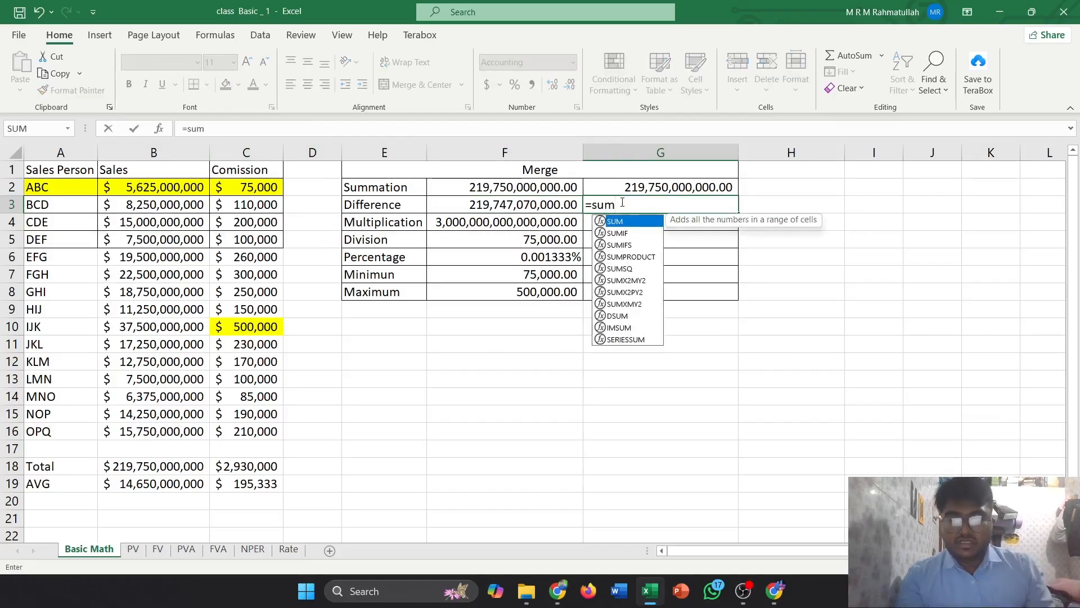
pyautogui.press('Tab')
pyautogui.moveTo(154, 191); pyautogui.dragTo(155, 433)
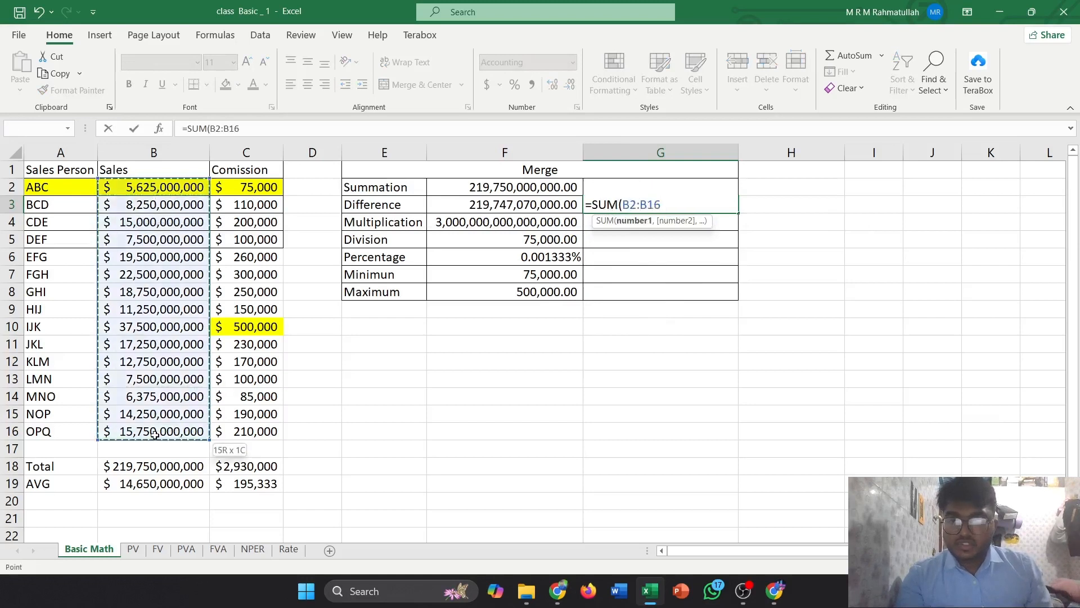
pyautogui.write(')')
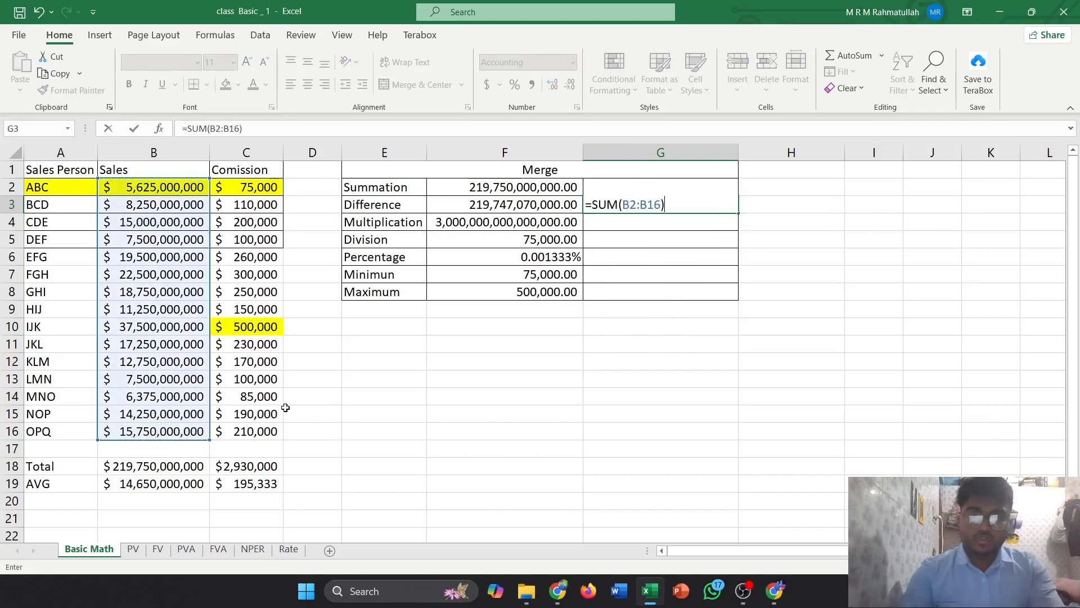
pyautogui.write('-')
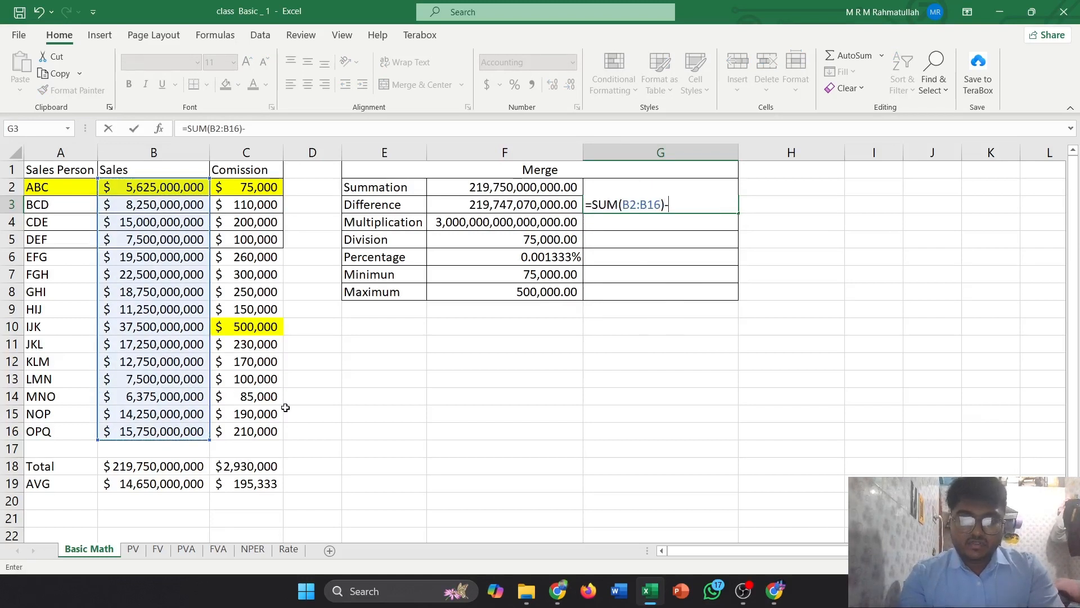
pyautogui.write('sum')
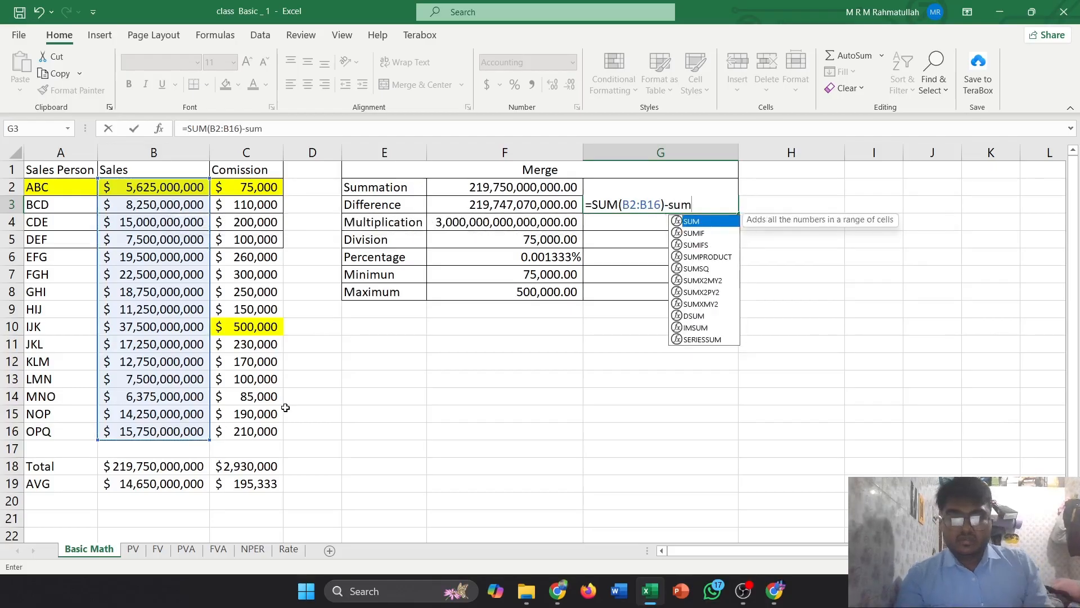
pyautogui.press('Tab')
pyautogui.moveTo(243, 189); pyautogui.dragTo(261, 432)
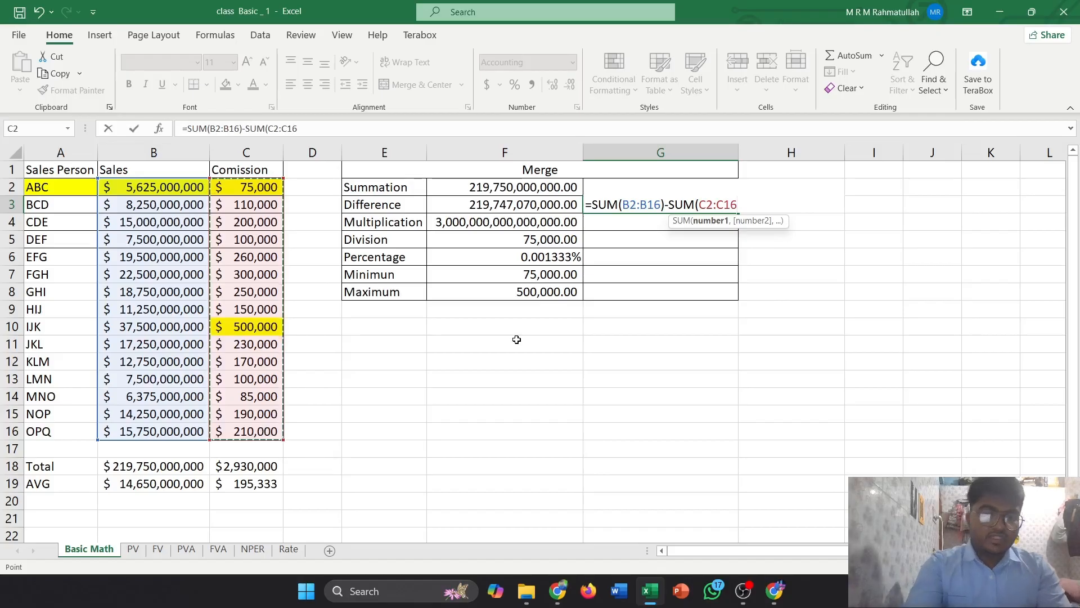
pyautogui.press('Return')
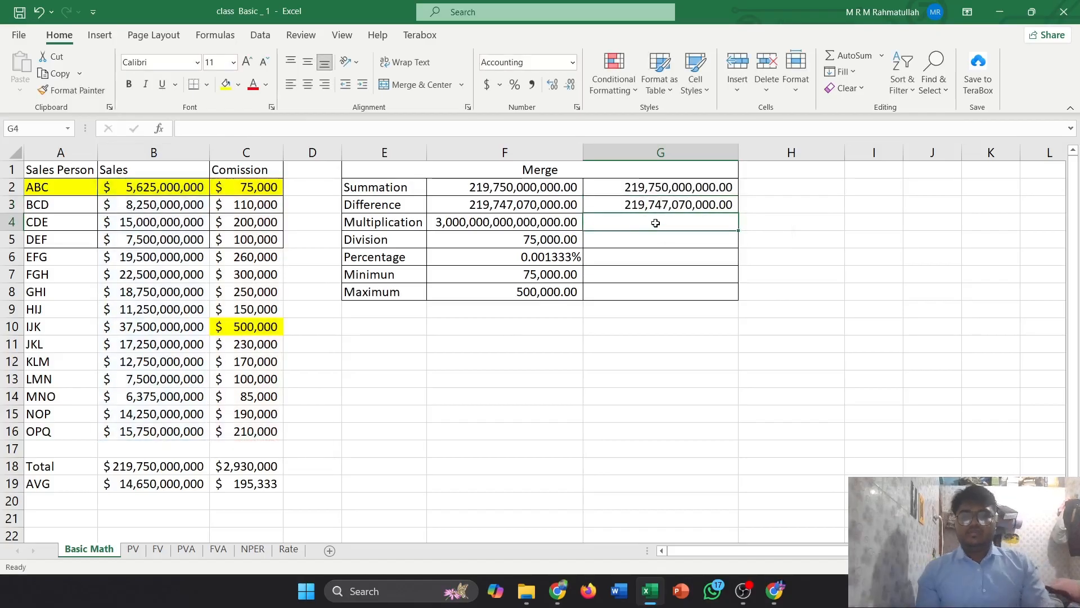
# Enter a multiplication formula =B4*C4 in G4 for the Multiplication row
pyautogui.click(660, 205)
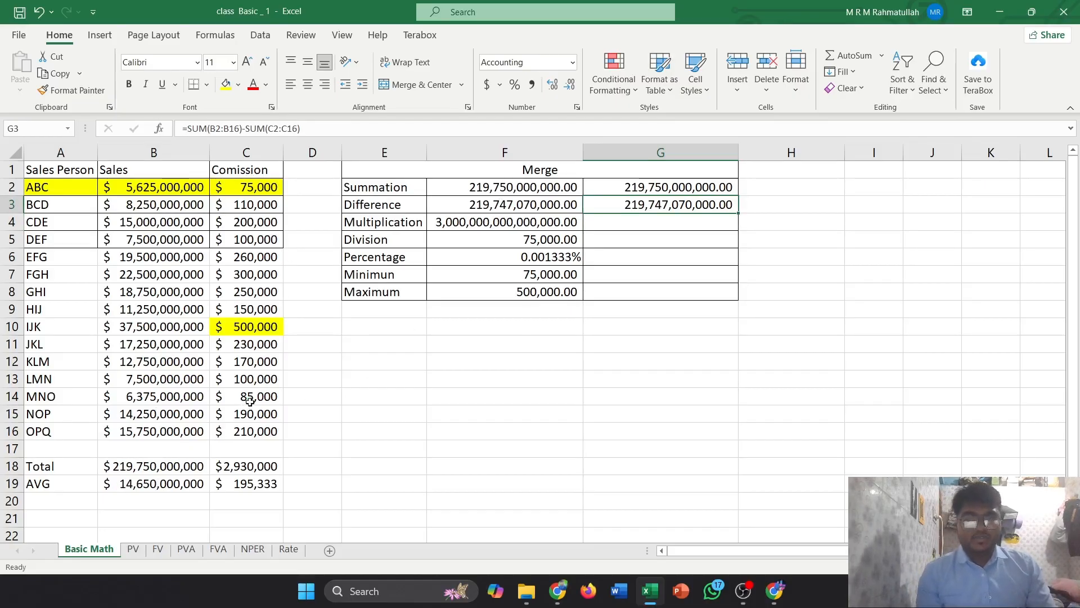
pyautogui.click(606, 223)
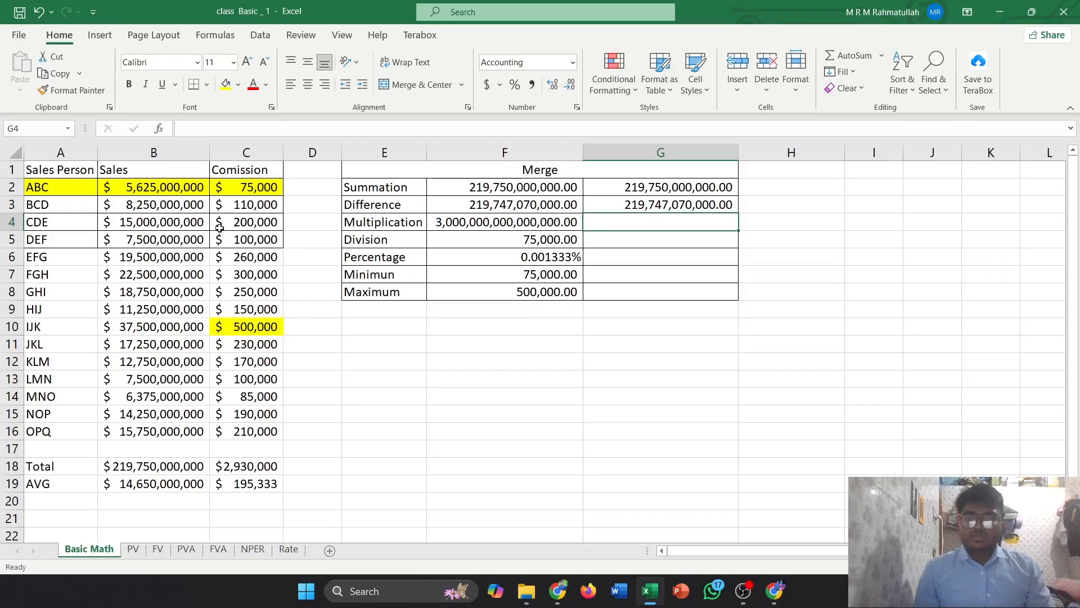
pyautogui.click(155, 223)
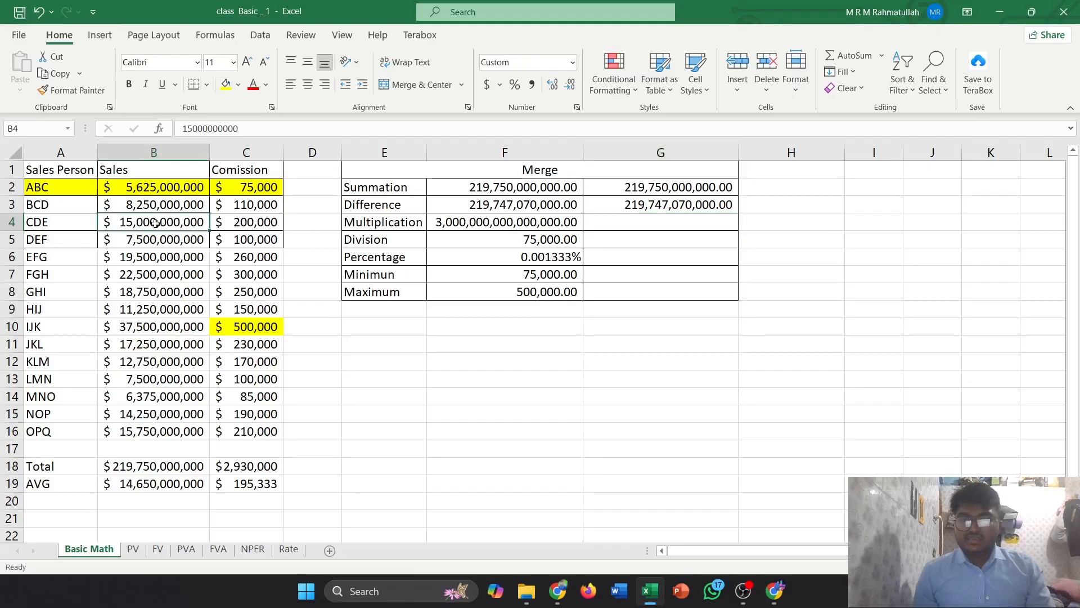
pyautogui.click(239, 227)
pyautogui.click(609, 226)
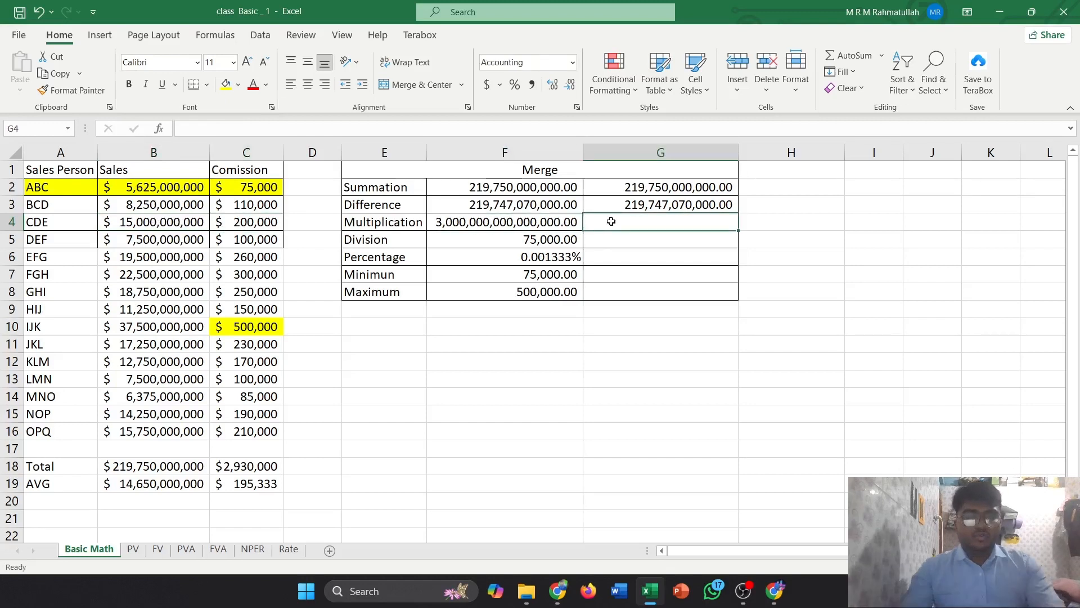
pyautogui.write('=')
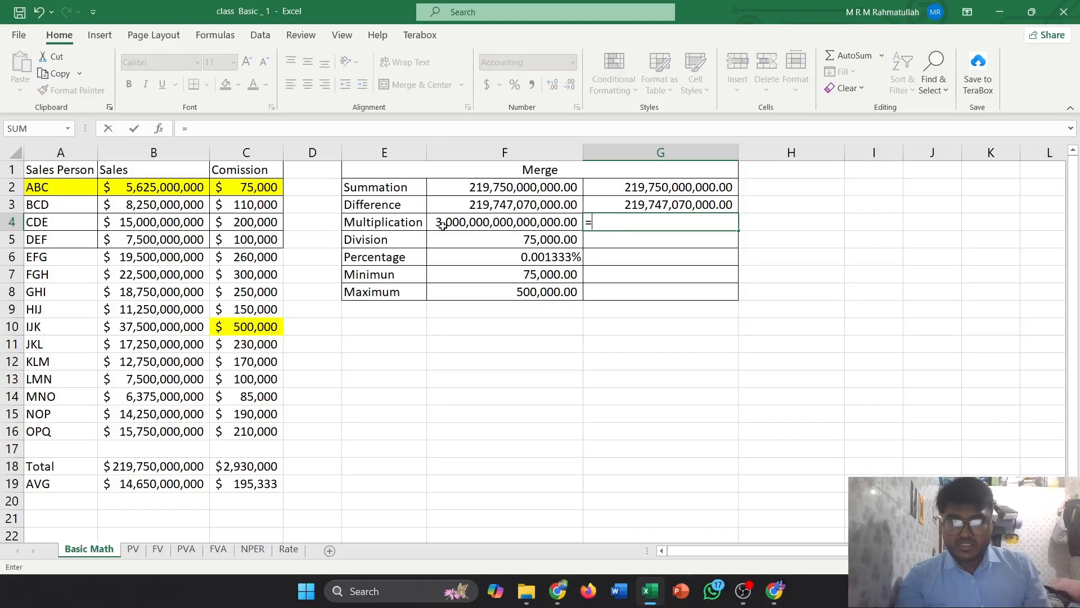
pyautogui.click(163, 225)
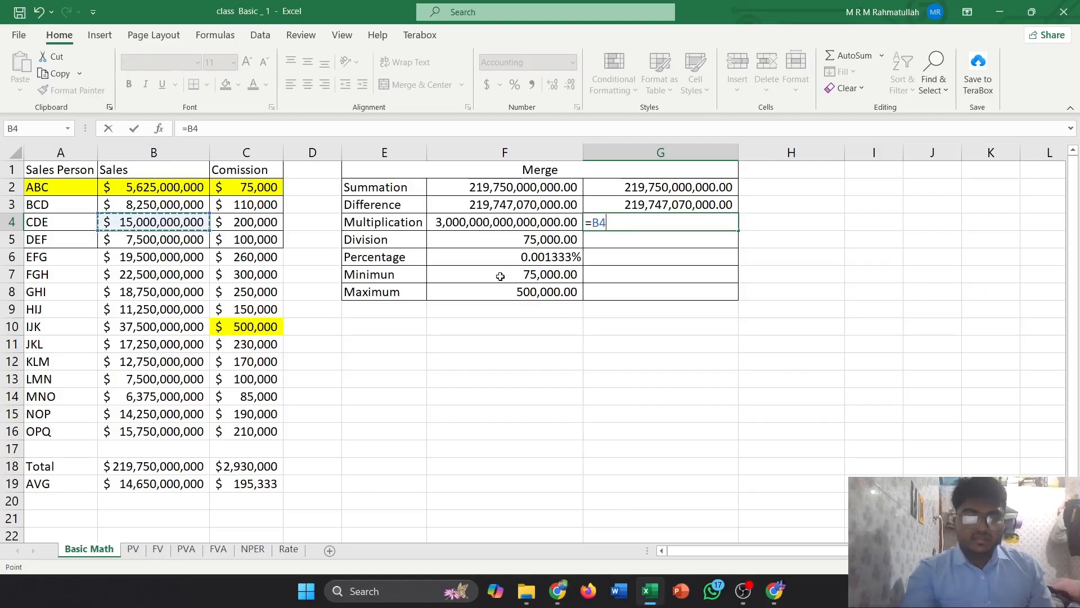
pyautogui.write('*')
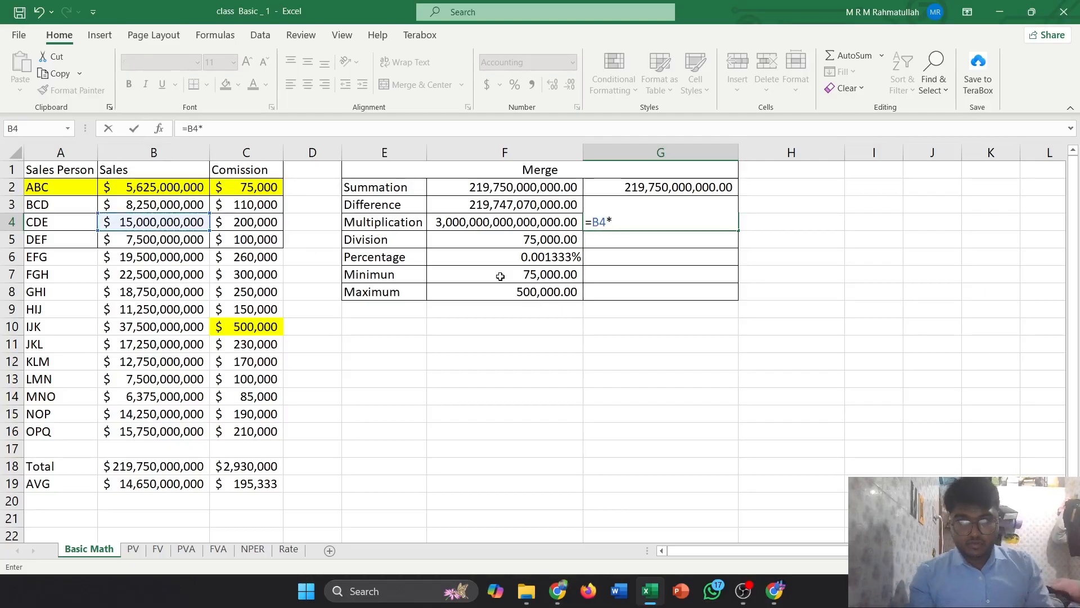
pyautogui.click(258, 224)
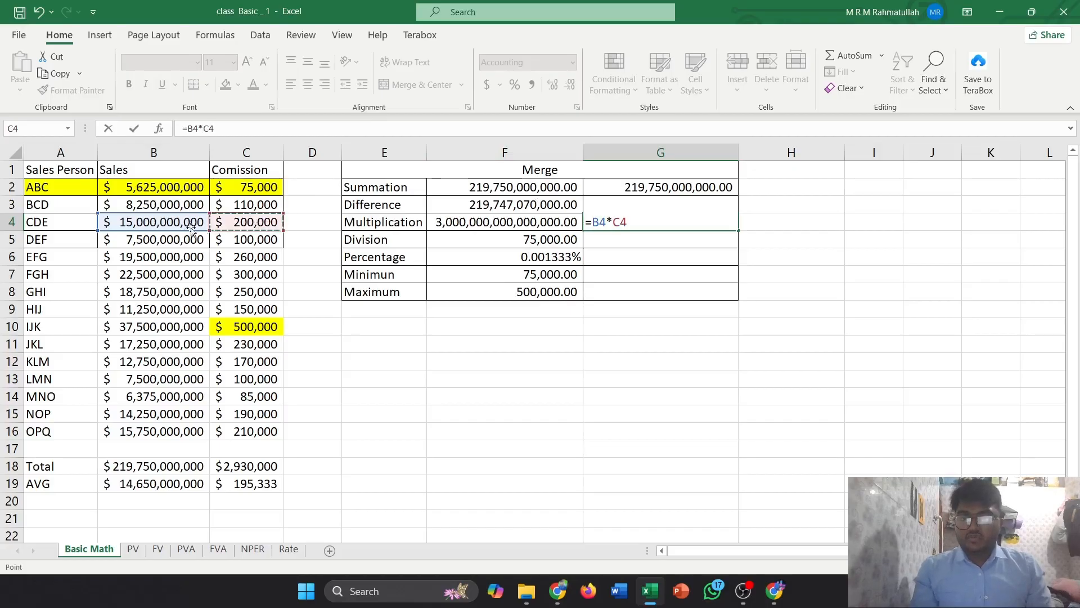
pyautogui.press('Return')
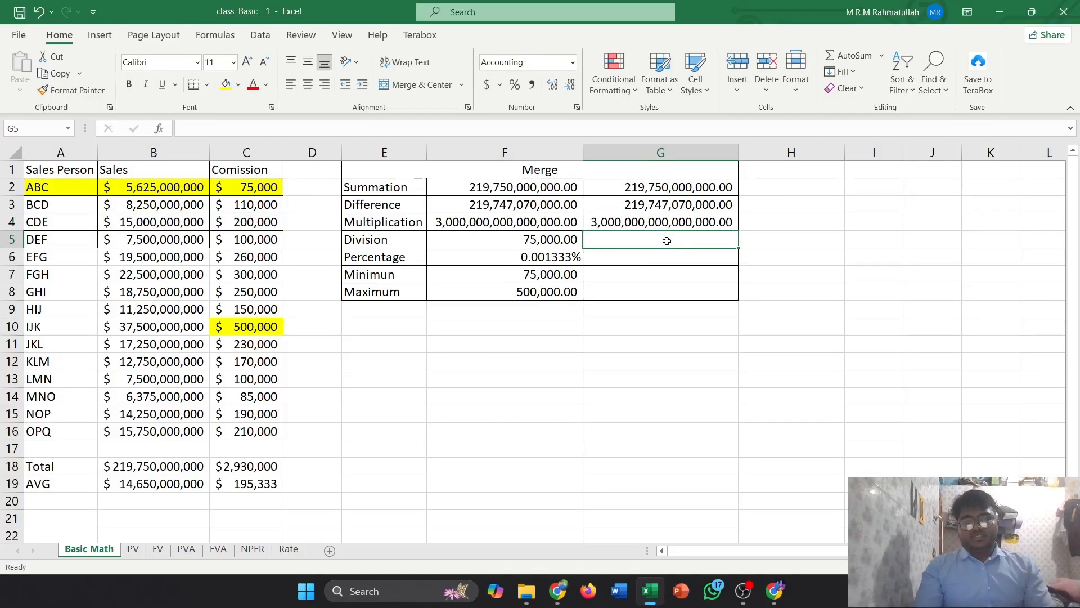
# Enter a division formula =B5/C5 in G5 for the Division row
pyautogui.click(570, 239)
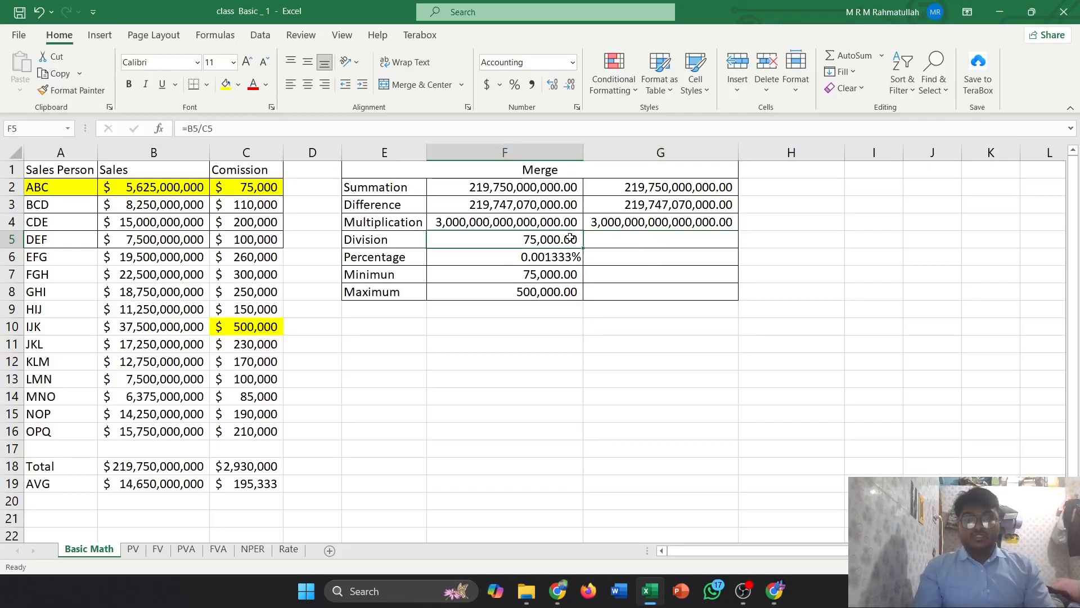
pyautogui.click(626, 243)
pyautogui.write('=')
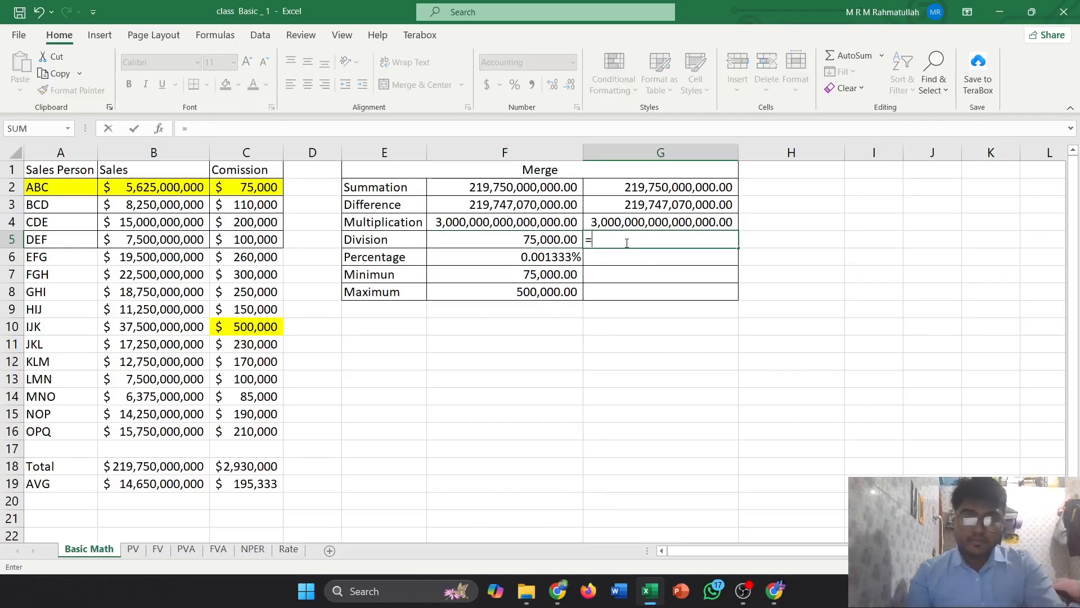
pyautogui.click(142, 237)
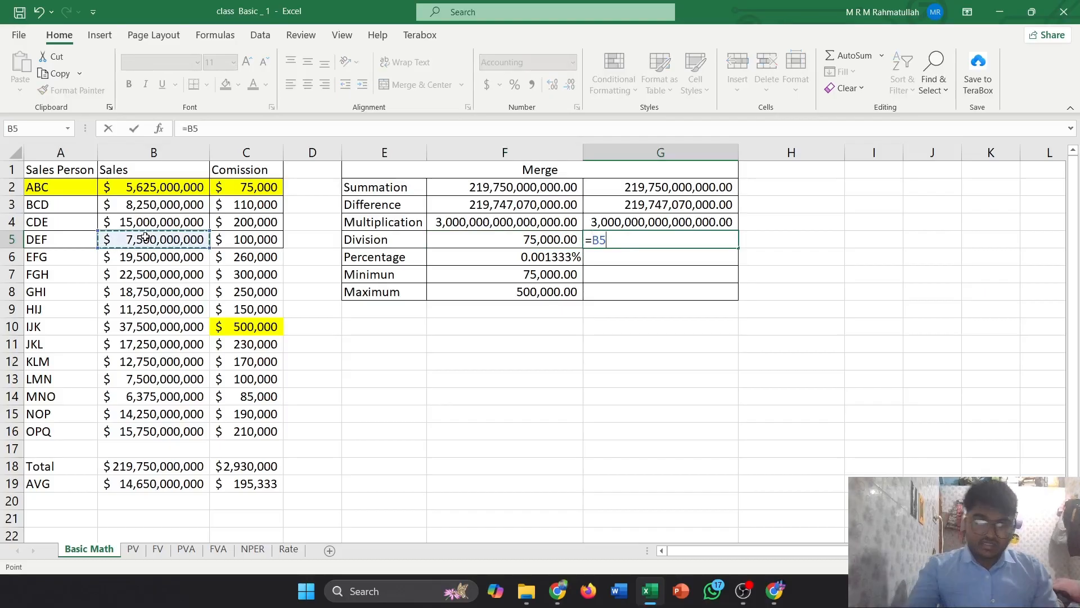
pyautogui.write('/')
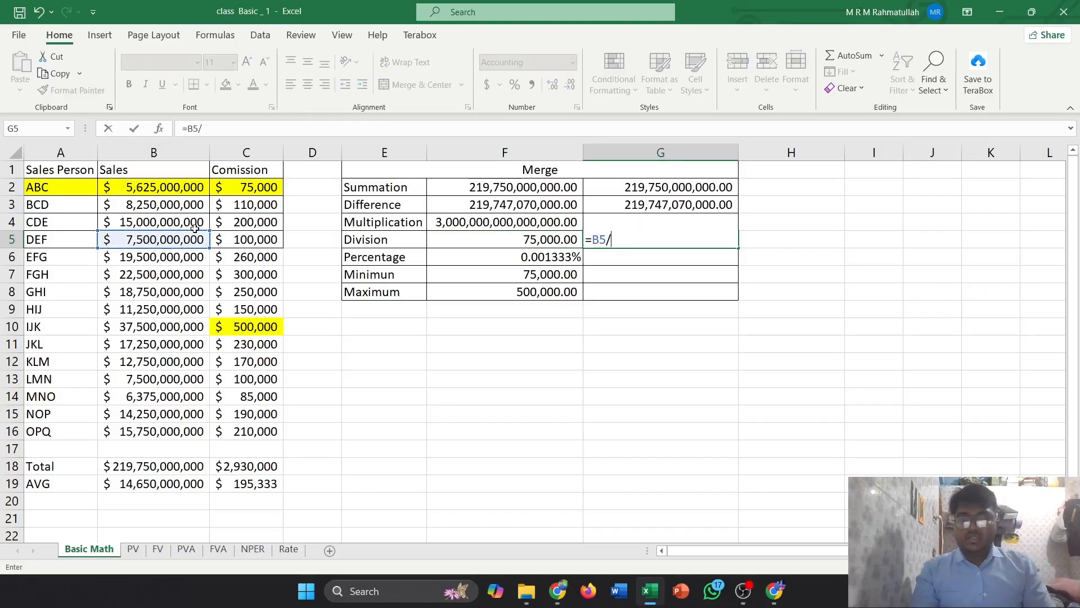
pyautogui.click(281, 242)
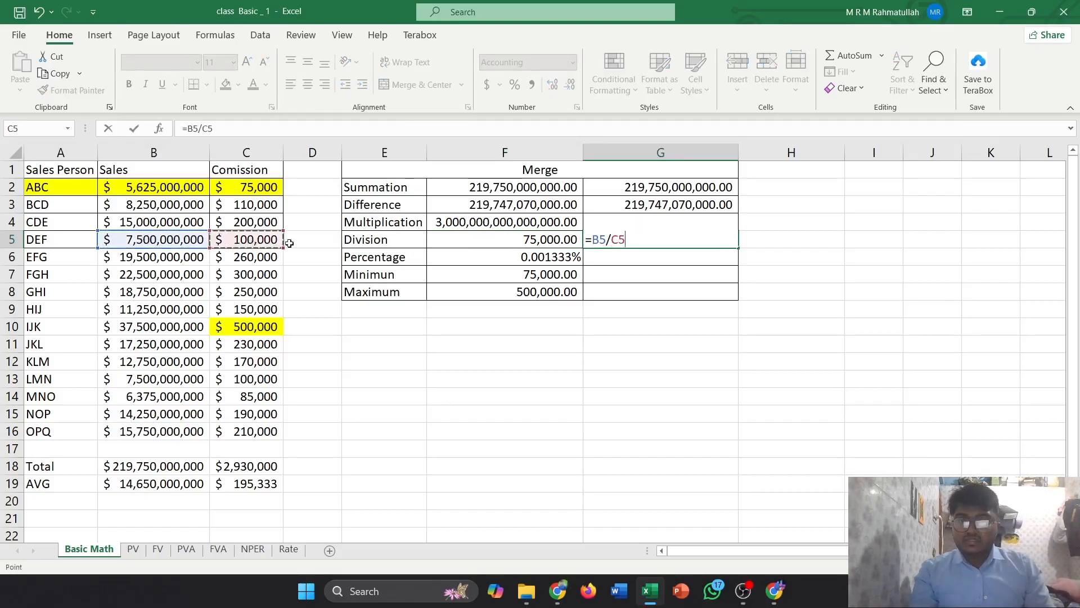
pyautogui.press('Return')
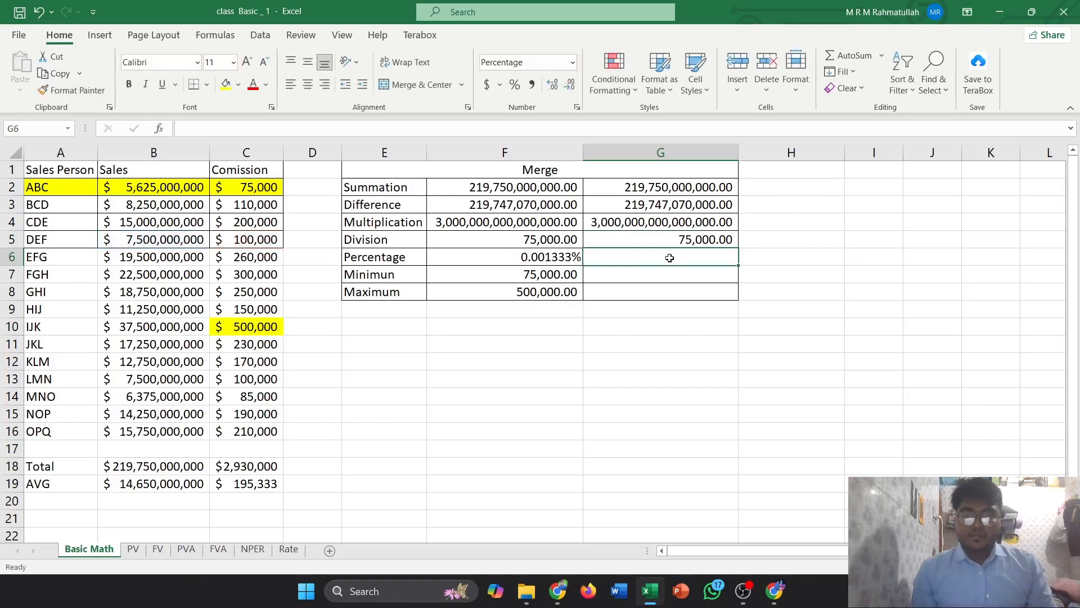
# Inspect the Percentage formula in F6
pyautogui.click(568, 258)
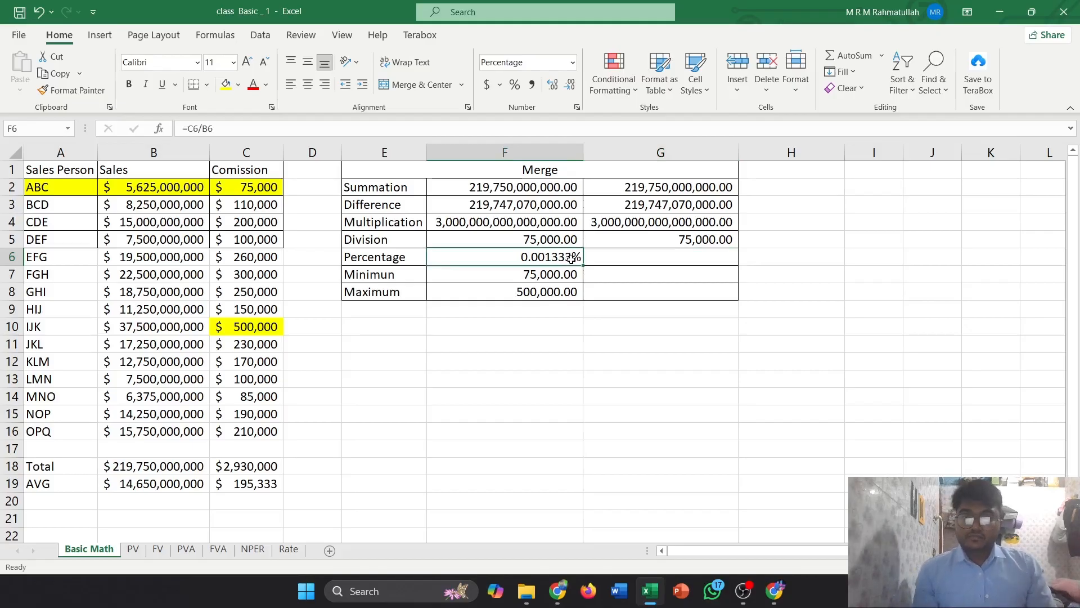
pyautogui.click(620, 258)
pyautogui.click(559, 256)
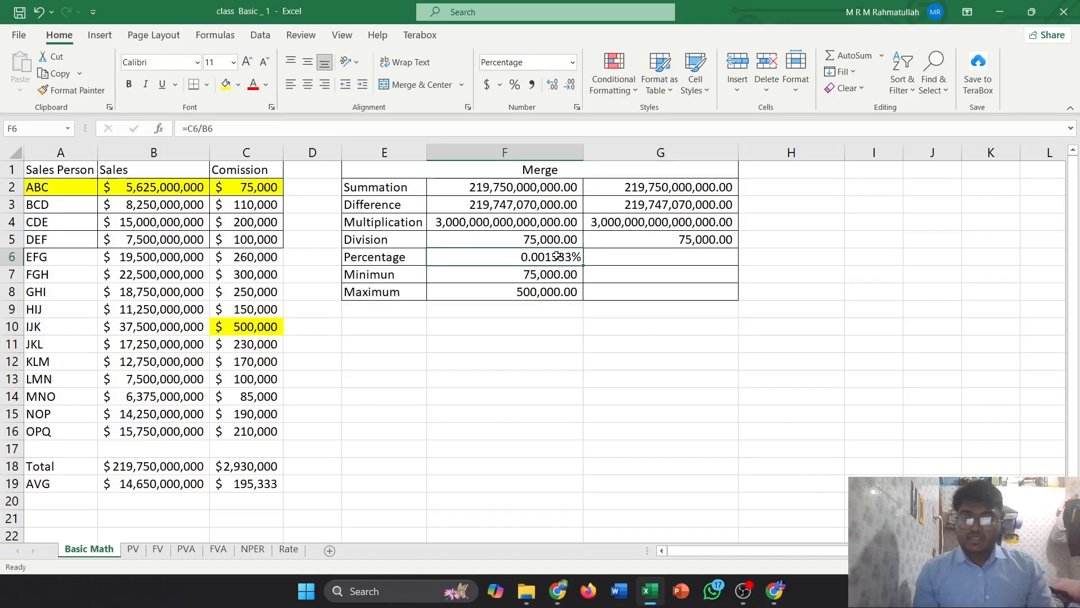
# Try entering =B6/C6 as the percentage formula in G6, then undo and clear the cell
pyautogui.click(617, 262)
pyautogui.write('=')
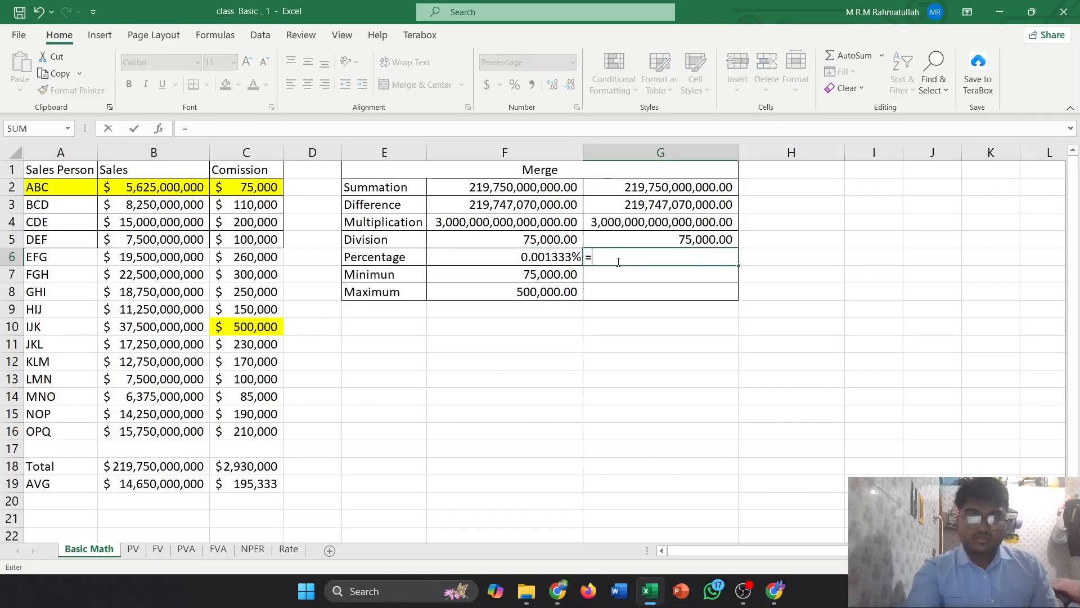
pyautogui.click(180, 257)
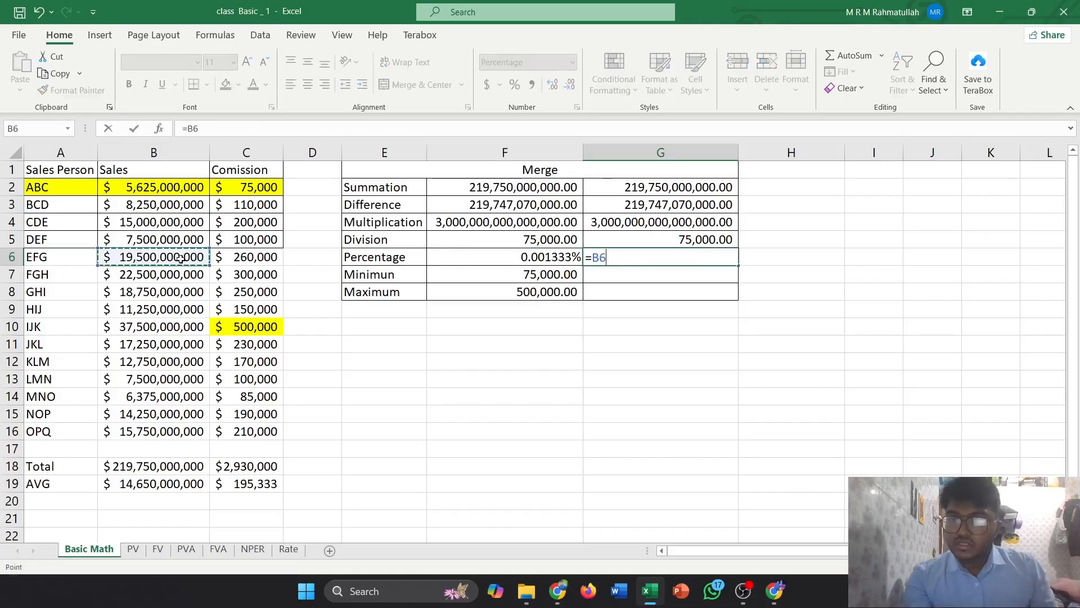
pyautogui.write('/')
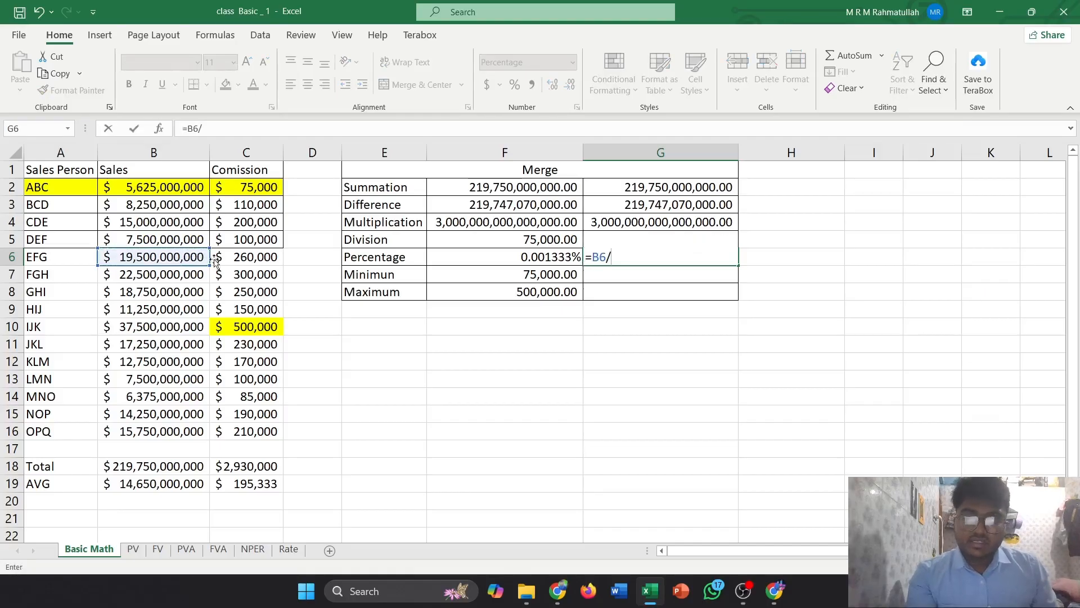
pyautogui.click(248, 258)
pyautogui.press('Return')
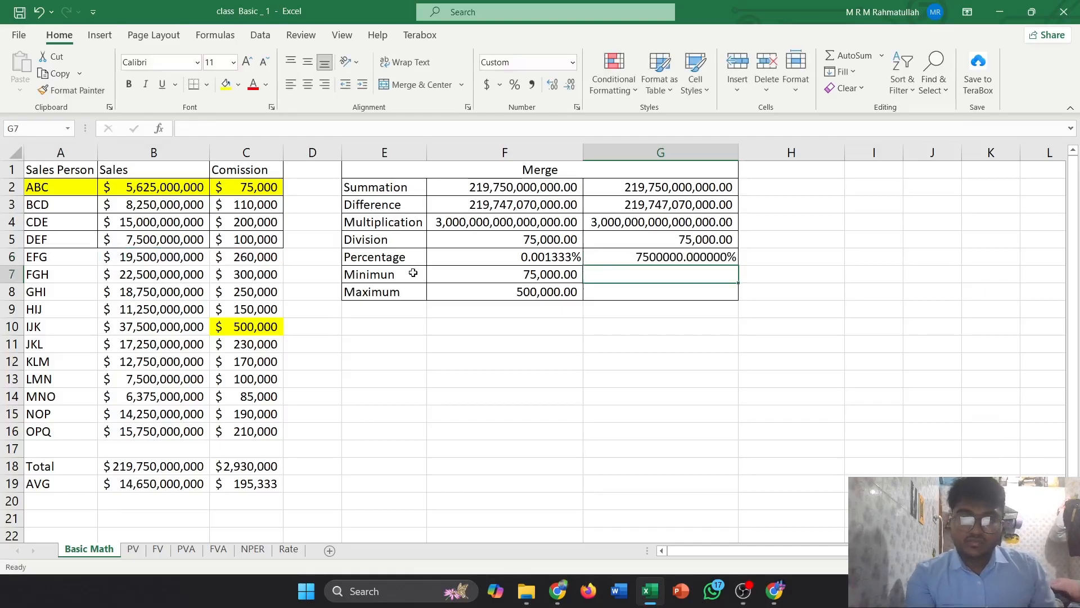
pyautogui.click(647, 257)
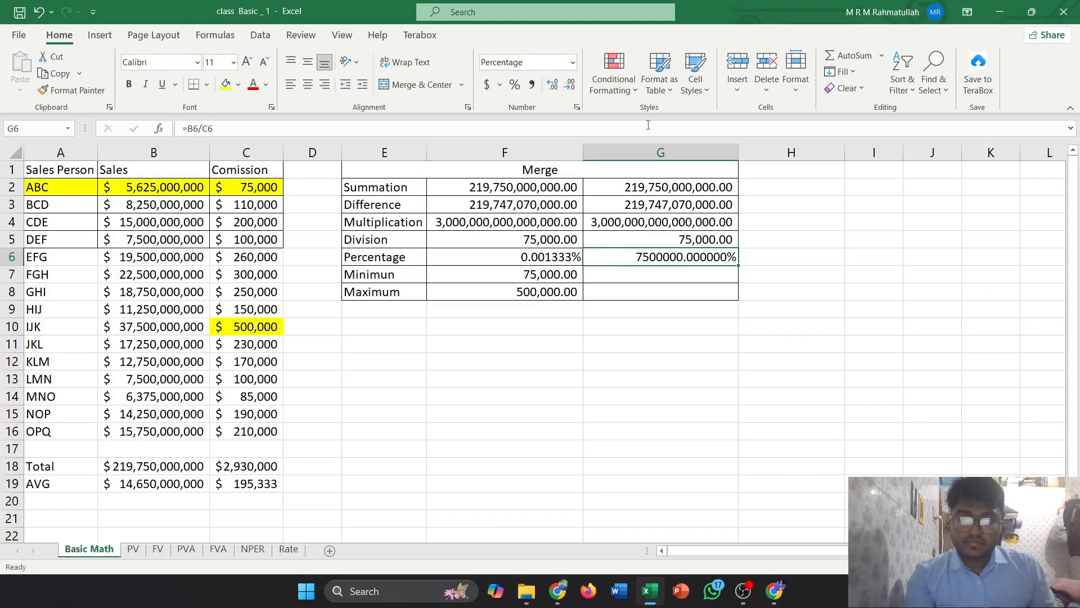
pyautogui.click(514, 89)
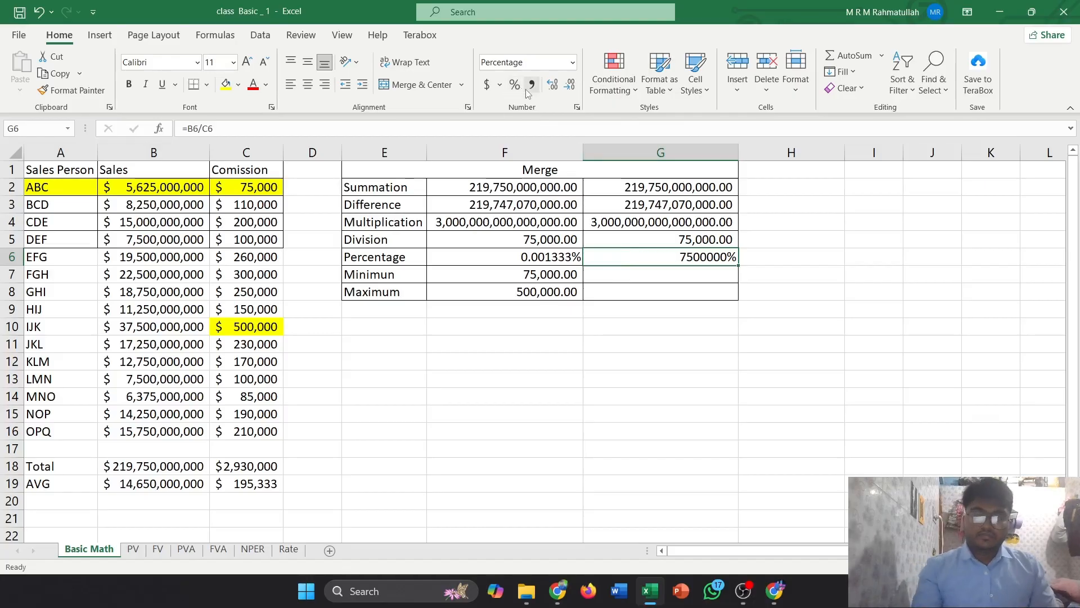
pyautogui.hotkey('ctrl', 'z')
pyautogui.press('Delete')
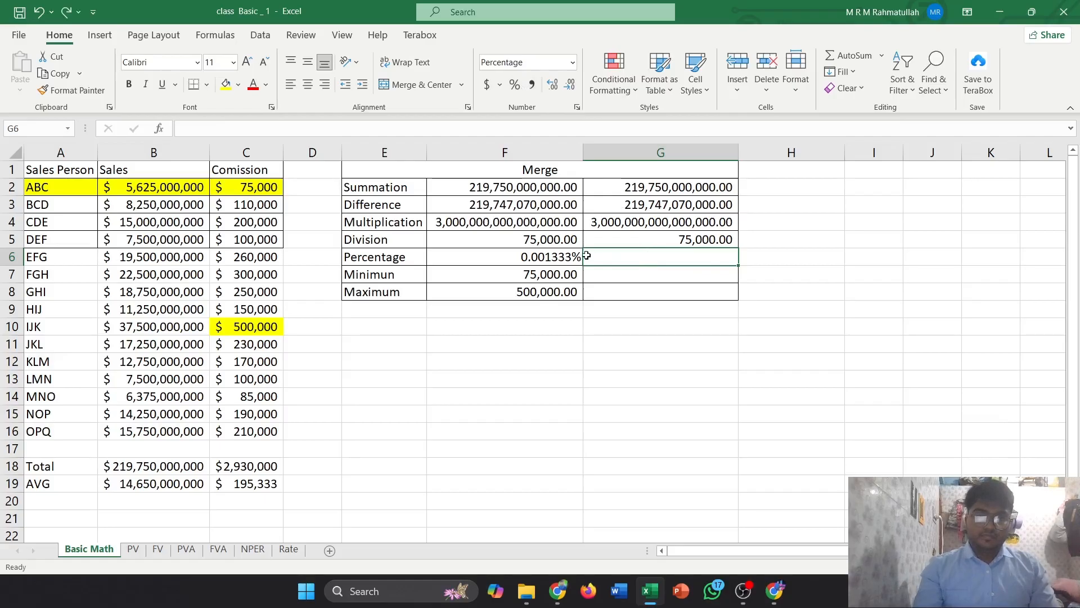
# Review the =C6/B6 formula of F6 in the formula bar
pyautogui.click(563, 257)
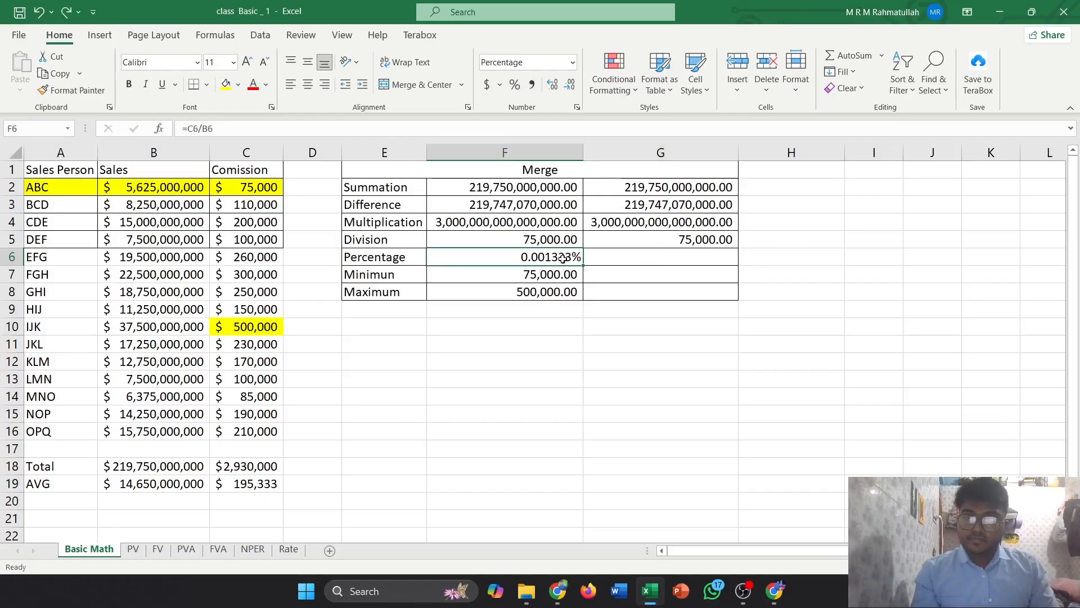
pyautogui.click(211, 128)
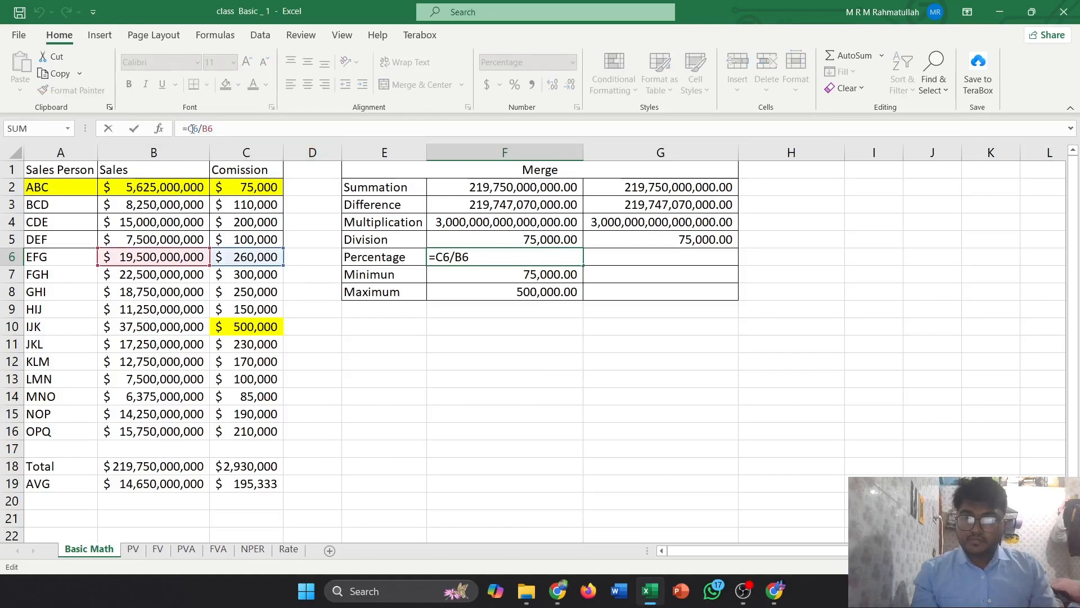
pyautogui.press('Return')
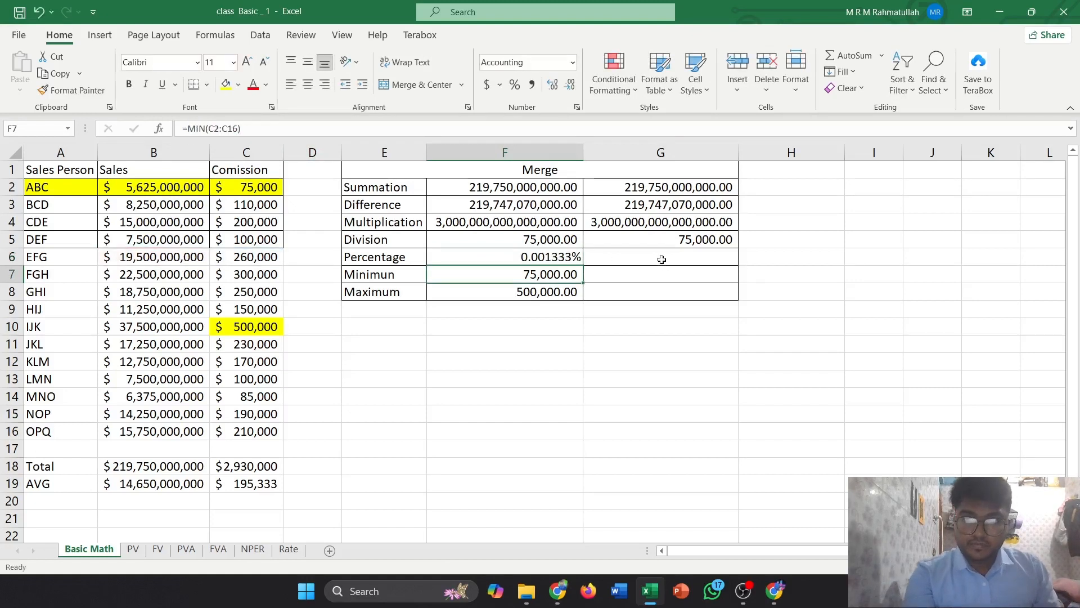
# Try =B6/C6 again in G6, then delete it
pyautogui.click(573, 257)
pyautogui.click(612, 259)
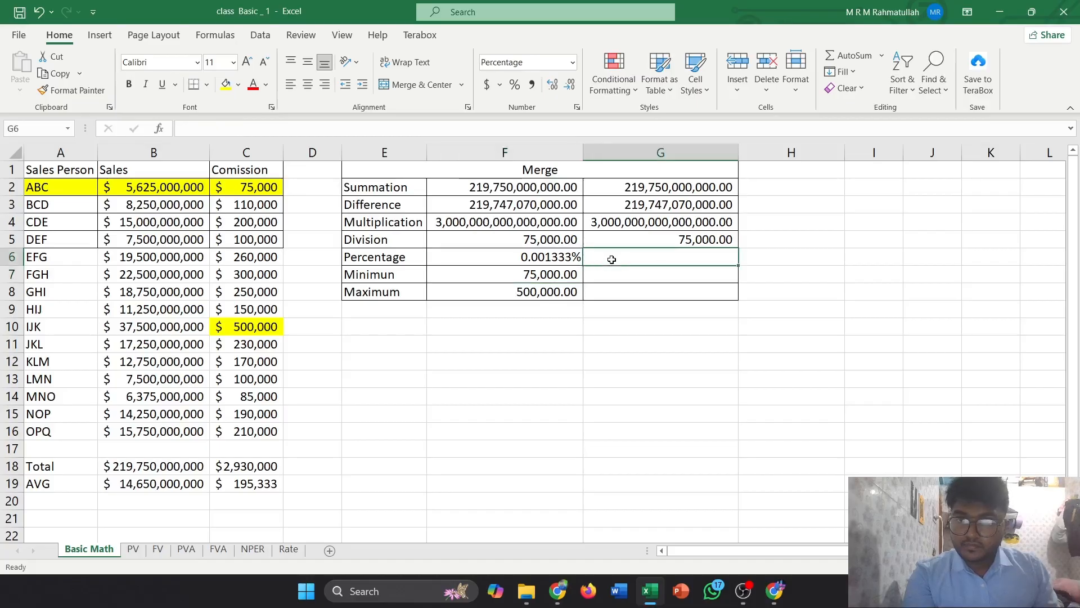
pyautogui.write('=')
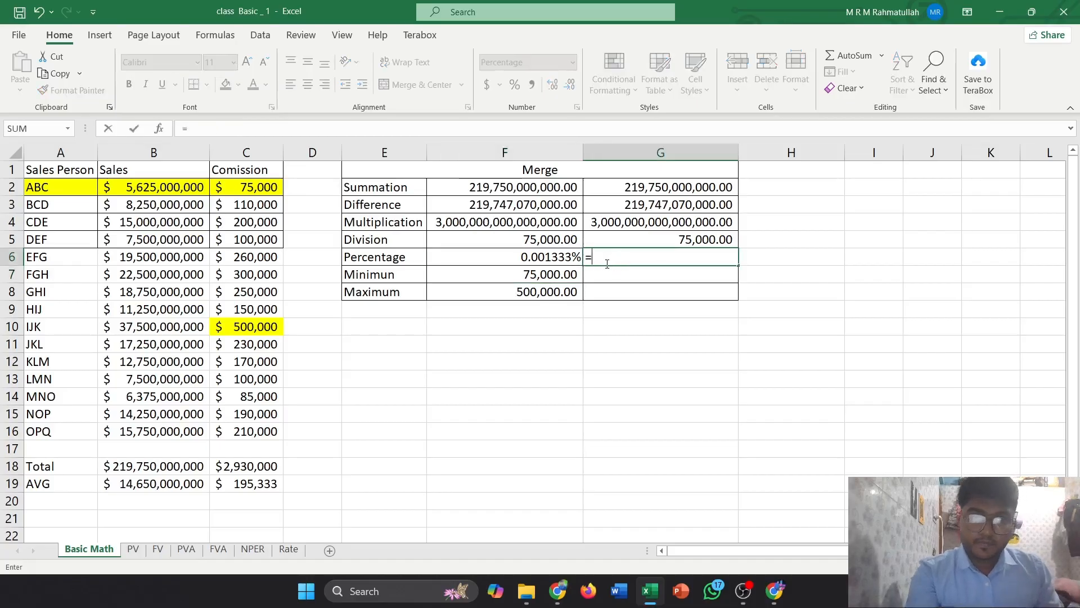
pyautogui.click(154, 257)
pyautogui.write('/')
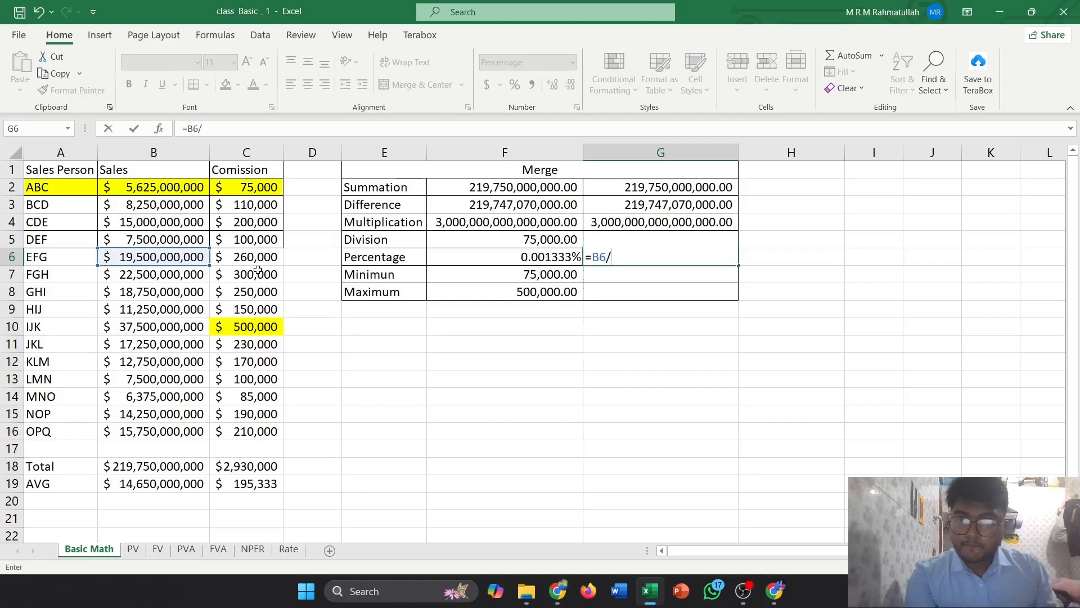
pyautogui.click(254, 259)
pyautogui.press('Return')
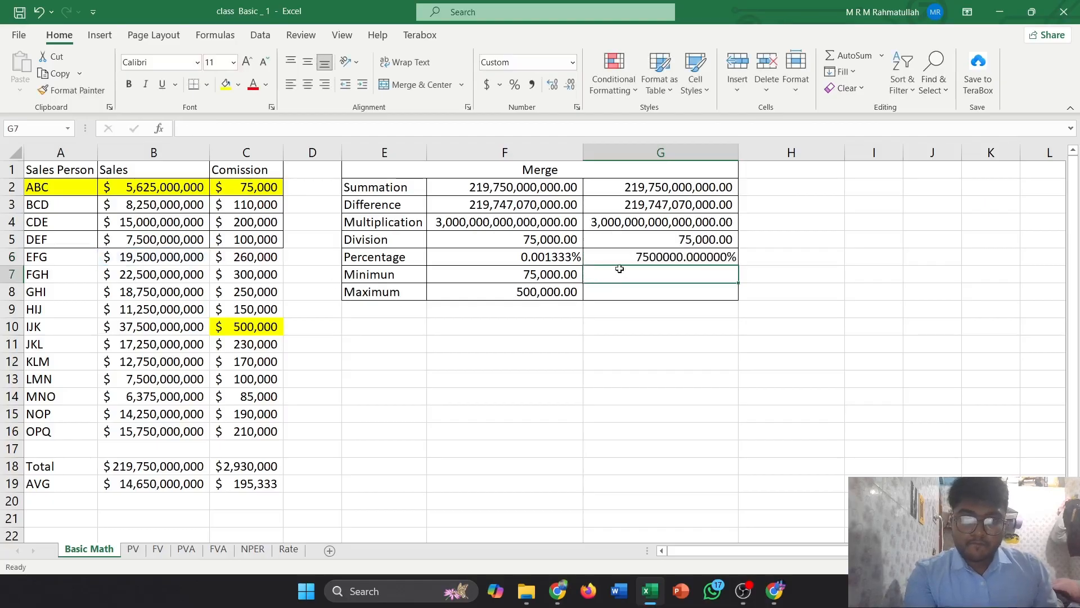
pyautogui.click(619, 258)
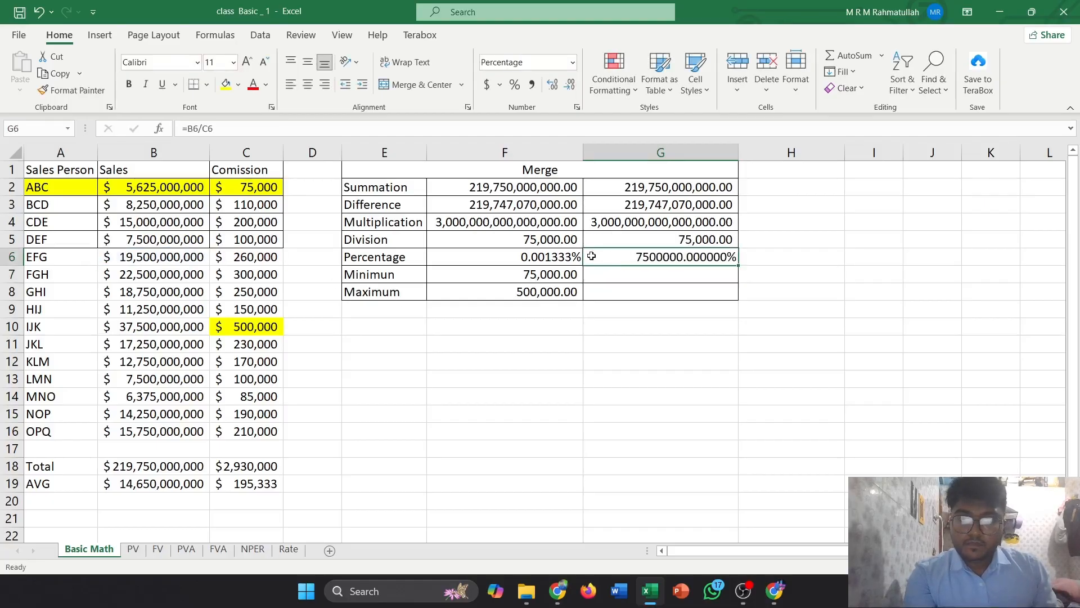
pyautogui.click(568, 257)
pyautogui.click(624, 264)
pyautogui.click(568, 266)
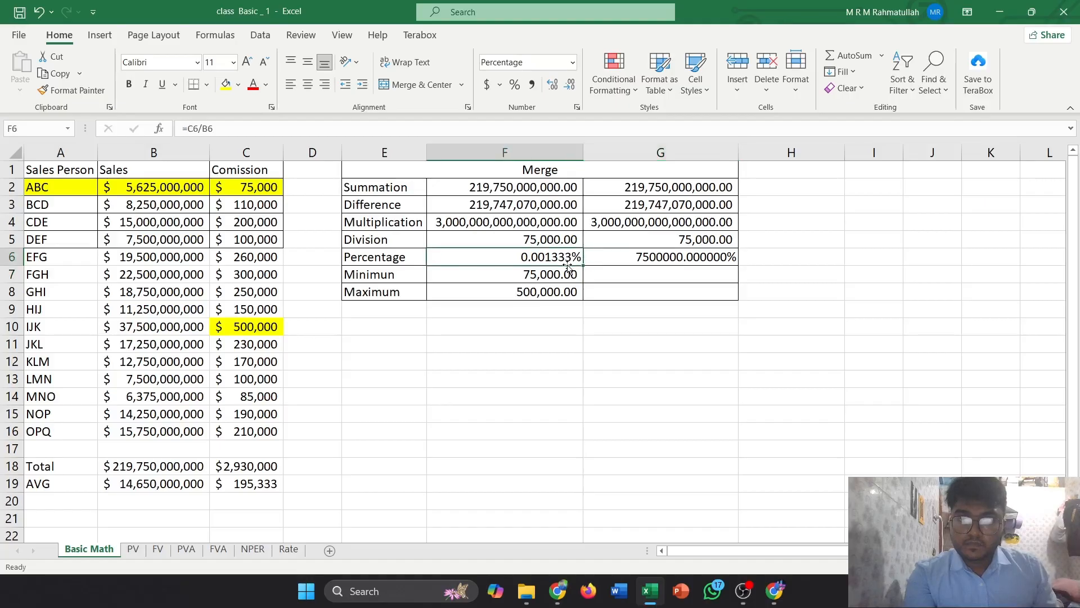
pyautogui.click(617, 257)
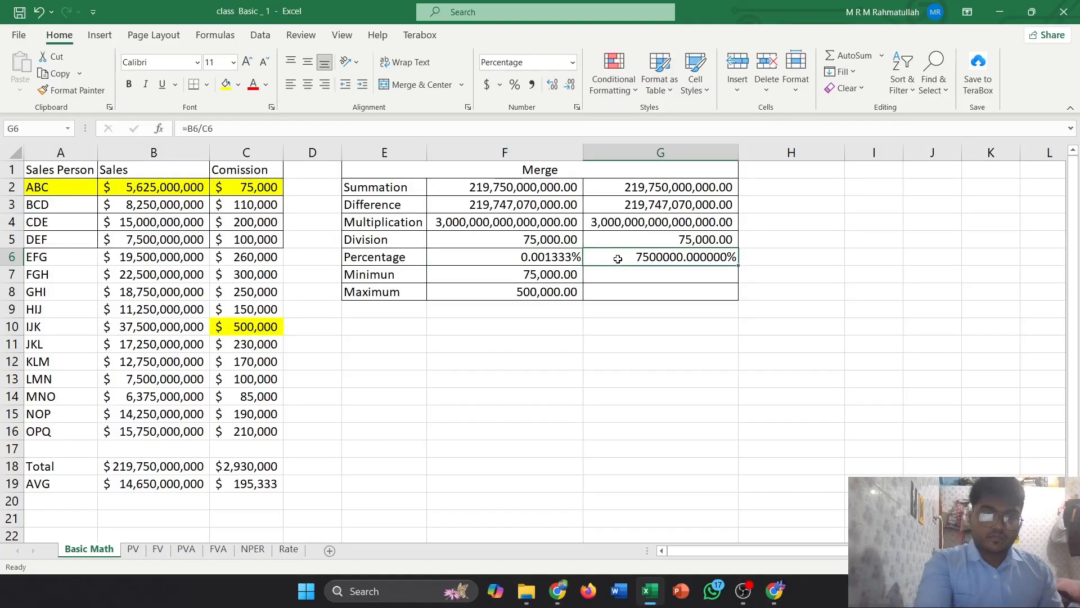
pyautogui.press('Delete')
# Enter the percentage formula =C6/B6 in G6 for the Percentage row
pyautogui.write('=')
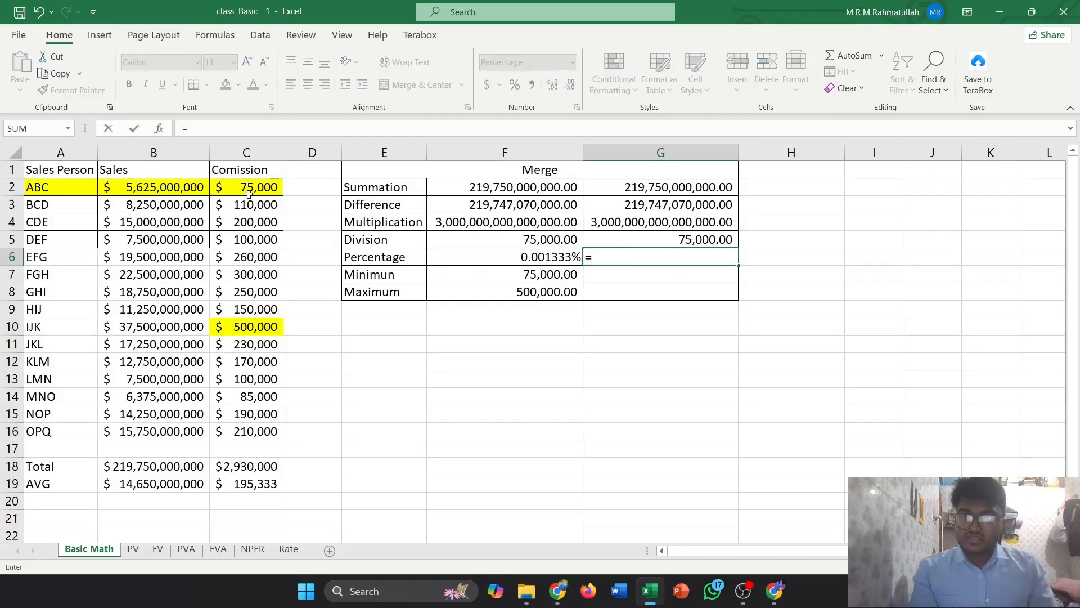
pyautogui.click(260, 258)
pyautogui.write('/')
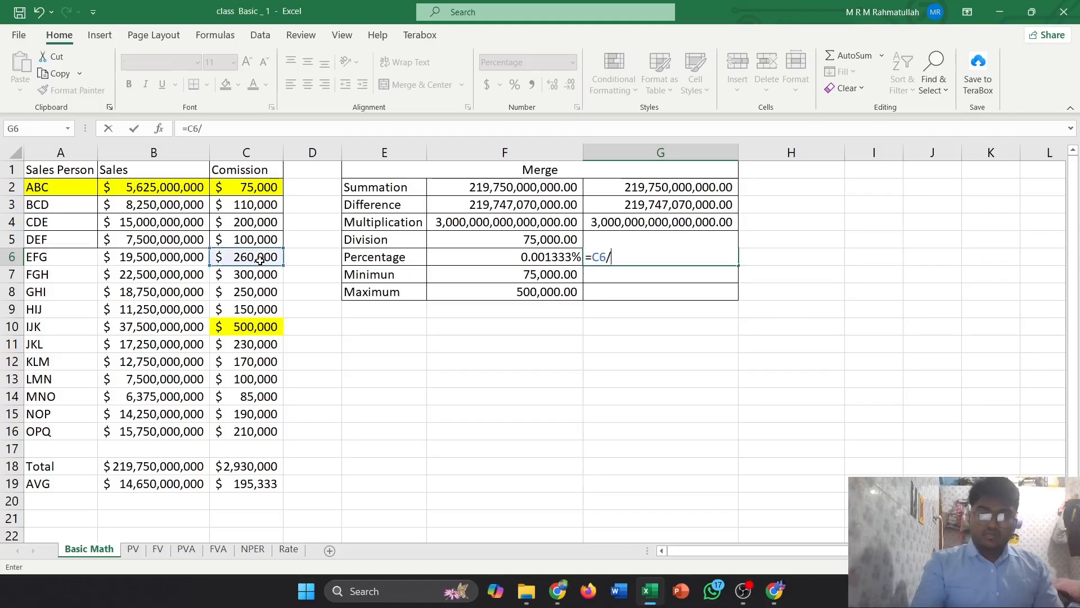
pyautogui.click(199, 257)
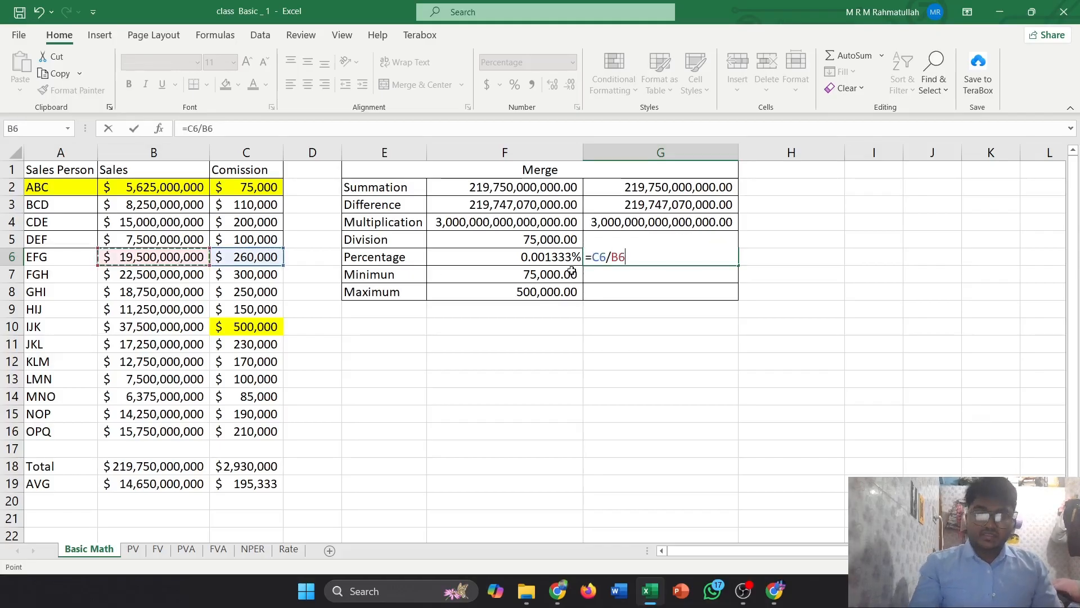
pyautogui.press('Return')
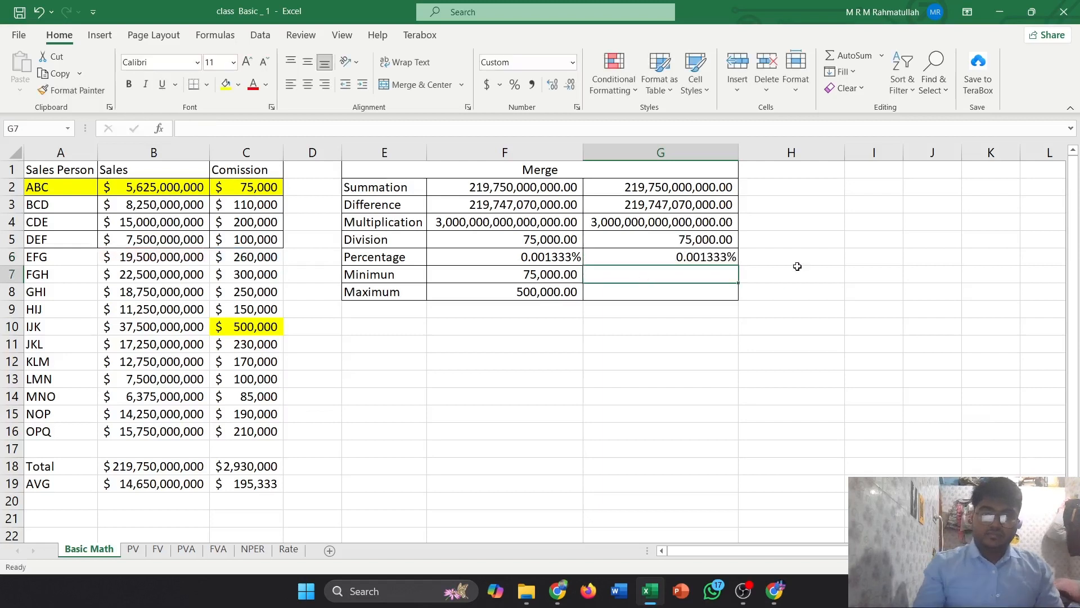
# Adjust the decimal places of G6's percentage, finishing at six decimal places
pyautogui.click(720, 258)
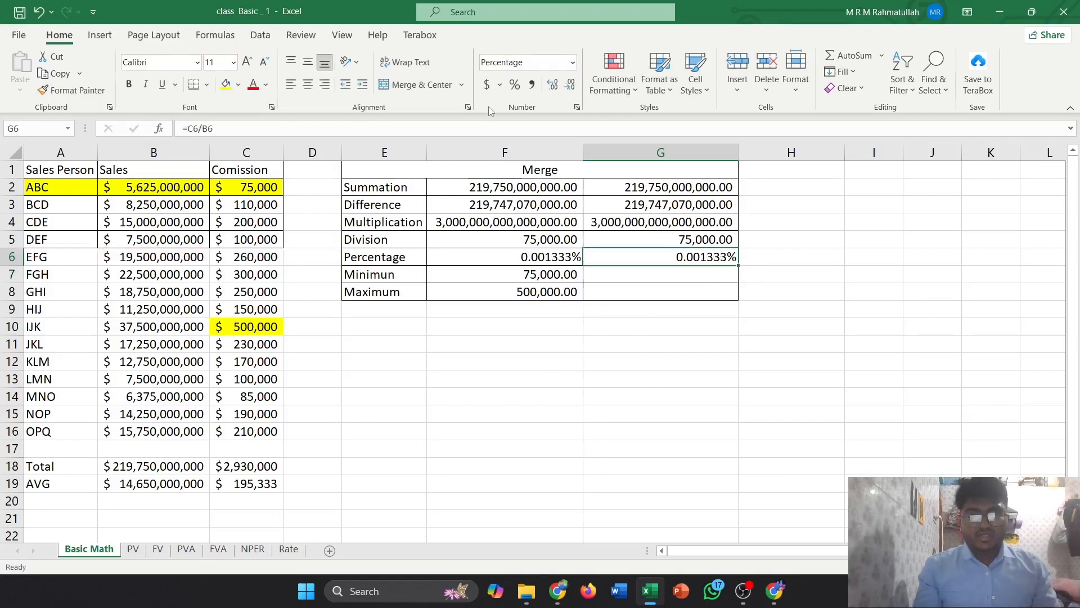
pyautogui.click(553, 87)
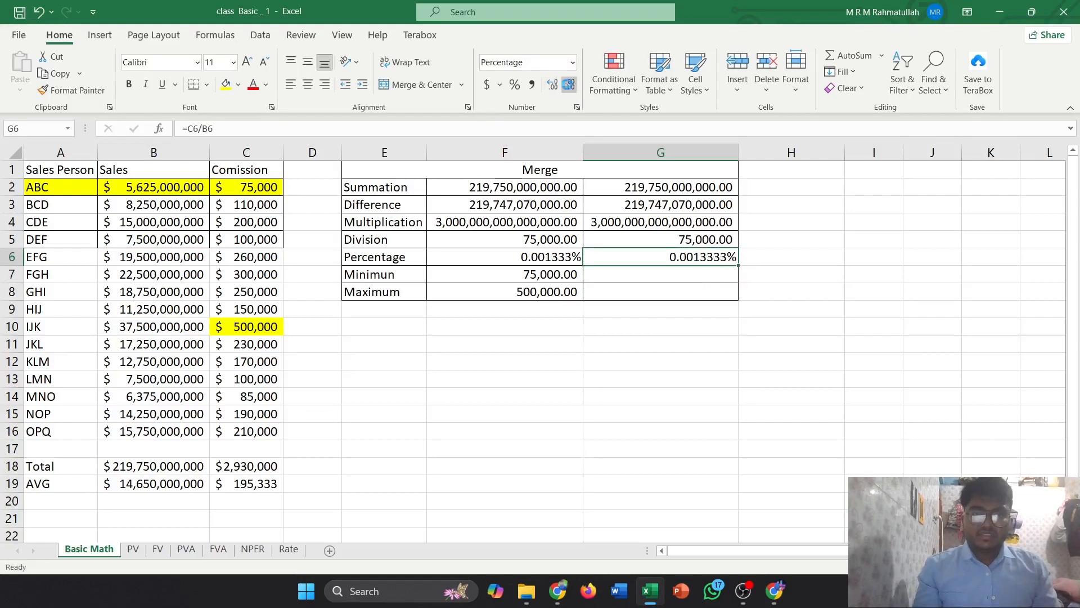
pyautogui.click(569, 87)
pyautogui.click(569, 87)
pyautogui.click(551, 87)
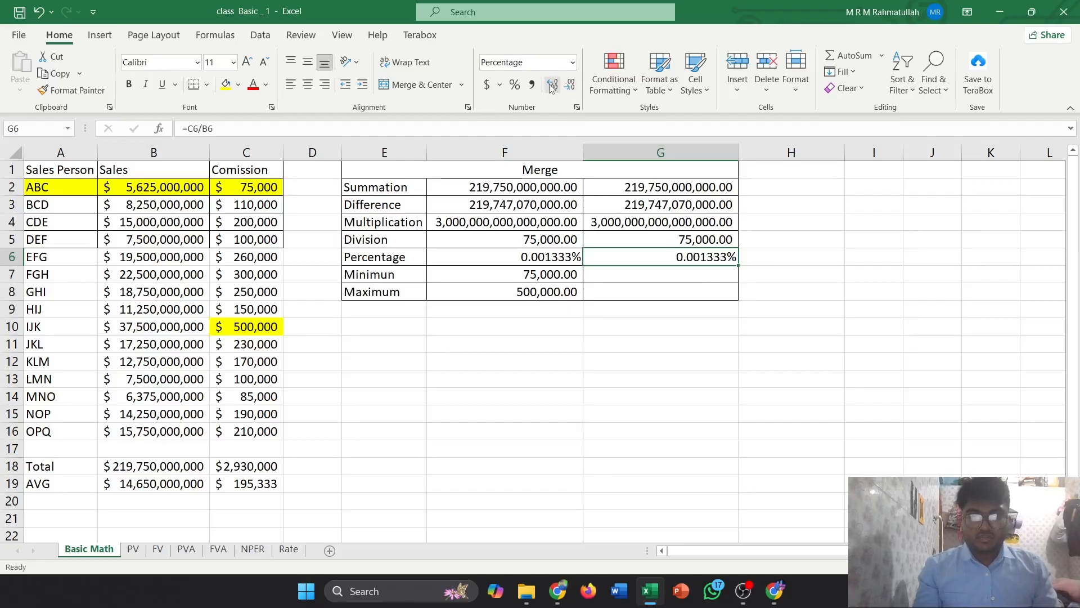
pyautogui.click(570, 87)
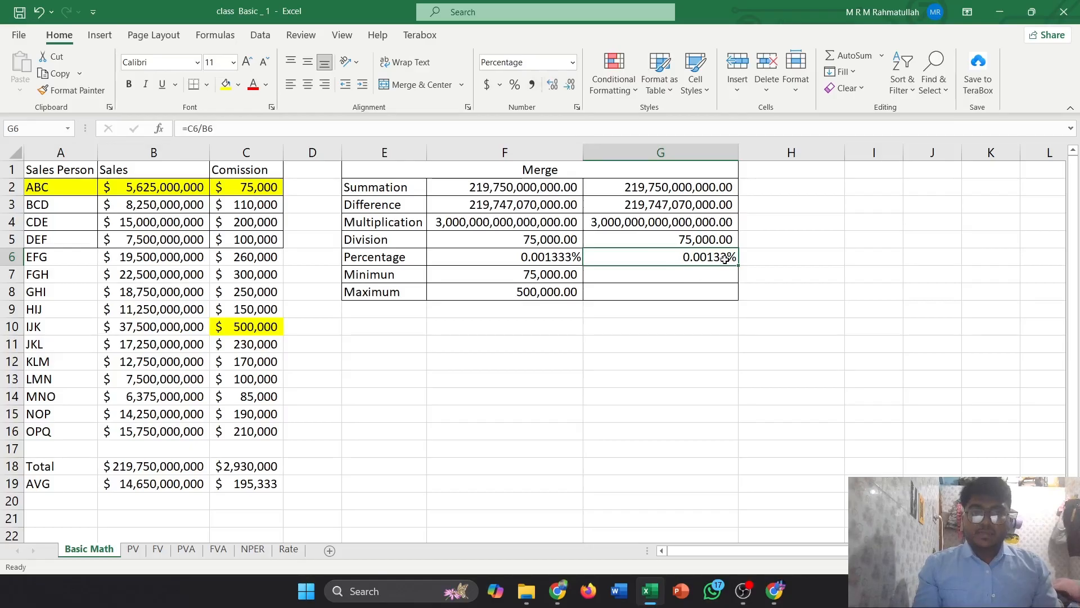
pyautogui.click(515, 84)
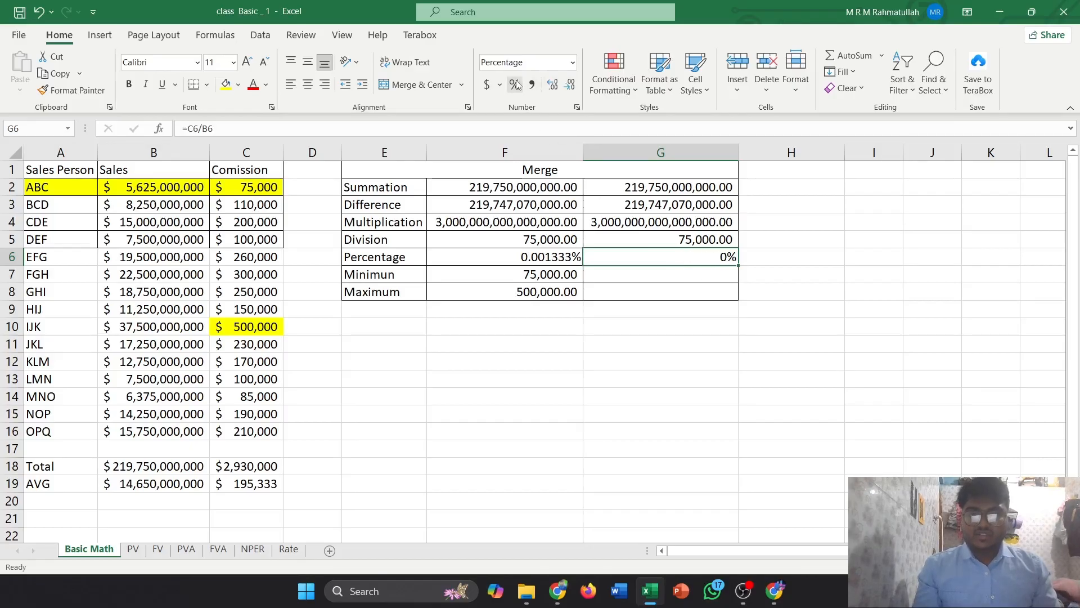
pyautogui.click(552, 85)
pyautogui.click(552, 85)
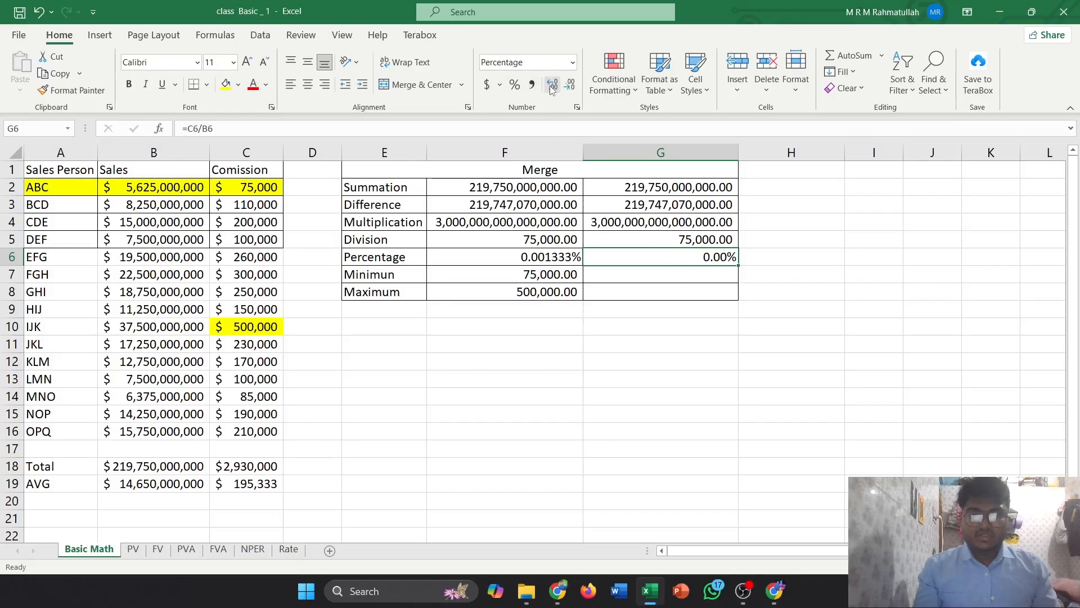
pyautogui.click(552, 85)
pyautogui.click(553, 86)
pyautogui.click(554, 85)
pyautogui.click(554, 86)
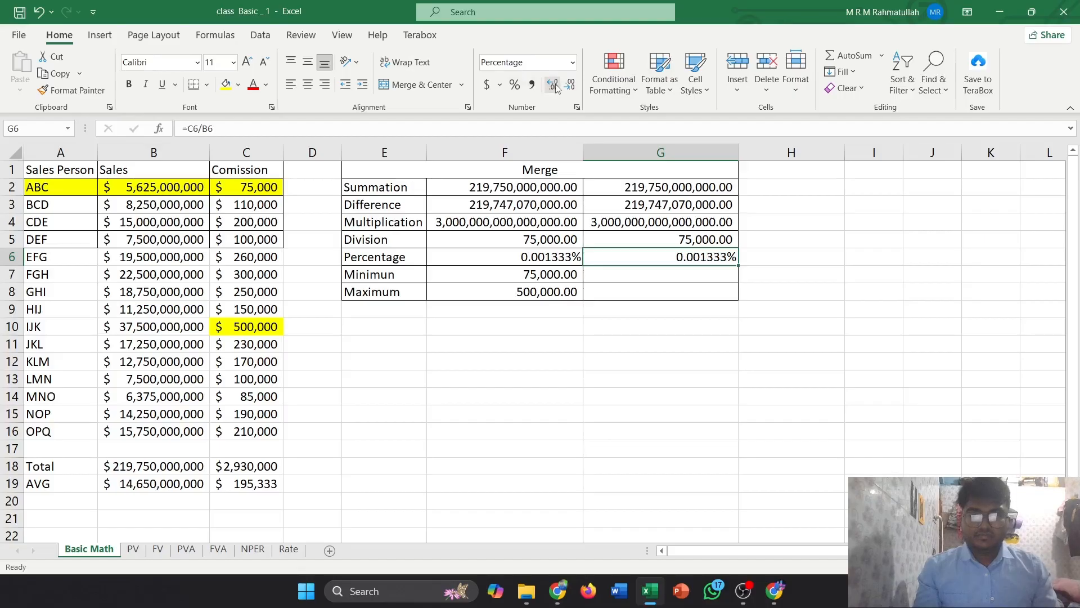
# Enter the minimum formula =MIN(B2:B16) in G7 for the Minimum row, selecting the sales range
pyautogui.click(702, 276)
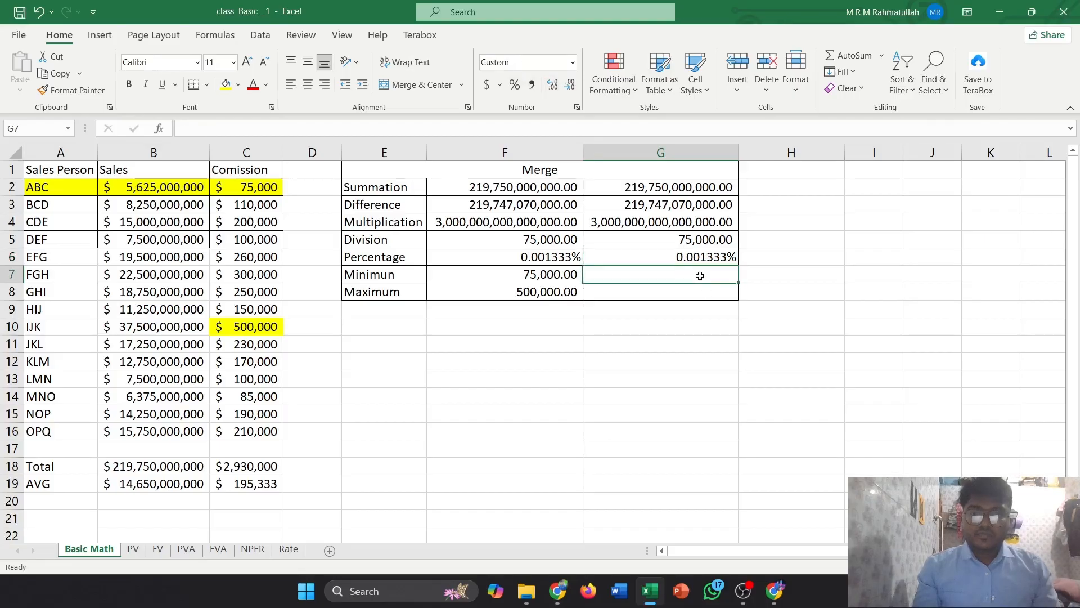
pyautogui.click(557, 277)
pyautogui.click(631, 276)
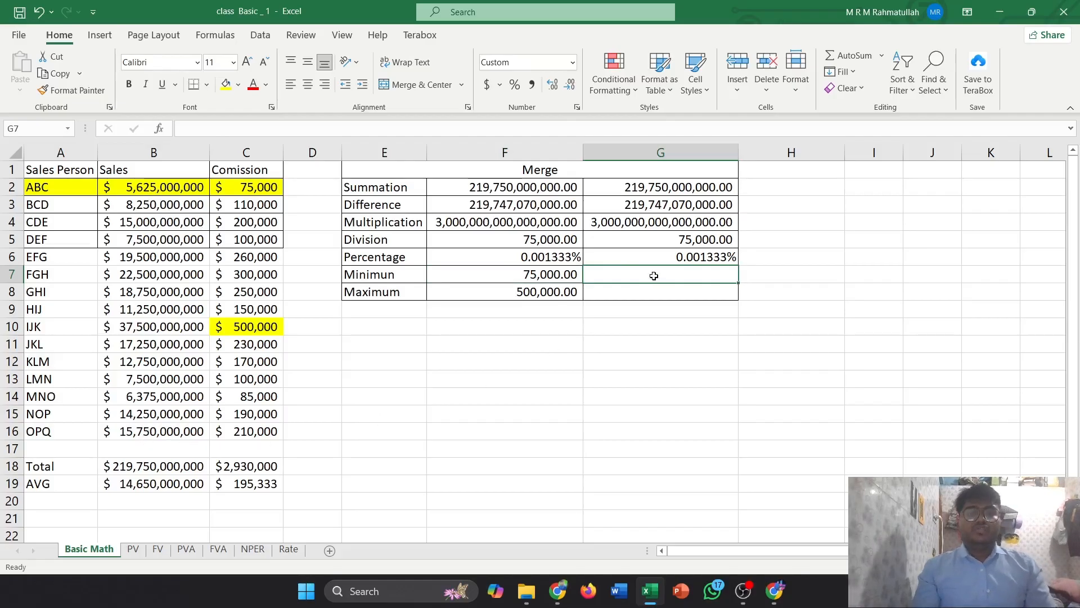
pyautogui.write('=')
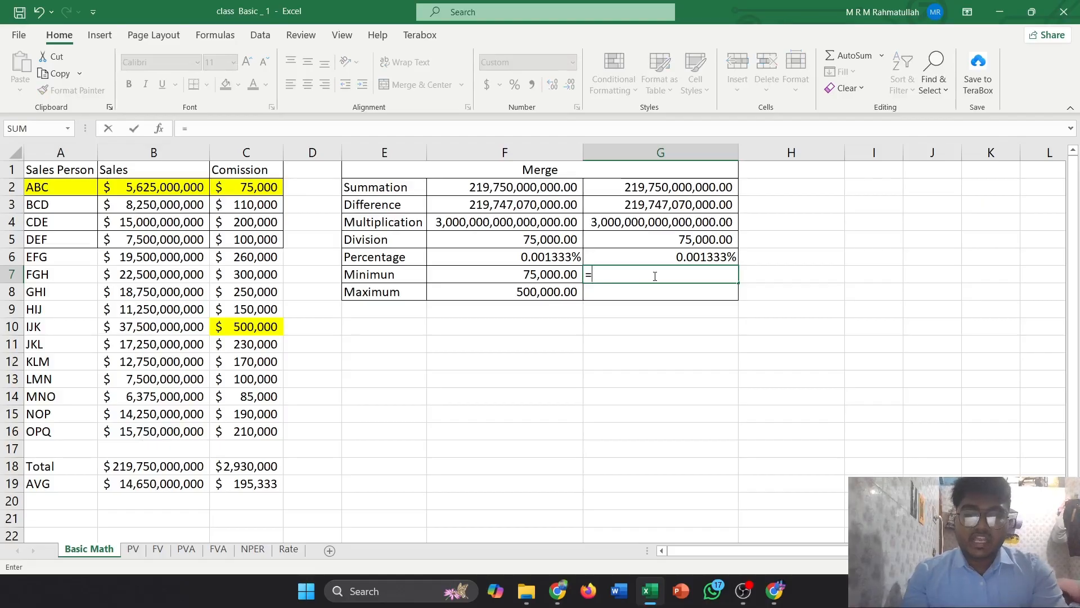
pyautogui.write('min')
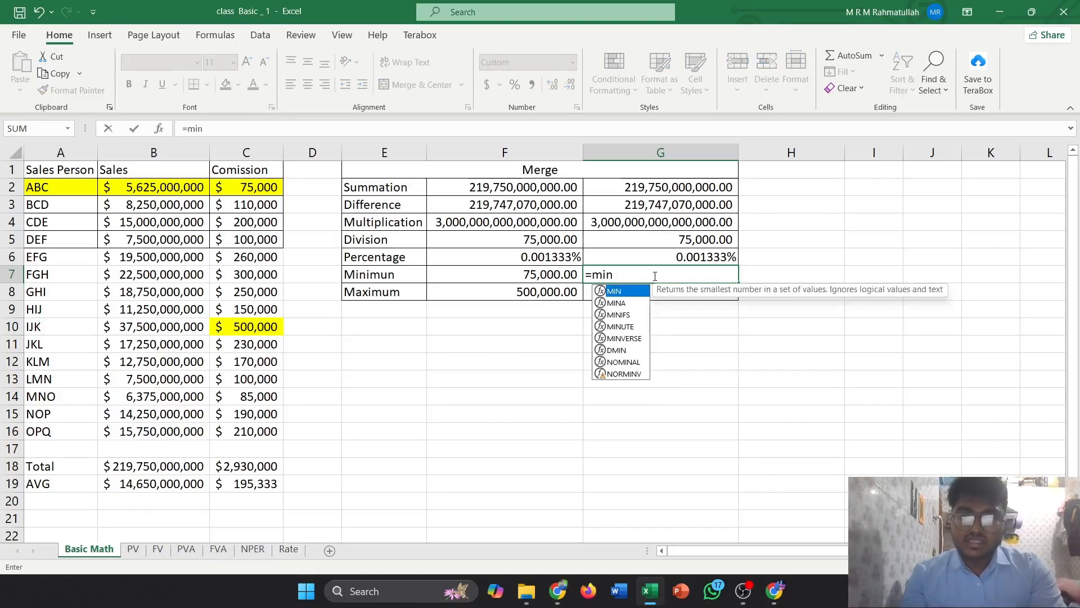
pyautogui.press('Tab')
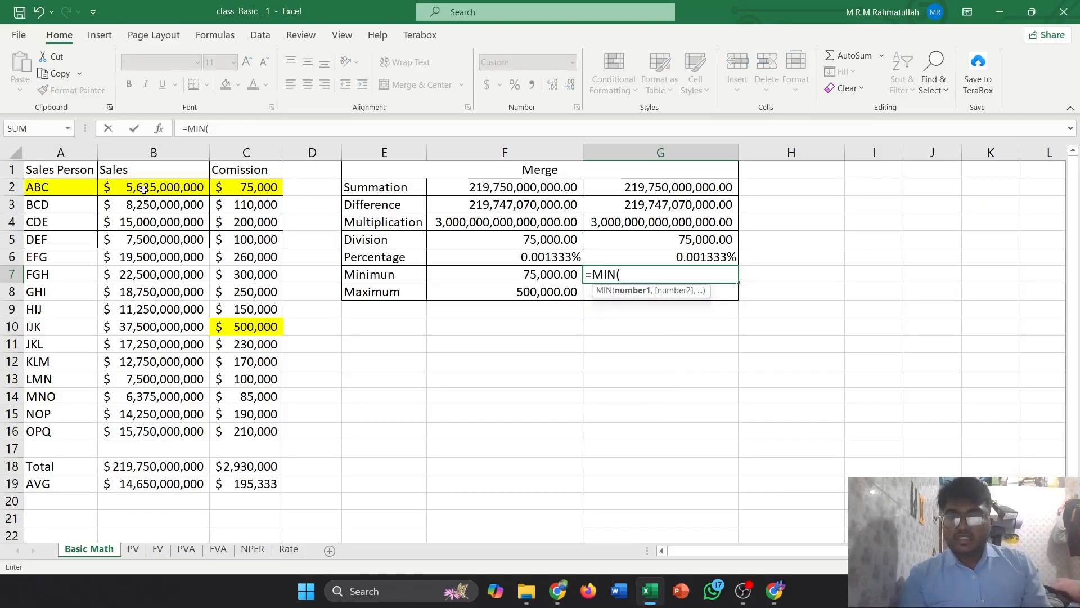
pyautogui.moveTo(144, 189); pyautogui.dragTo(149, 432)
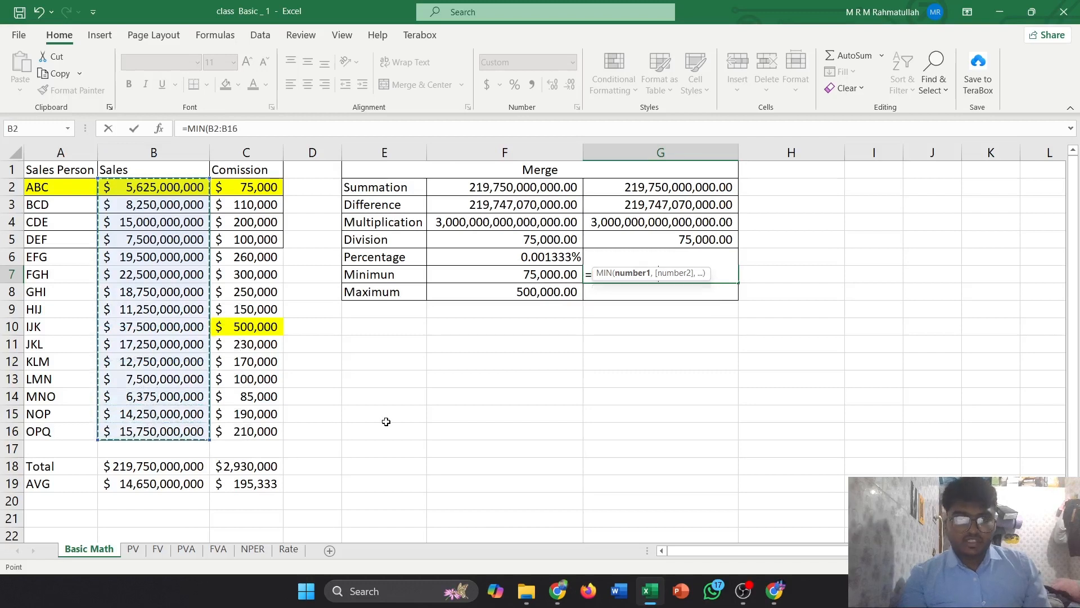
pyautogui.write(')')
pyautogui.press('Return')
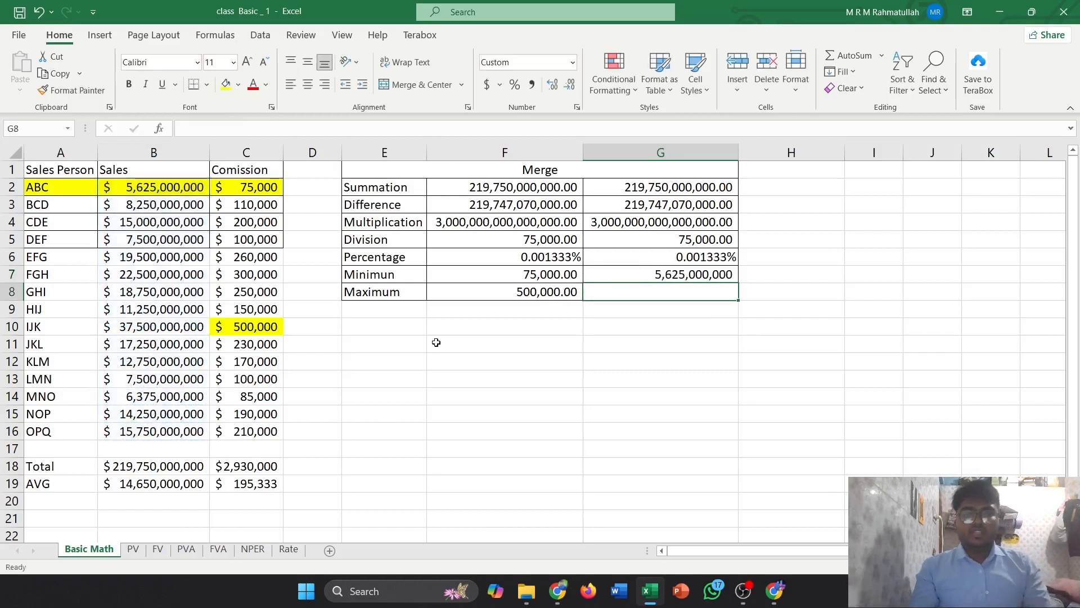
# Compare the MIN formulas of F7 and G7 by selecting each cell in turn
pyautogui.click(654, 272)
pyautogui.click(560, 275)
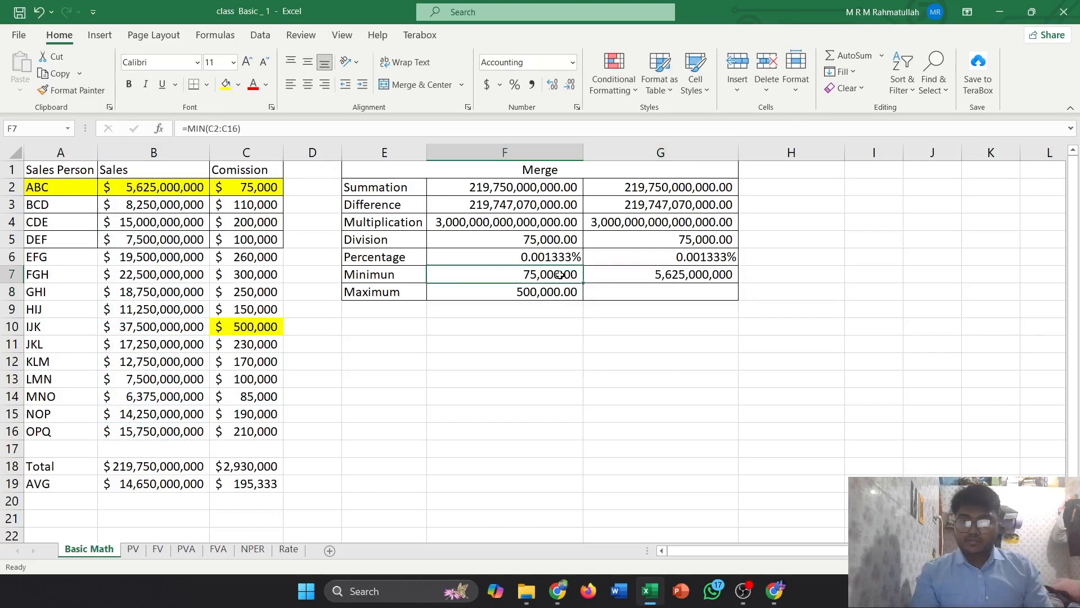
pyautogui.click(633, 274)
pyautogui.click(545, 276)
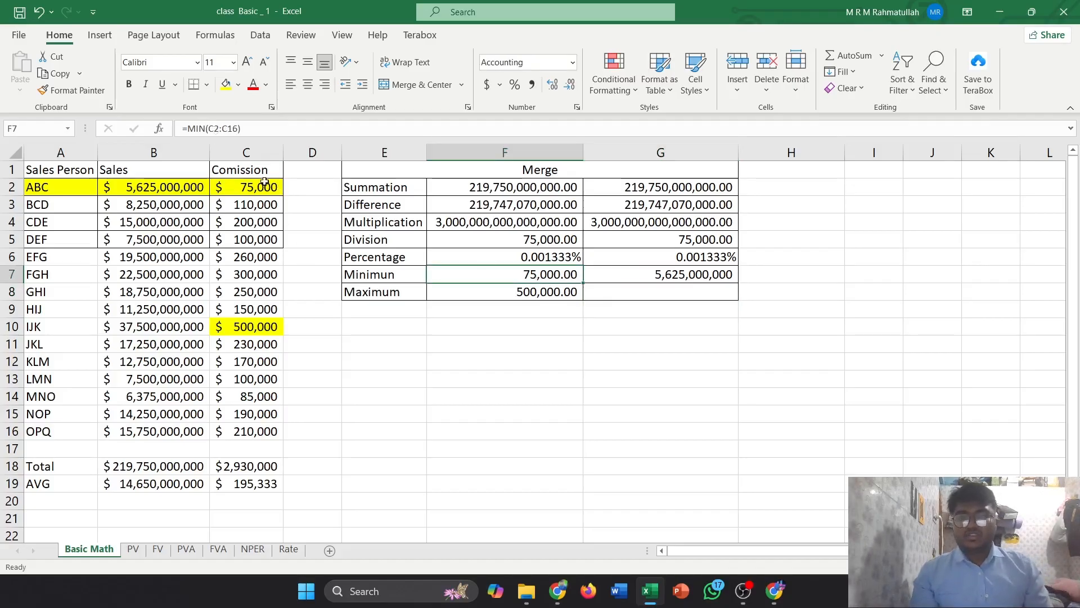
pyautogui.click(641, 277)
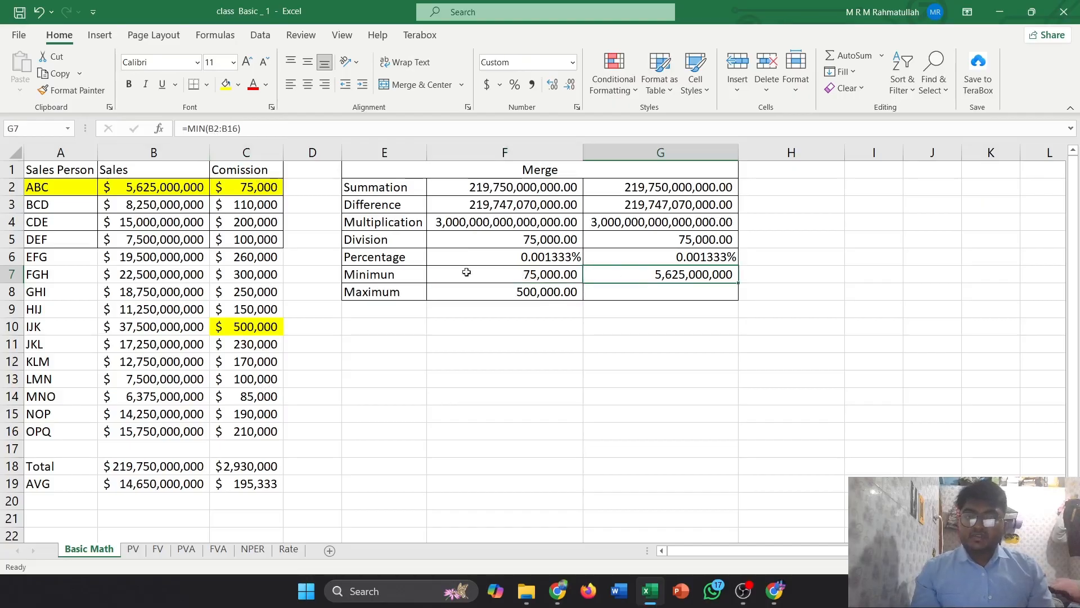
pyautogui.click(672, 291)
pyautogui.write('=')
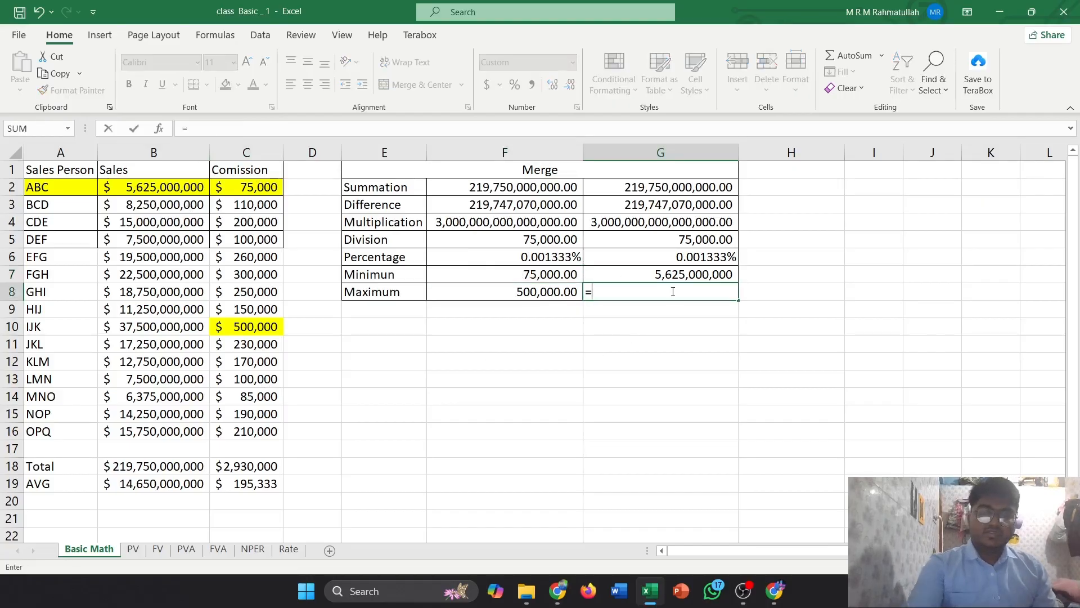
pyautogui.write('mix')
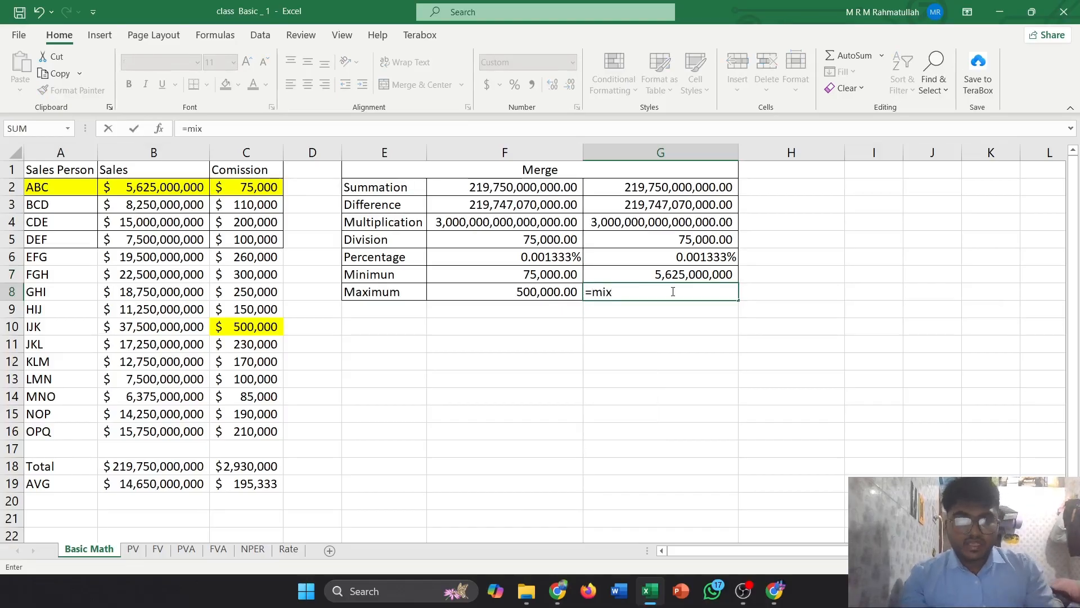
pyautogui.press('BackSpace')
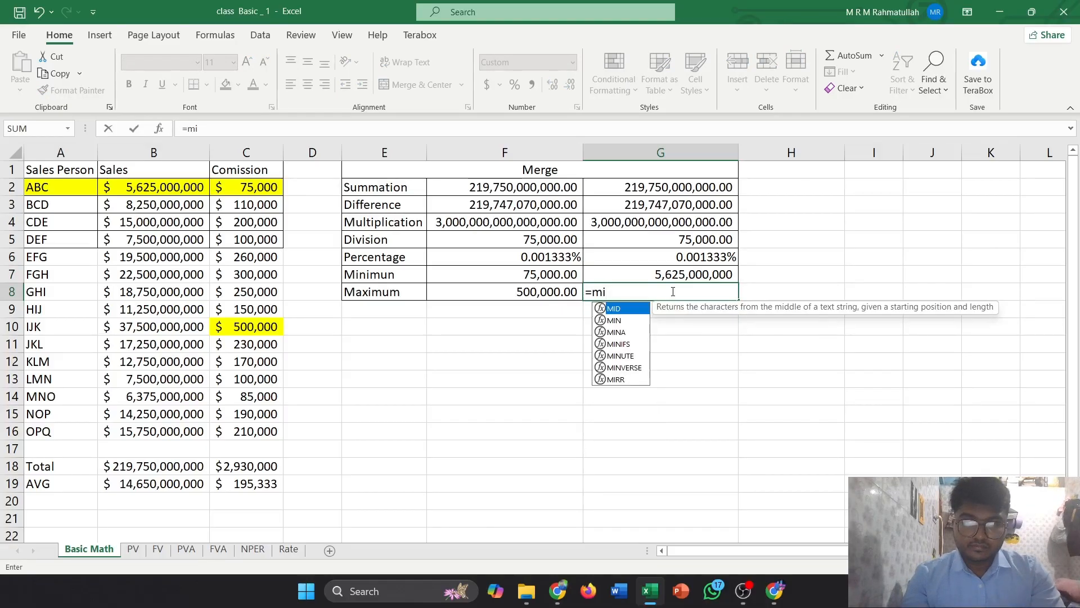
pyautogui.press('BackSpace')
pyautogui.press('BackSpace')
pyautogui.press('BackSpace')
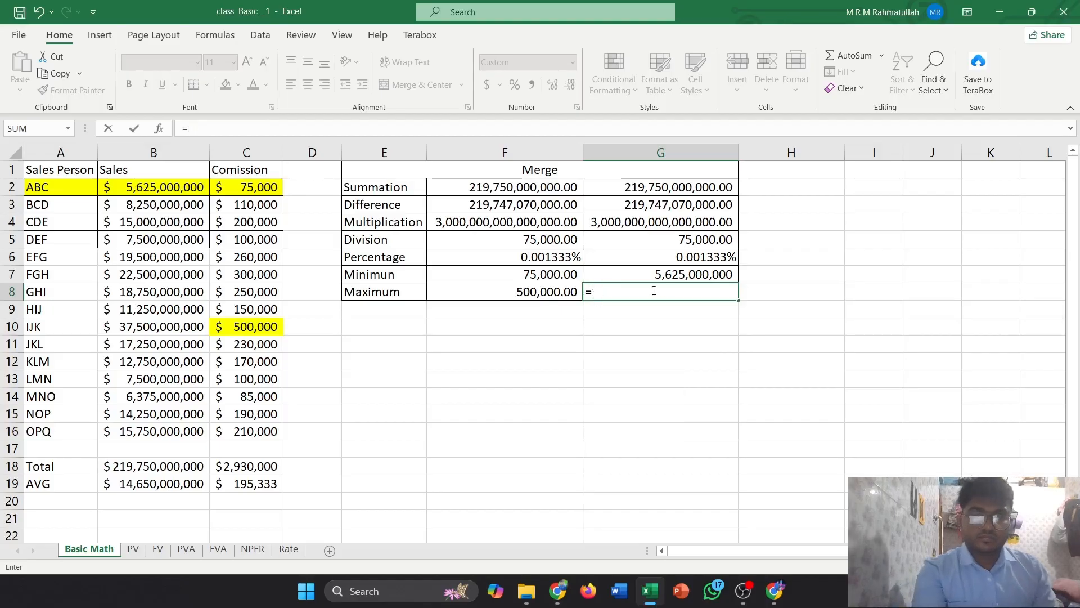
pyautogui.press('Escape')
# Enter the maximum formula =MAX(C2:C16) in G8 for the Maximum row, selecting the commission range
pyautogui.click(542, 292)
pyautogui.click(622, 292)
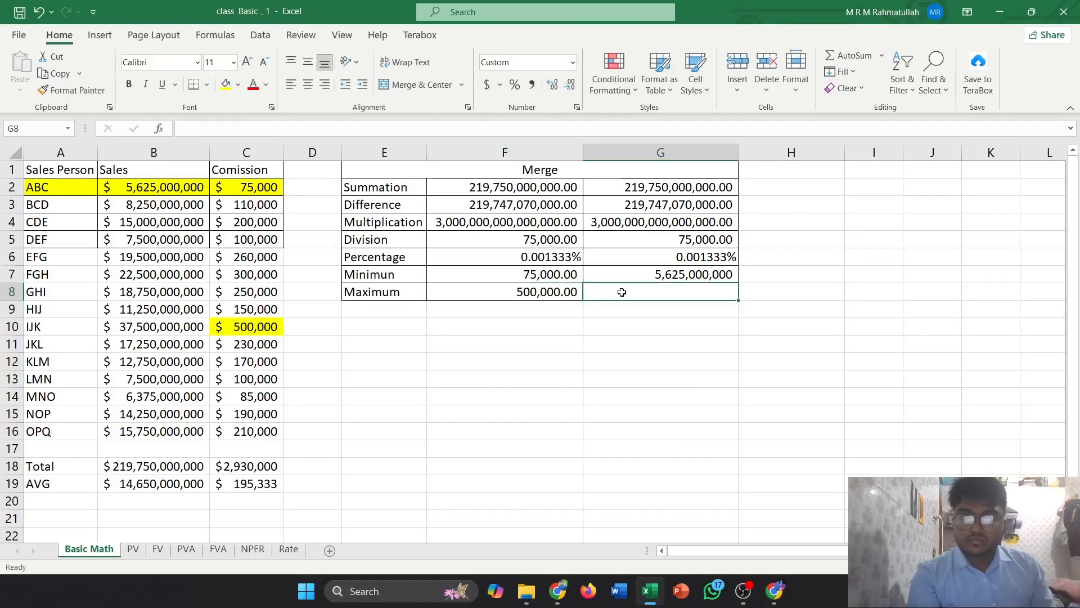
pyautogui.write('=max')
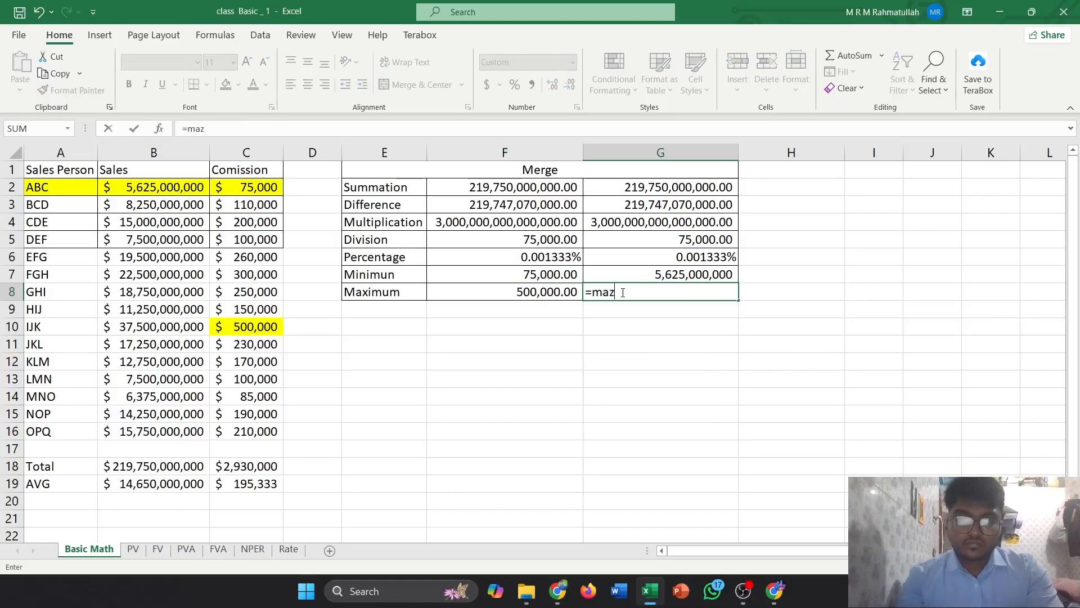
pyautogui.press('Tab')
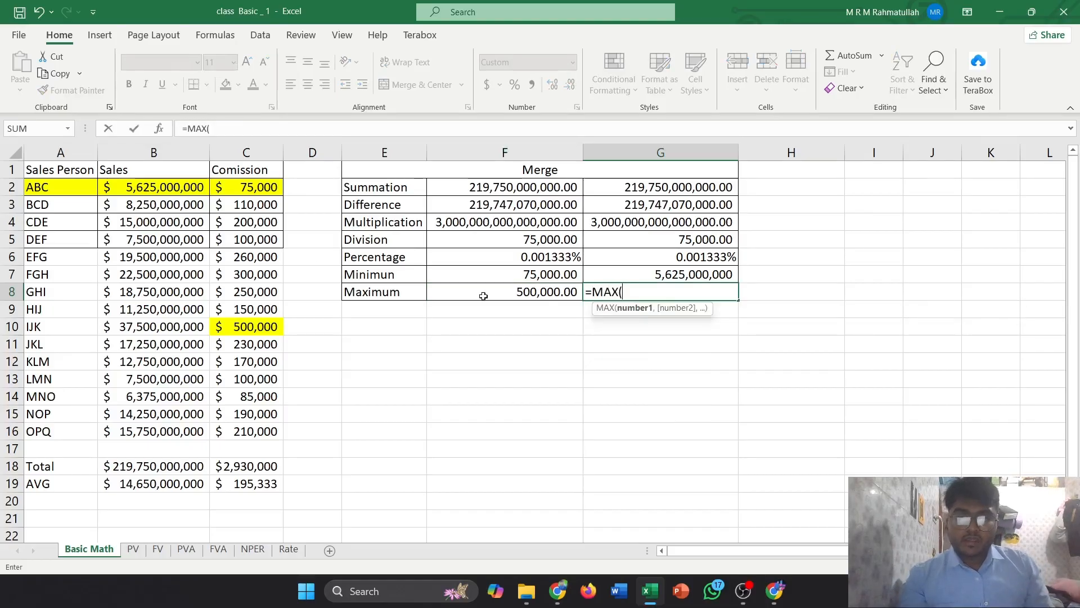
pyautogui.moveTo(248, 188); pyautogui.dragTo(248, 432)
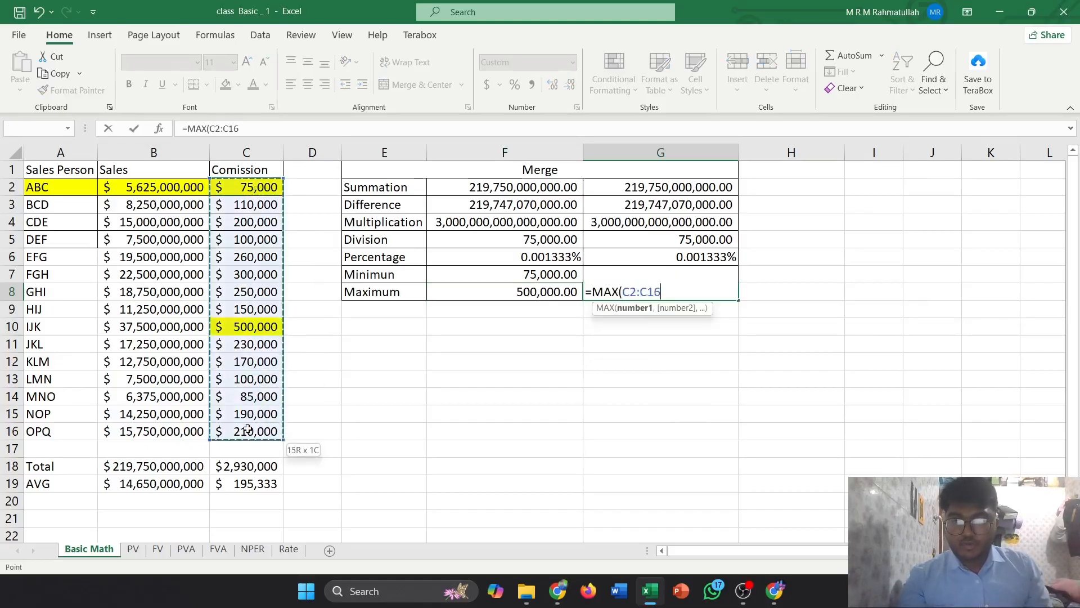
pyautogui.write(')')
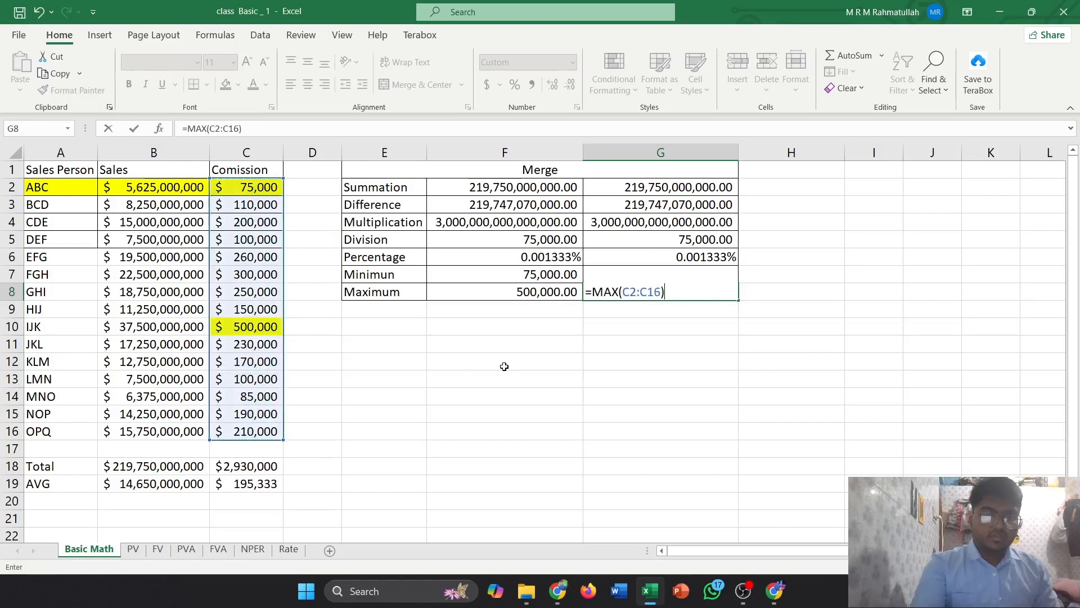
pyautogui.press('Return')
# Examine the highlighted smallest and largest commission cells C2 and C10 against the results
pyautogui.click(663, 288)
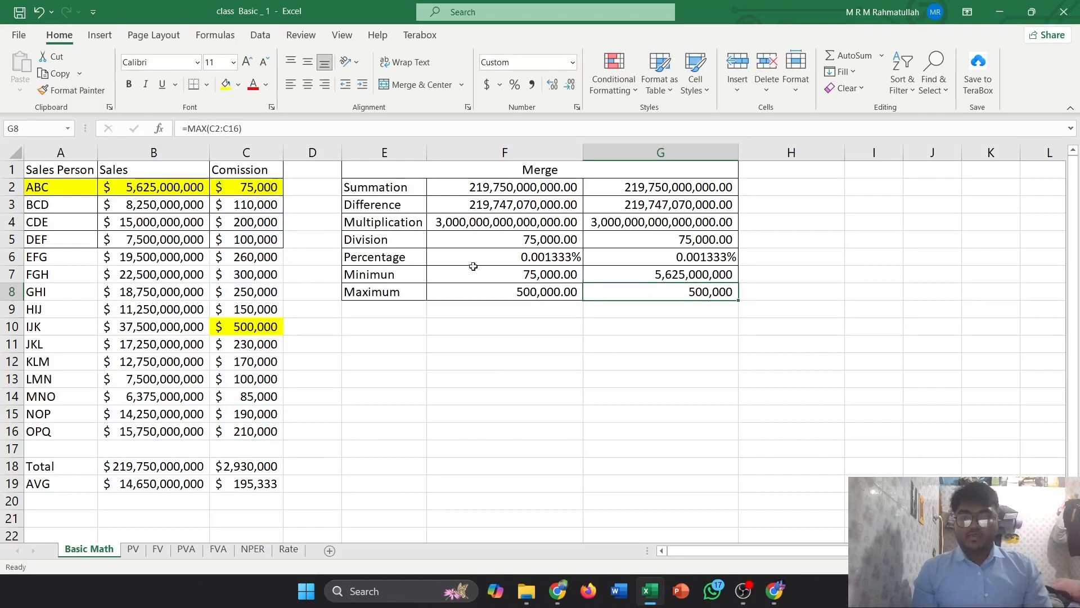
pyautogui.click(245, 330)
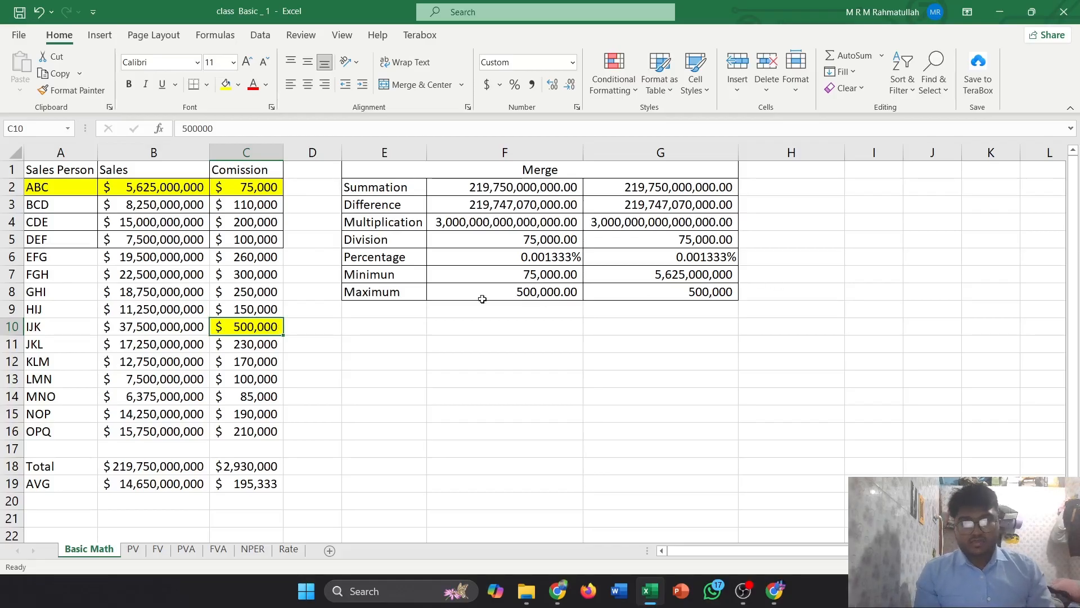
pyautogui.click(251, 190)
pyautogui.click(260, 324)
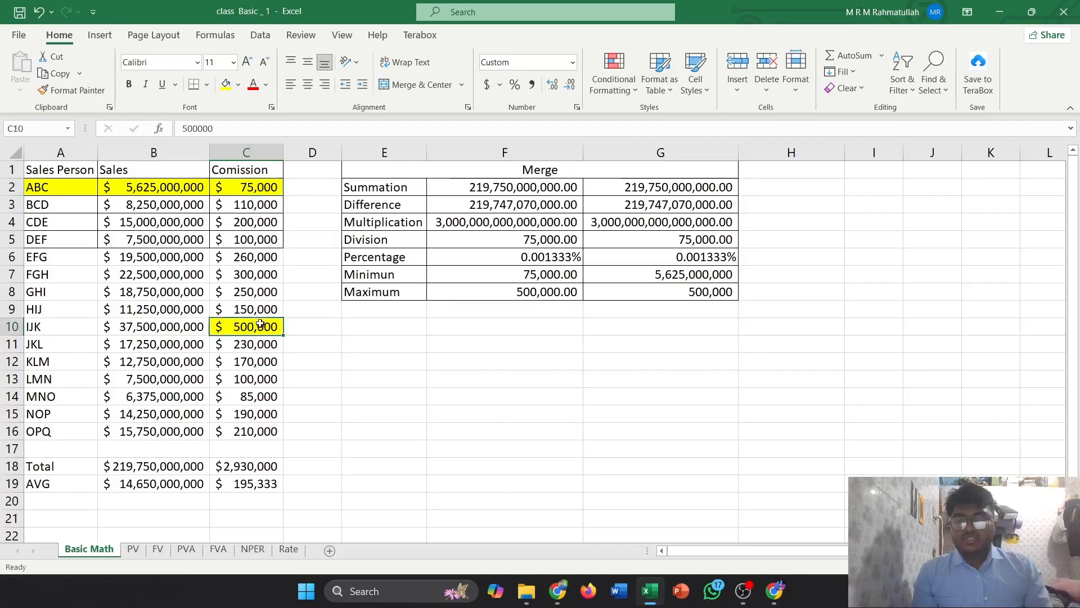
pyautogui.click(238, 85)
pyautogui.click(462, 356)
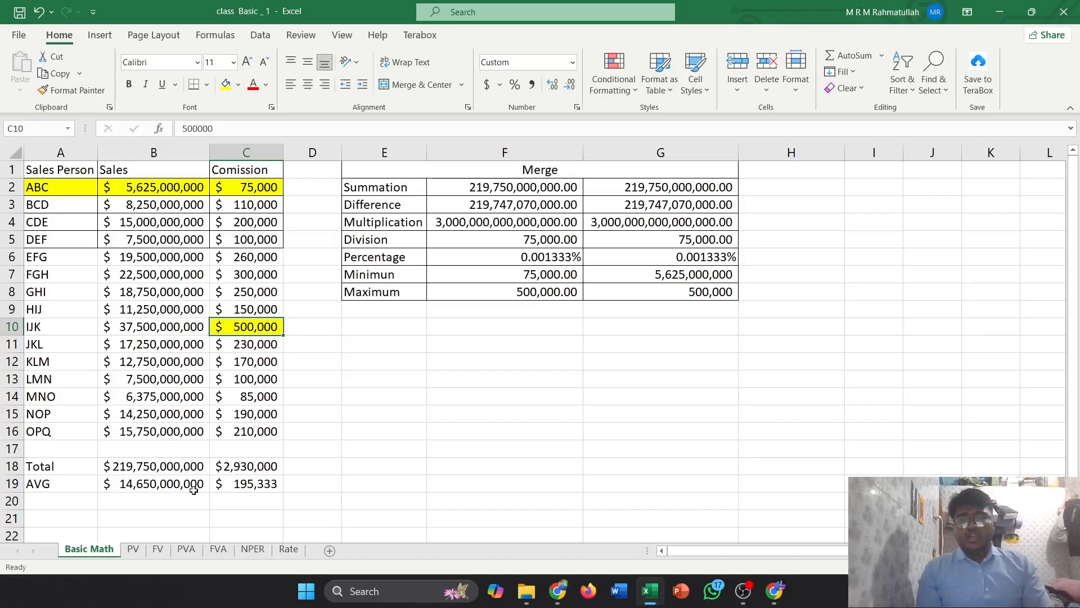
# Switch to the PV sheet and inspect the present value formula in B6
pyautogui.click(133, 550)
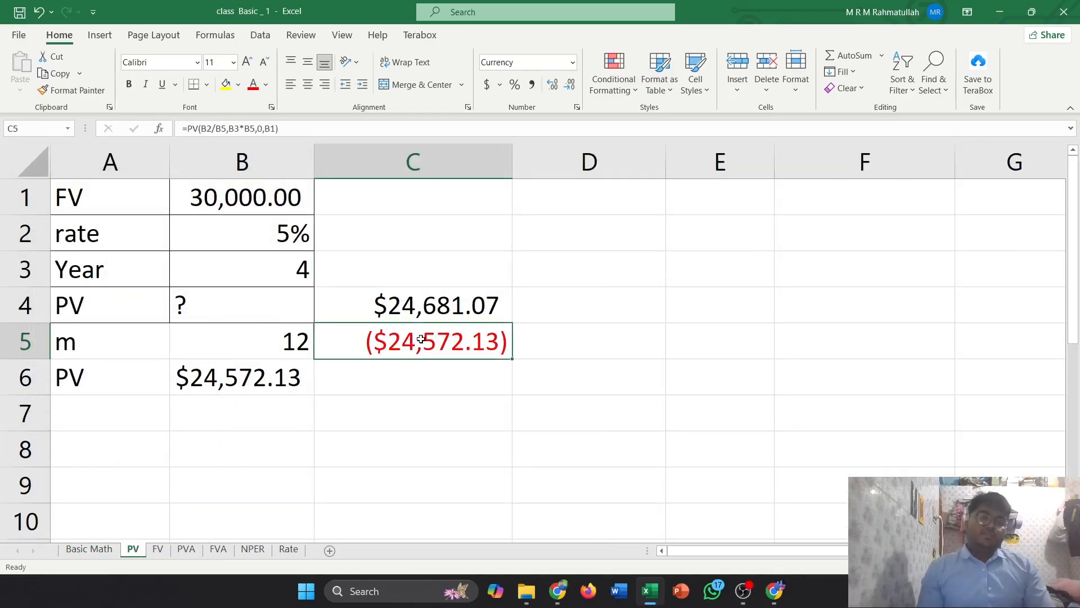
pyautogui.click(257, 387)
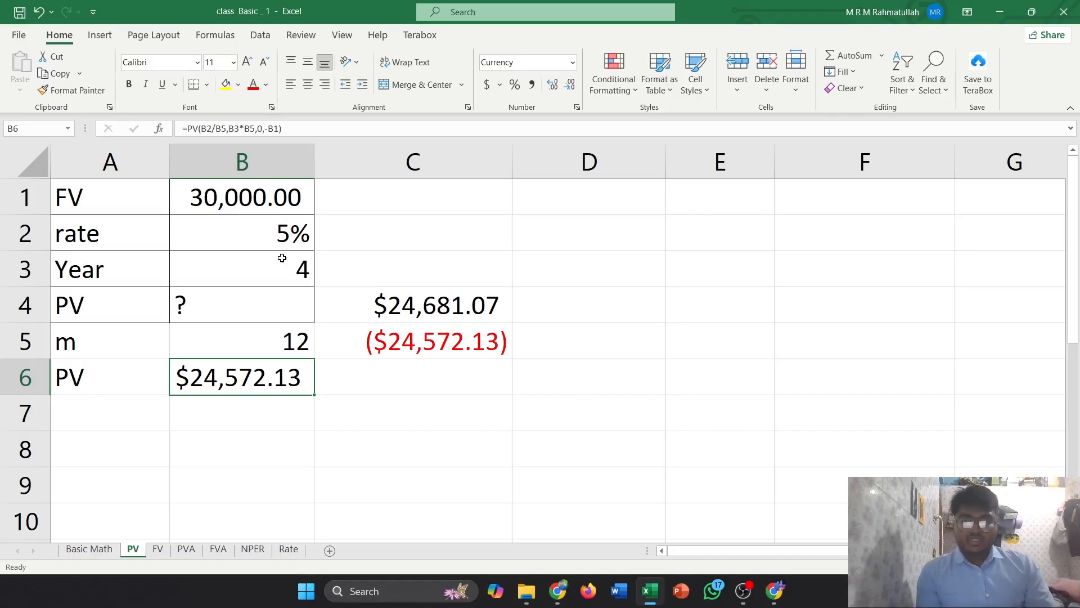
pyautogui.click(343, 378)
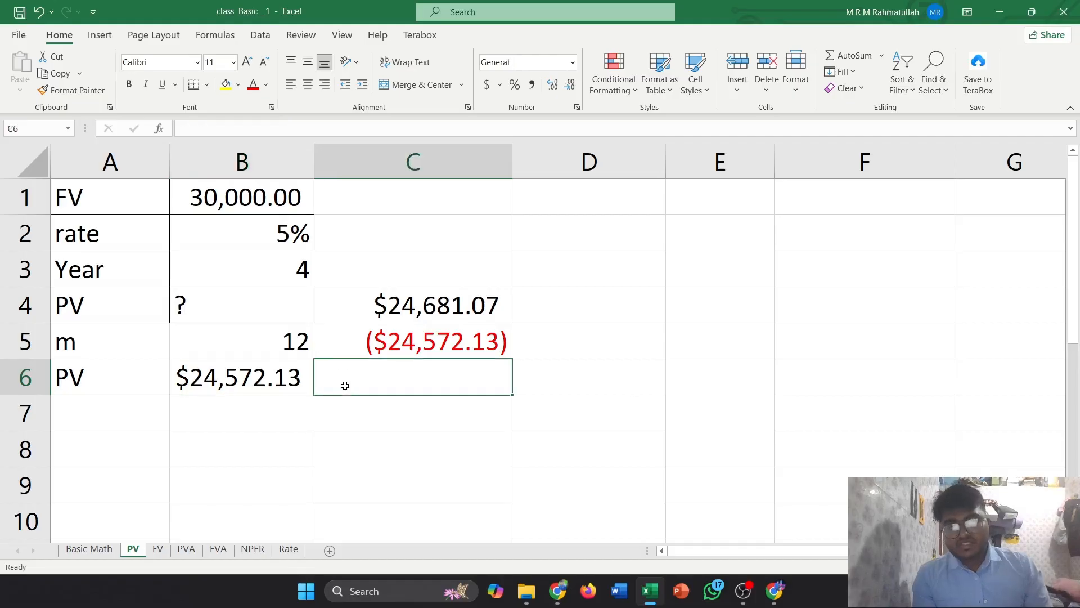
pyautogui.click(273, 382)
pyautogui.click(366, 383)
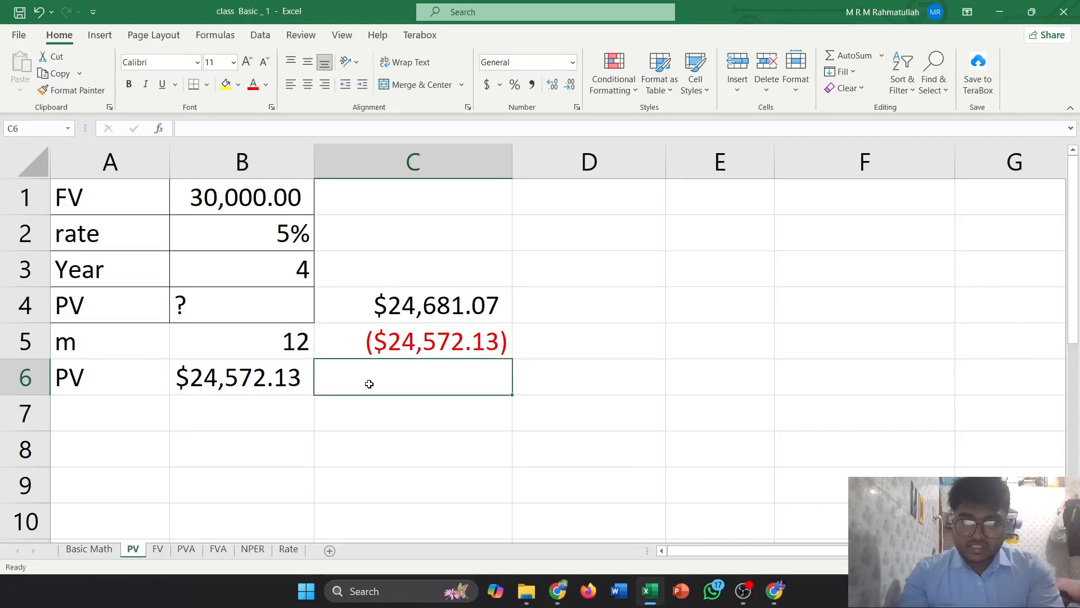
pyautogui.write('=pv')
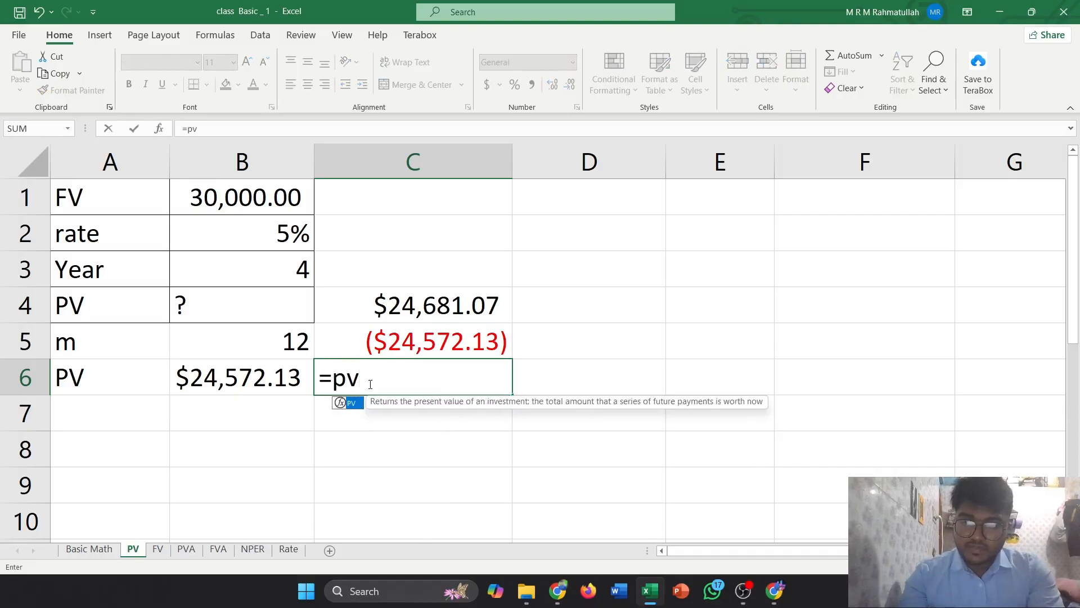
pyautogui.press('Tab')
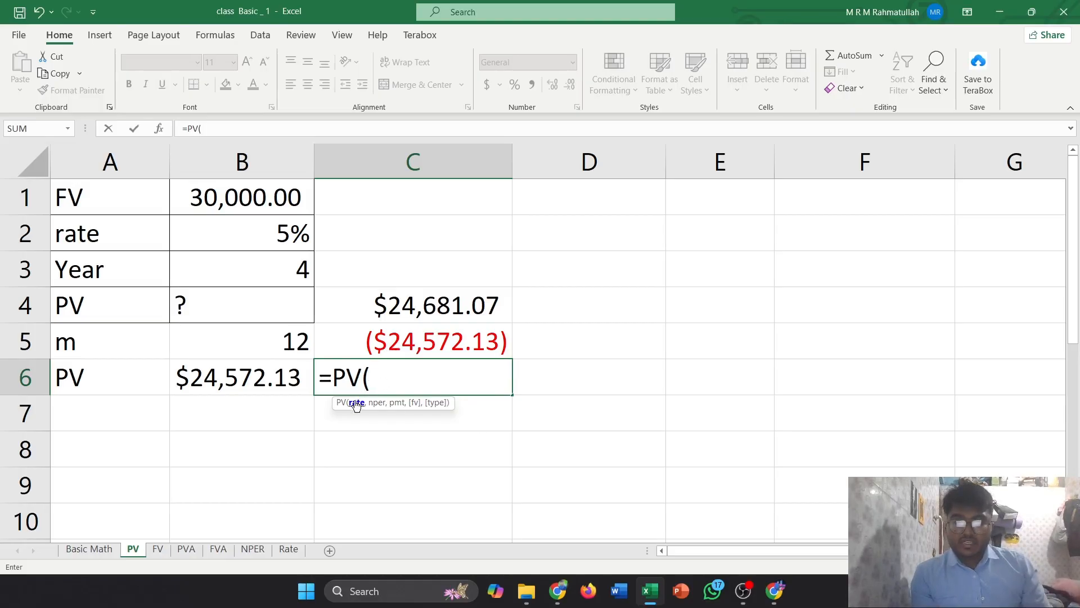
pyautogui.press('BackSpace')
pyautogui.press('BackSpace')
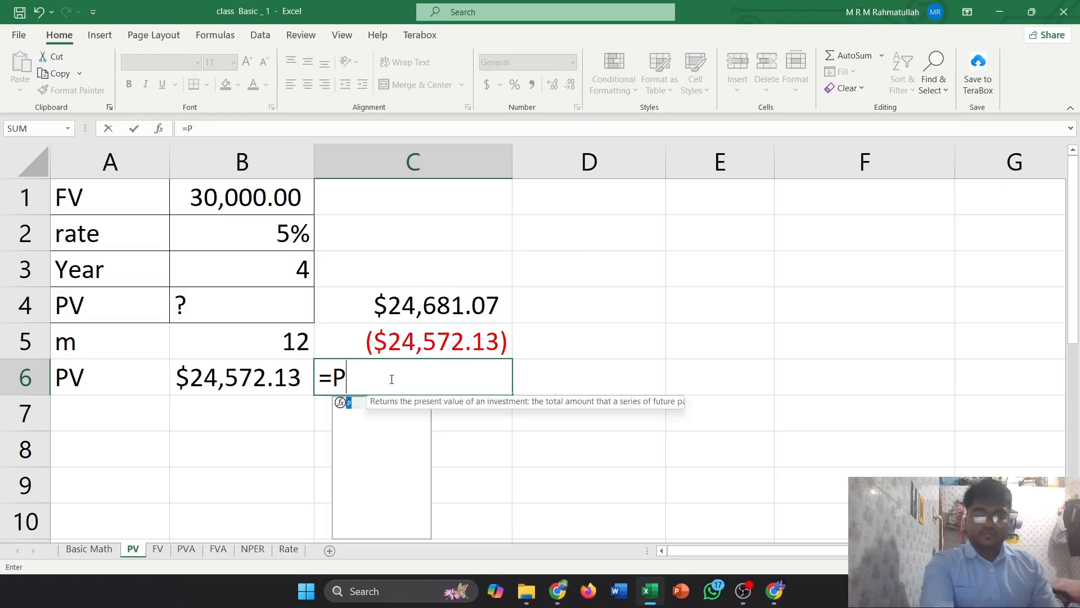
pyautogui.press('Escape')
# Open B6's =PV(B2/B5,B3*B5,0,-B1) formula in the formula bar to examine its arguments
pyautogui.click(288, 378)
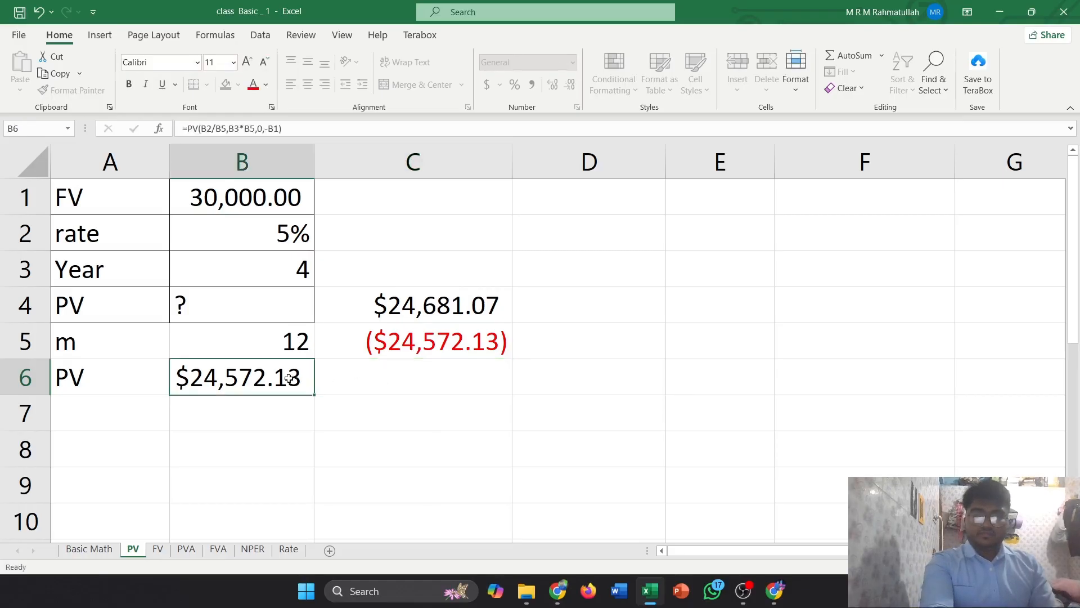
pyautogui.click(331, 134)
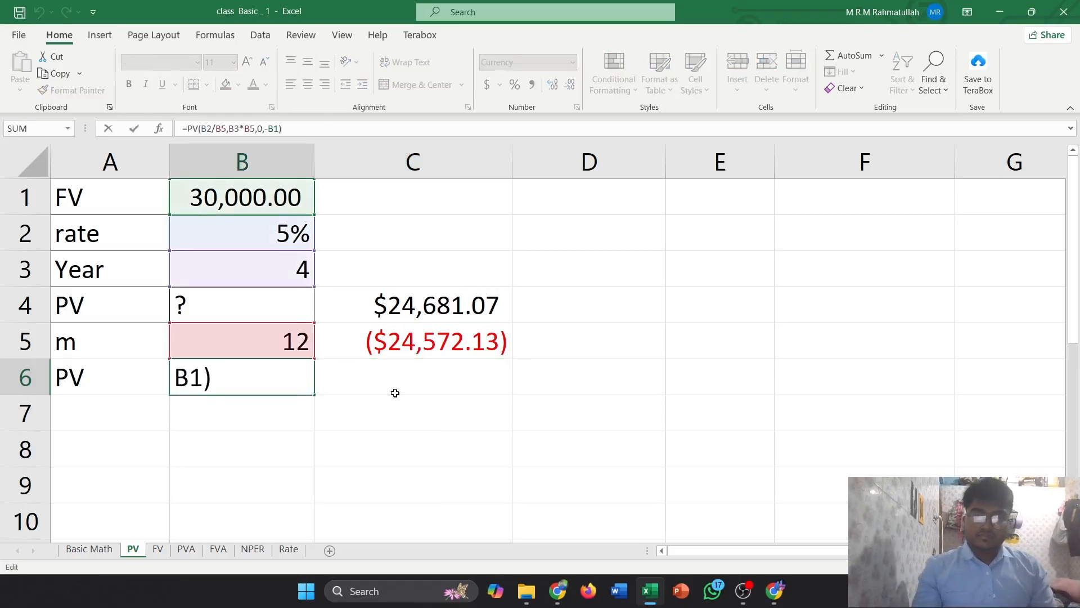
pyautogui.press('Return')
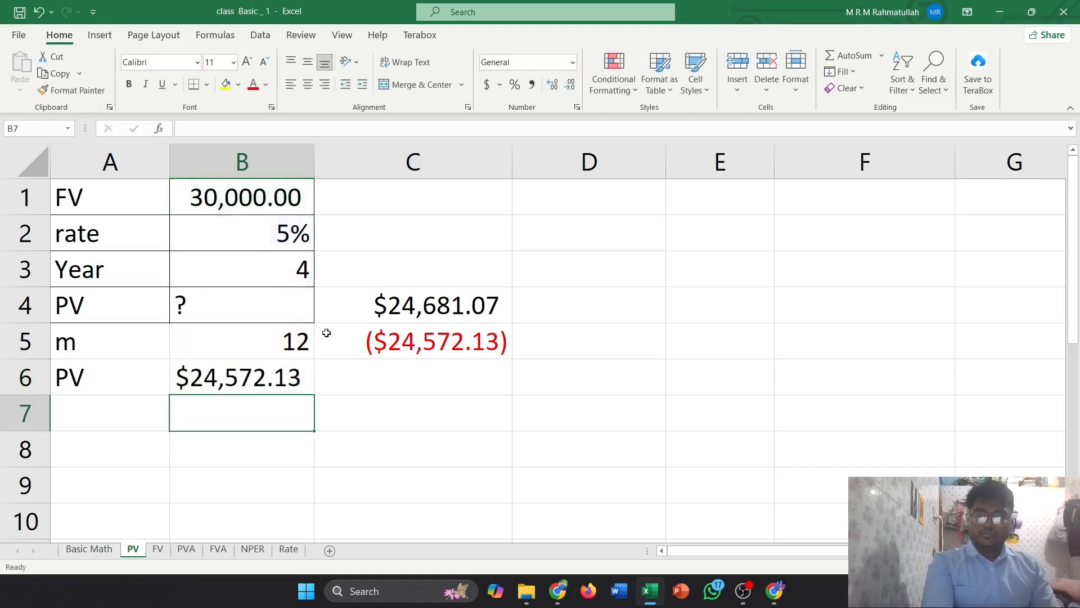
pyautogui.click(311, 376)
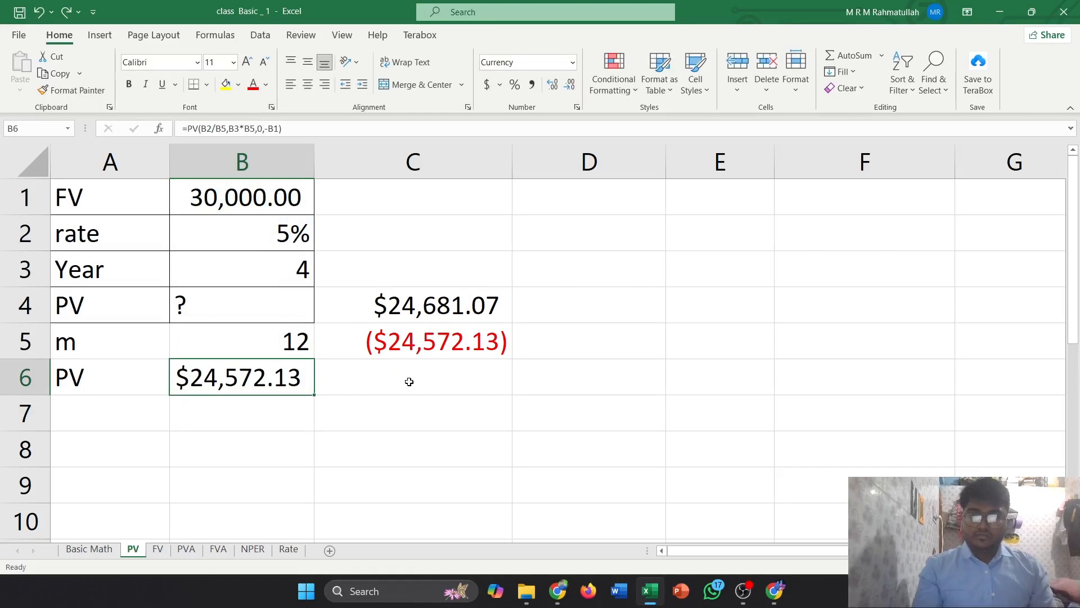
pyautogui.click(407, 381)
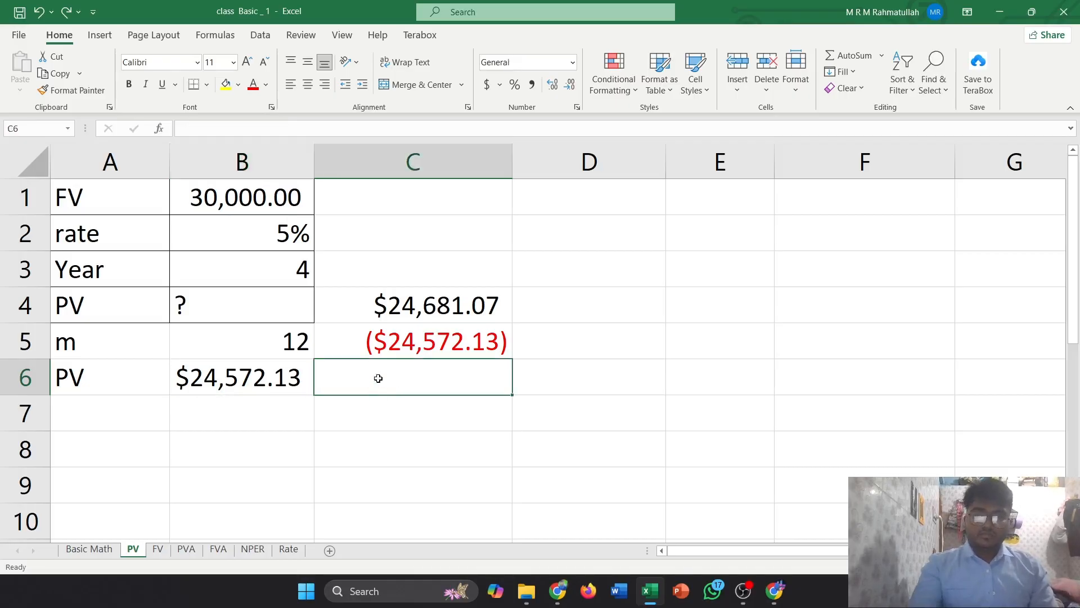
# Enter the present value formula =PV(B2/B5,B3*B5,0,B1,0) in C6 of the PV sheet, selecting the rate, months, years and FV cells
pyautogui.doubleClick(378, 378)
pyautogui.write('=')
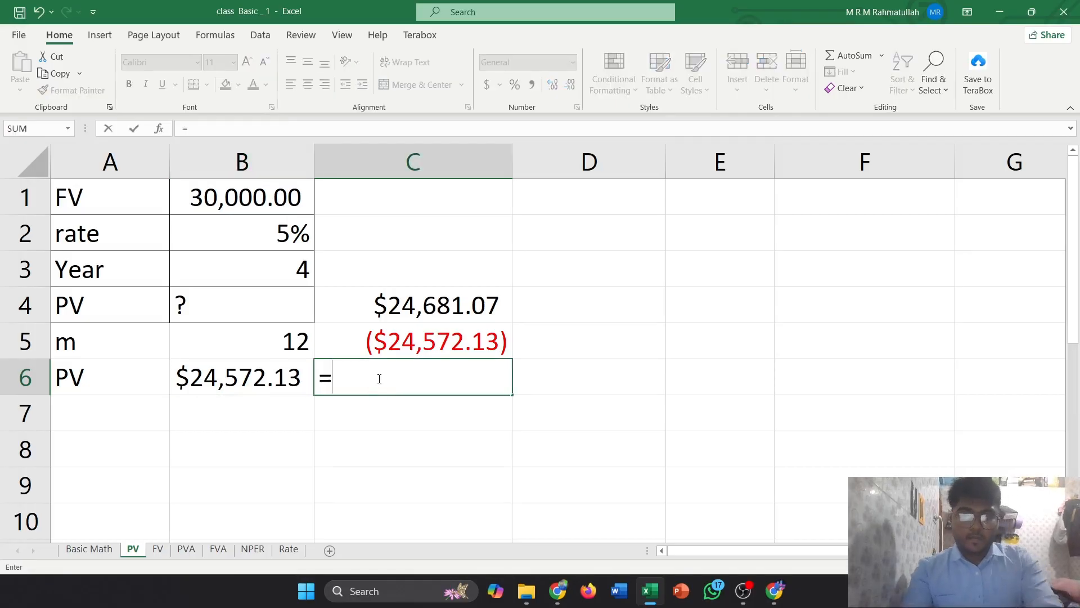
pyautogui.write('pv')
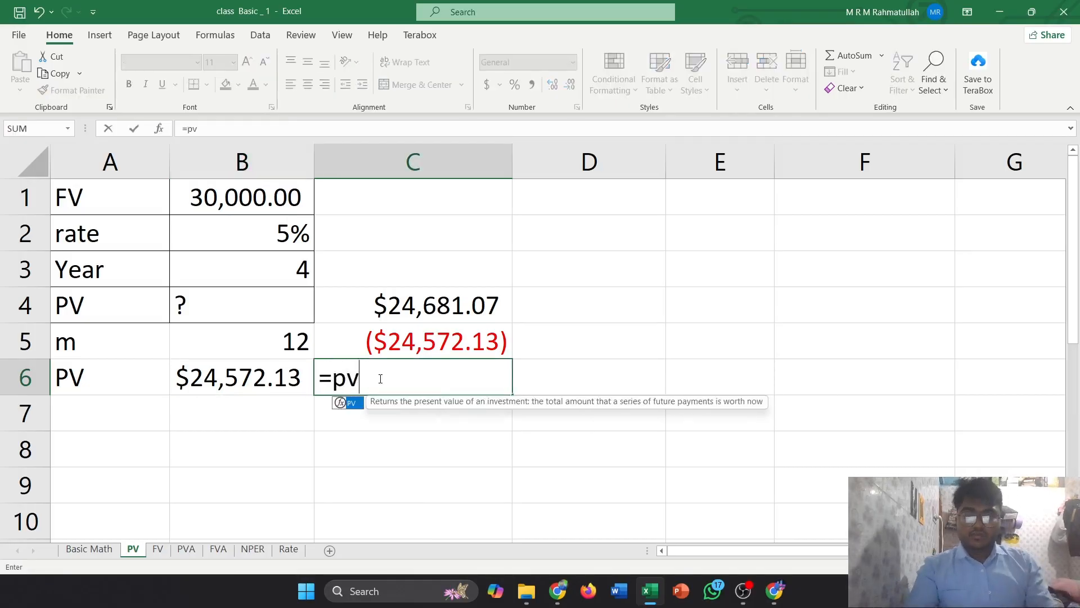
pyautogui.doubleClick(342, 403)
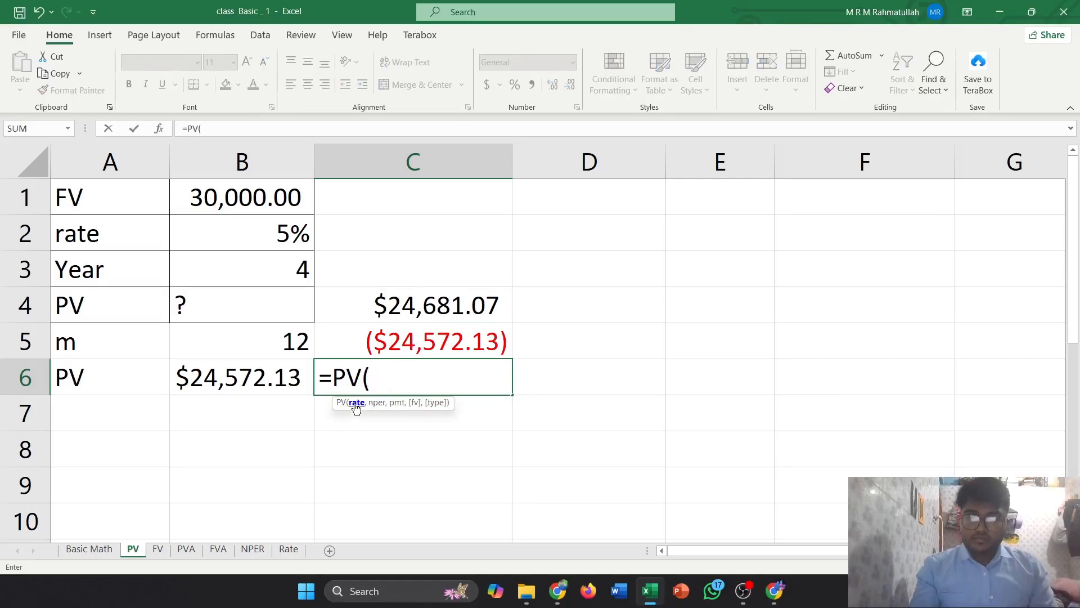
pyautogui.click(281, 239)
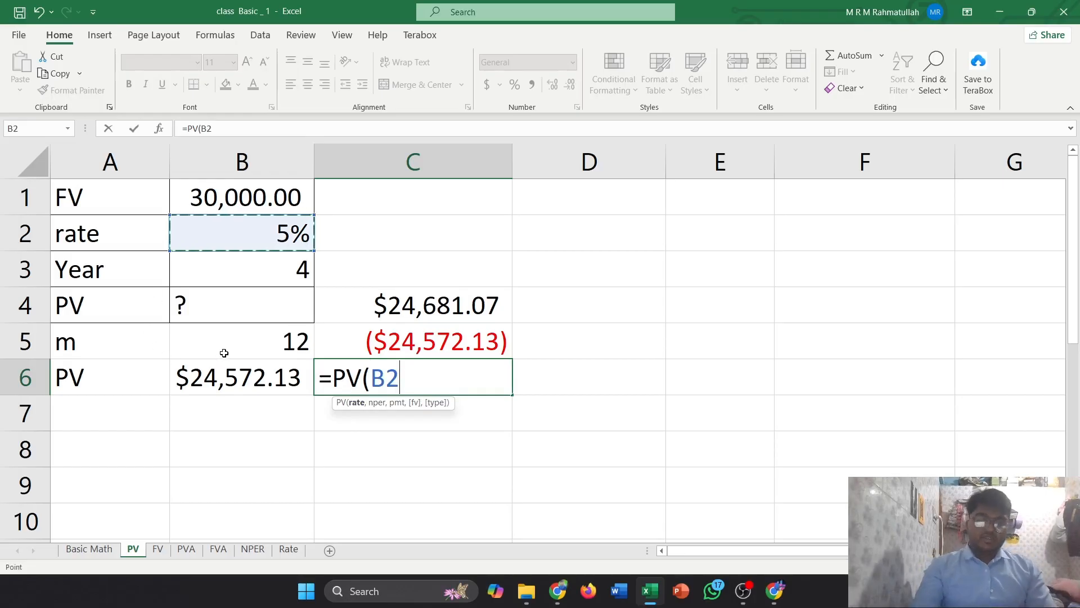
pyautogui.write('/')
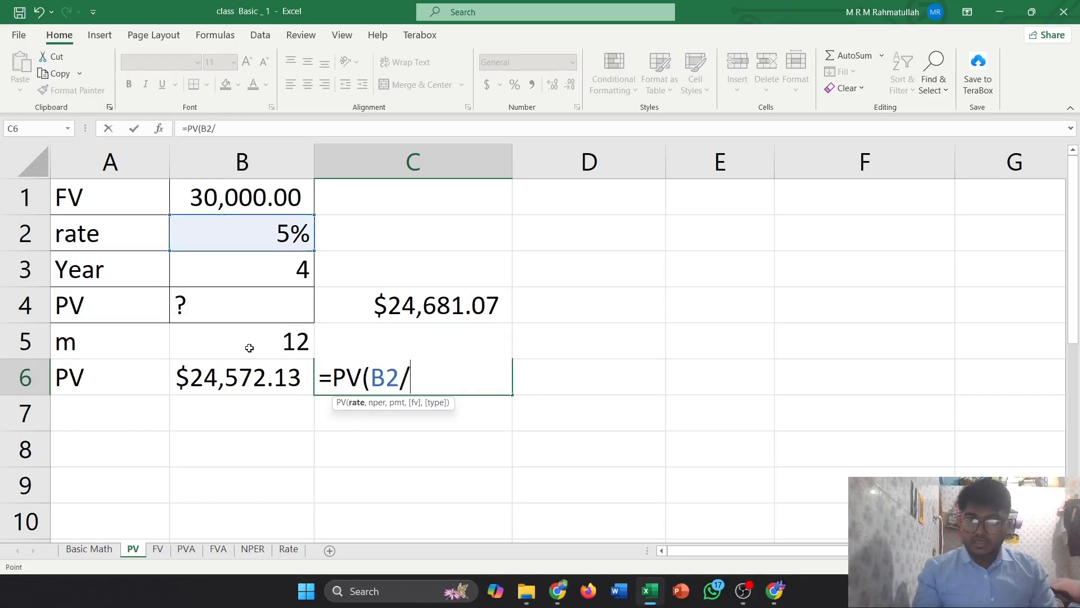
pyautogui.click(249, 348)
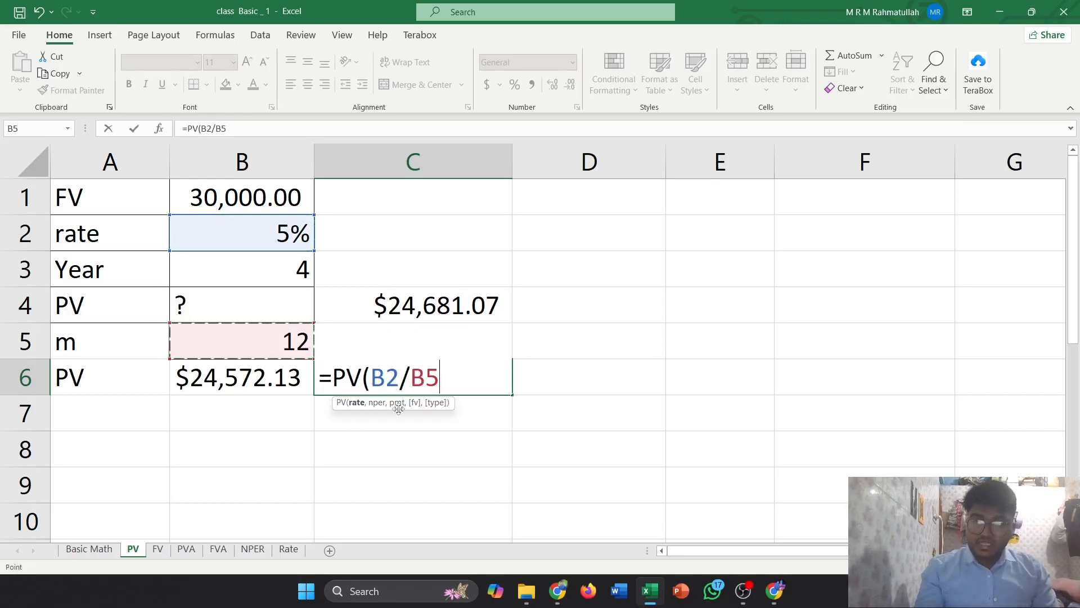
pyautogui.write(',')
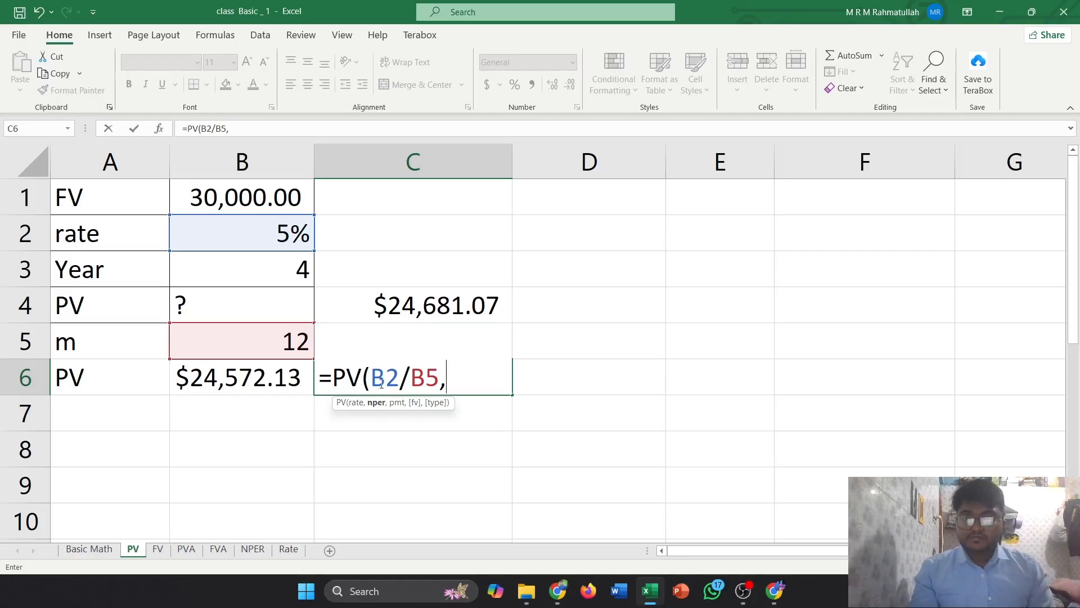
pyautogui.click(285, 272)
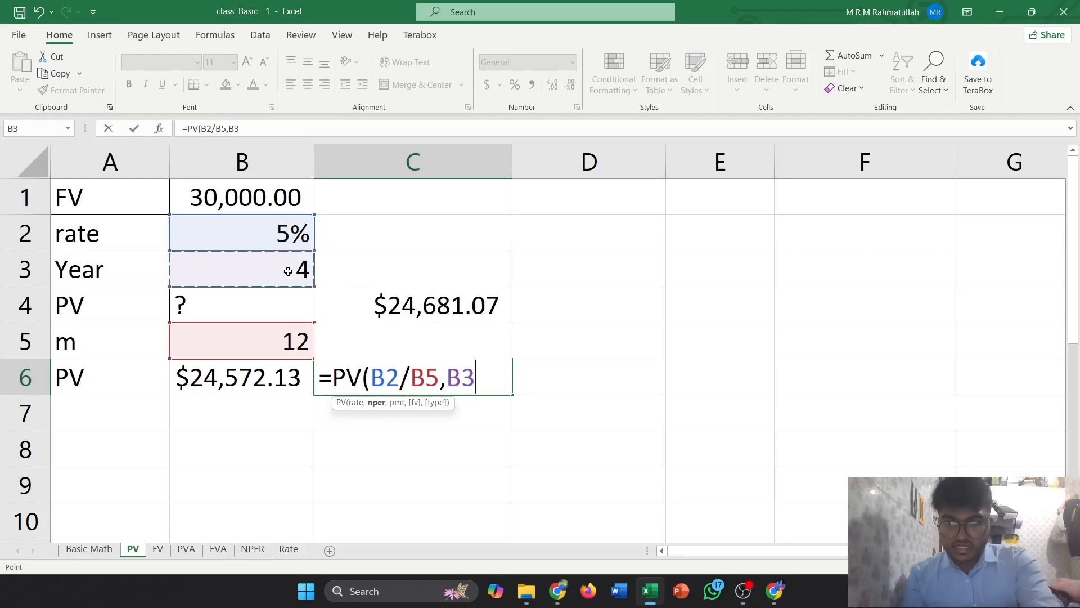
pyautogui.write('*')
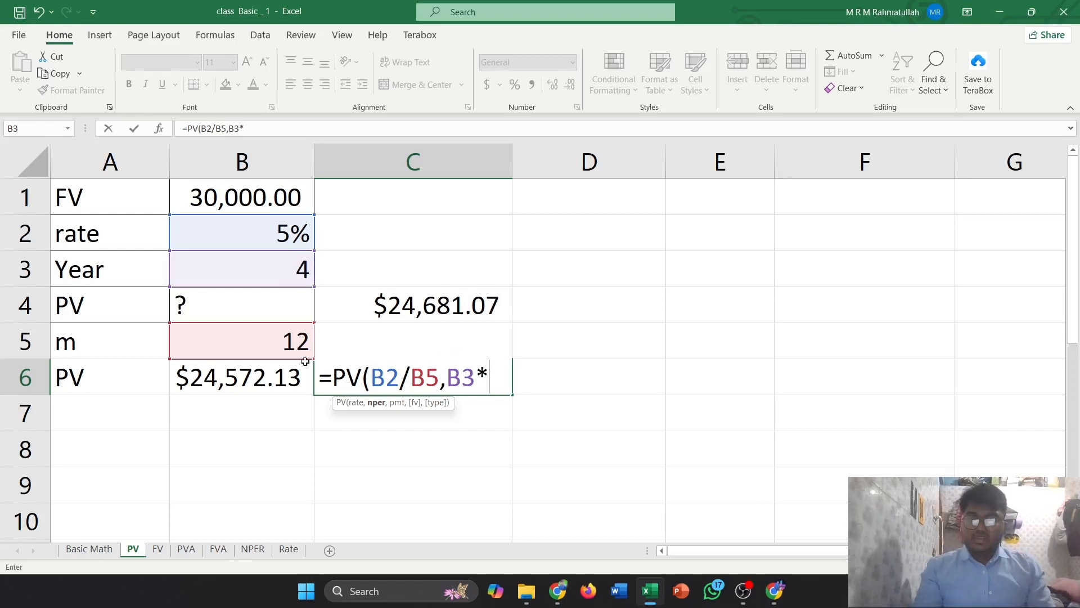
pyautogui.click(287, 347)
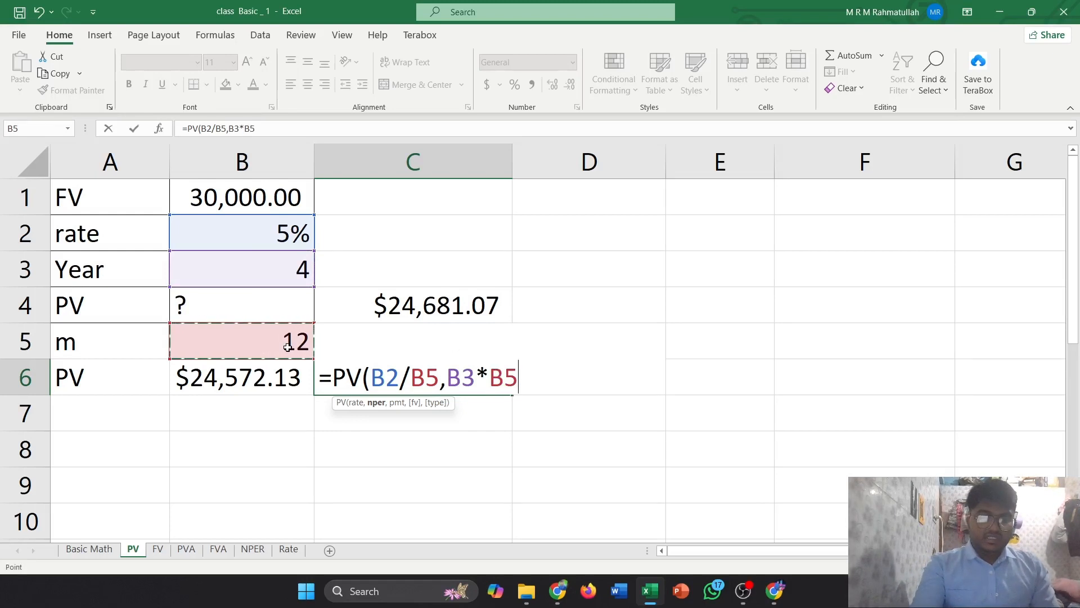
pyautogui.write(',')
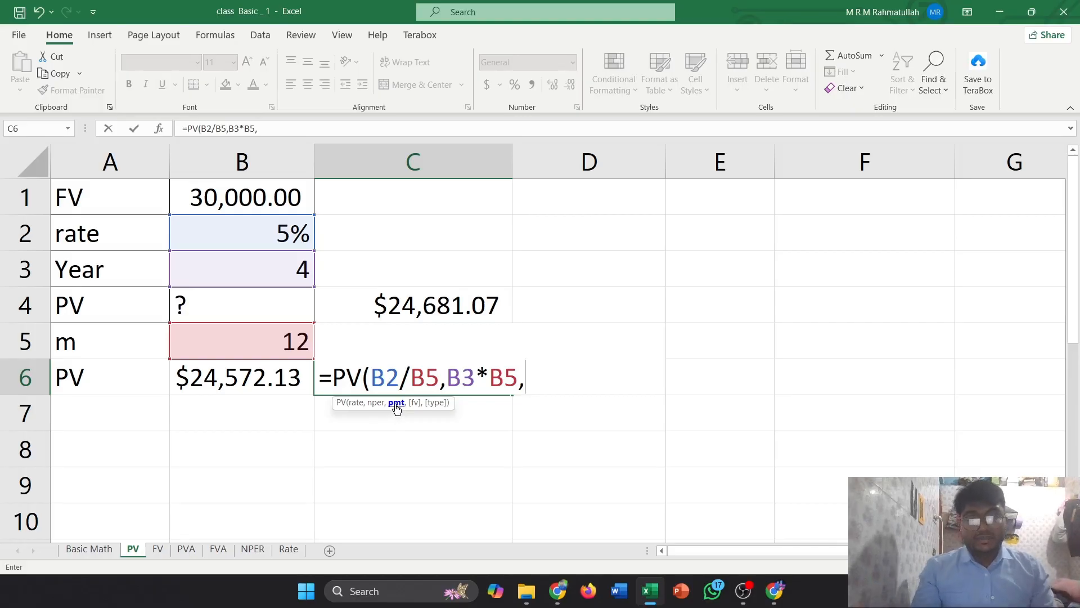
pyautogui.write('0')
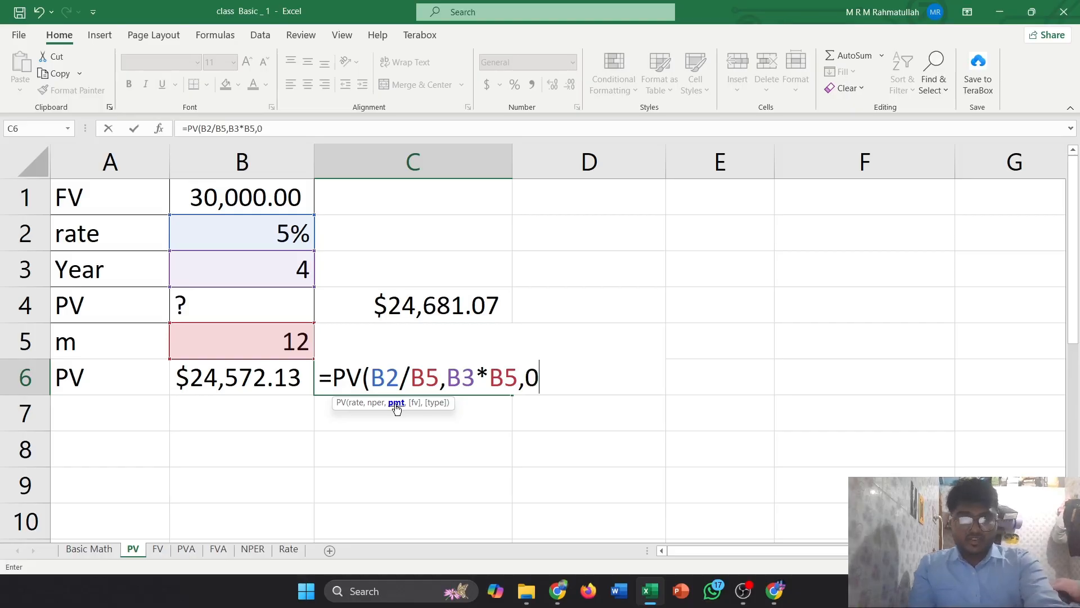
pyautogui.write(',')
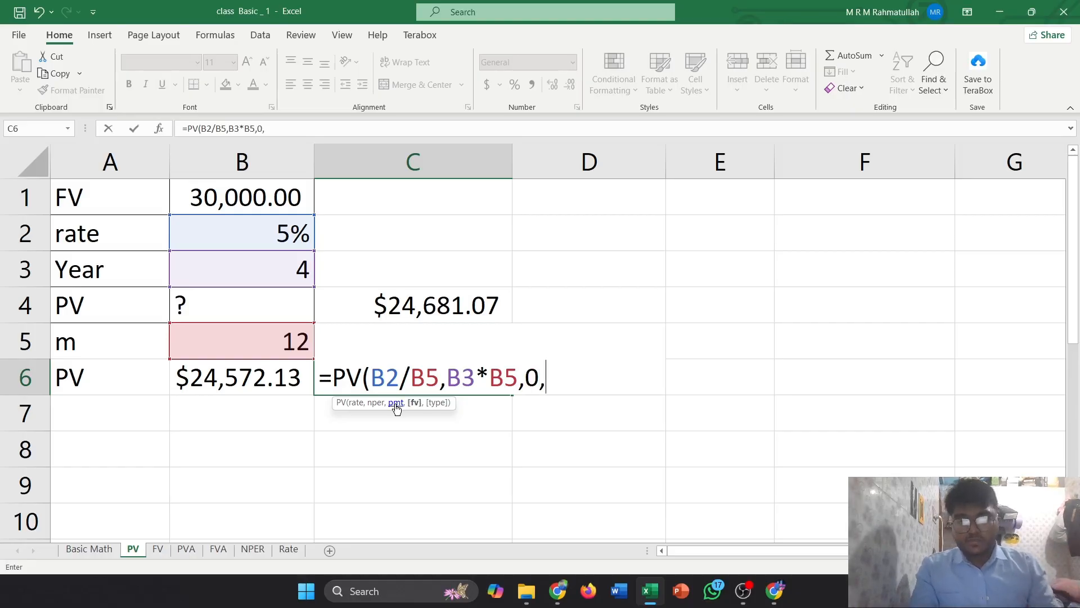
pyautogui.click(273, 203)
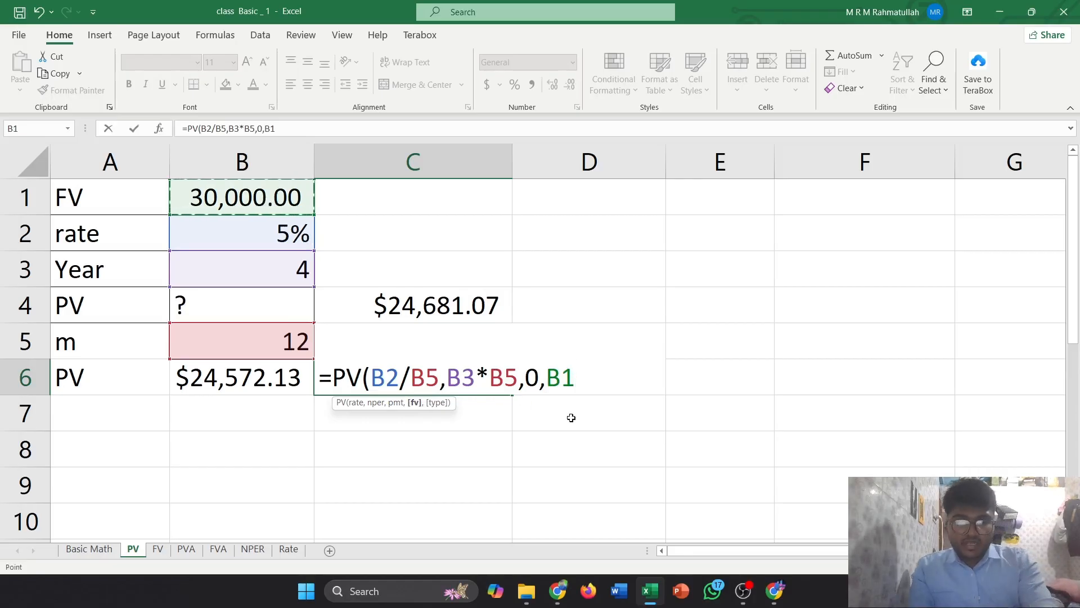
pyautogui.write(',')
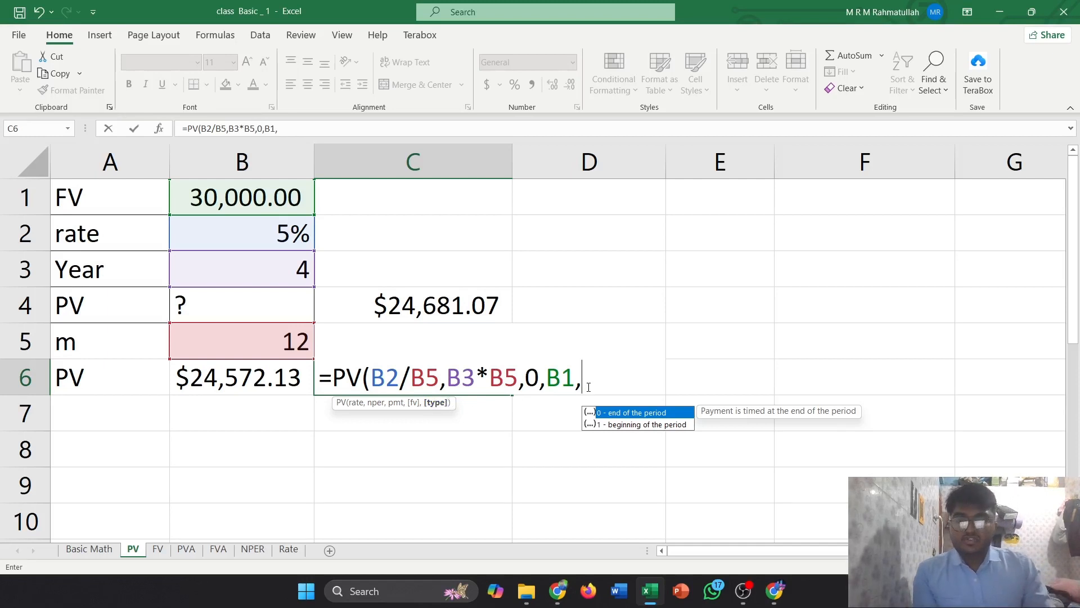
pyautogui.write('0')
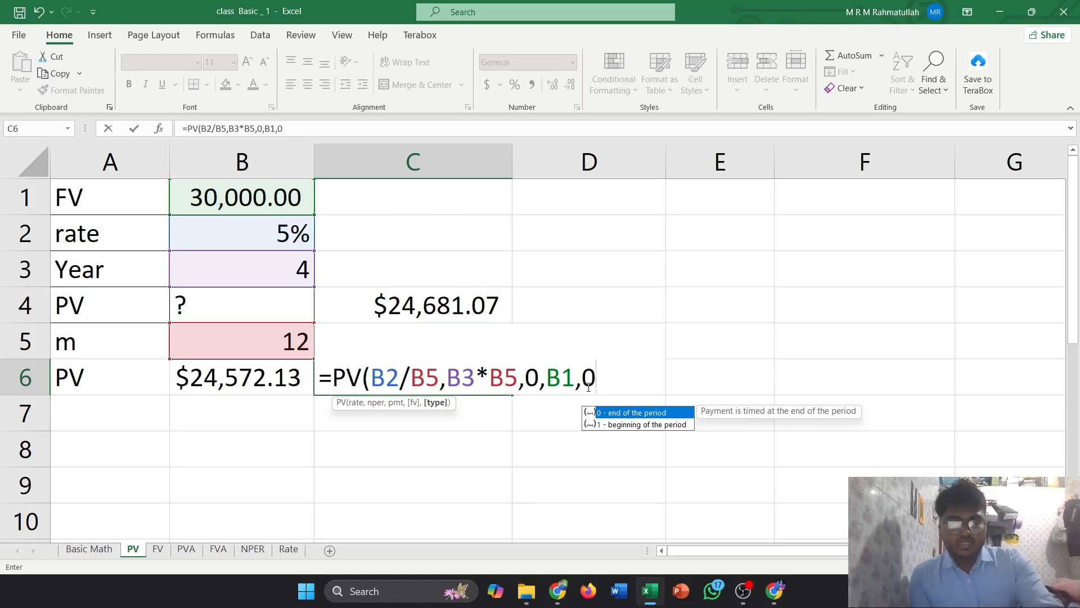
pyautogui.write(')')
pyautogui.press('Return')
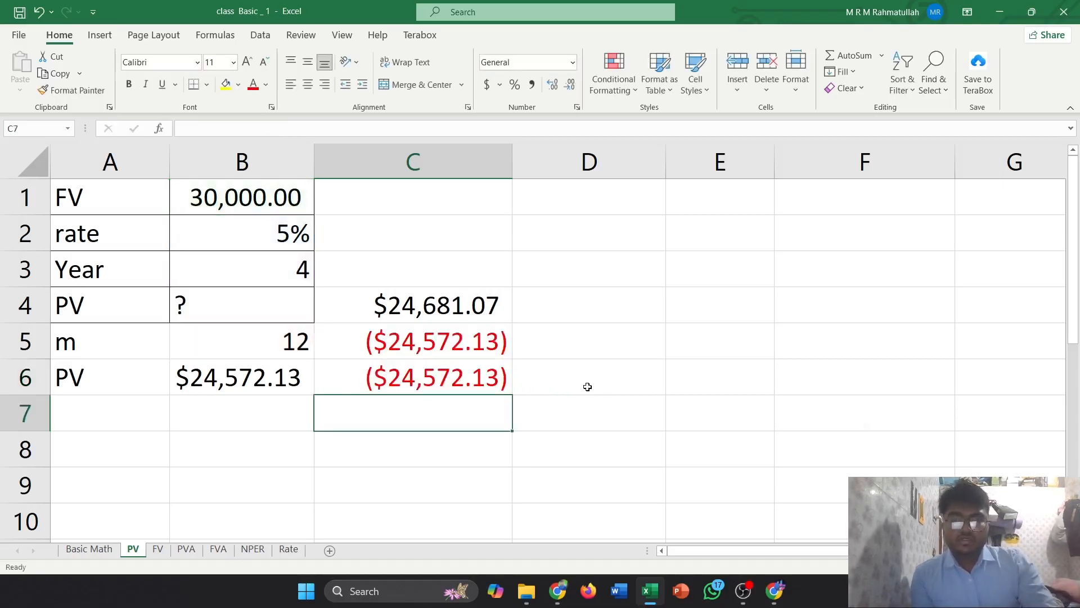
# Compare the PV formulas in C4 and C6 on the PV sheet
pyautogui.click(483, 378)
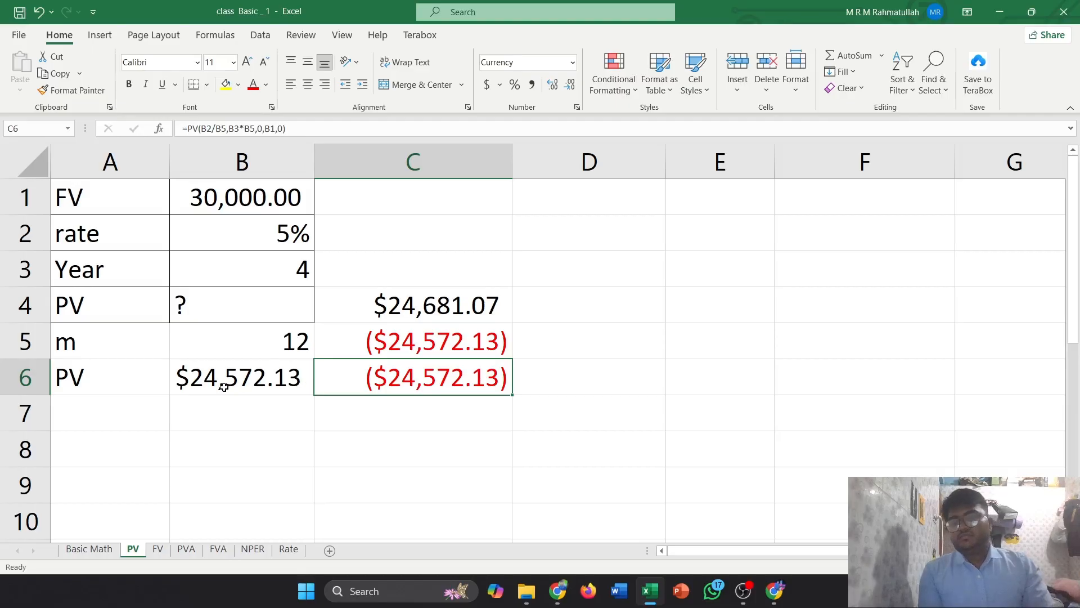
pyautogui.click(418, 319)
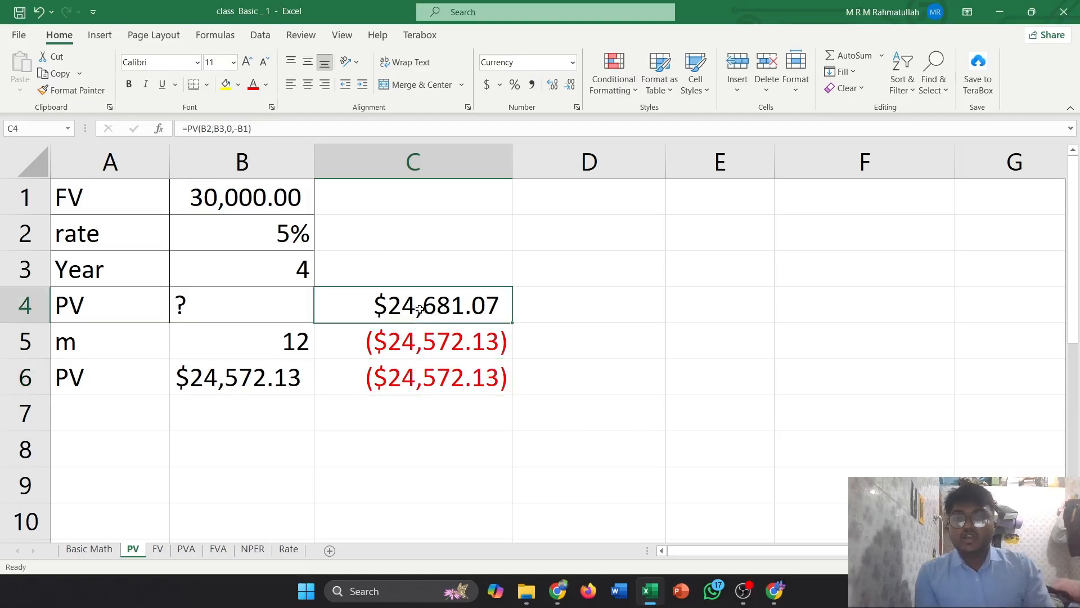
pyautogui.click(423, 383)
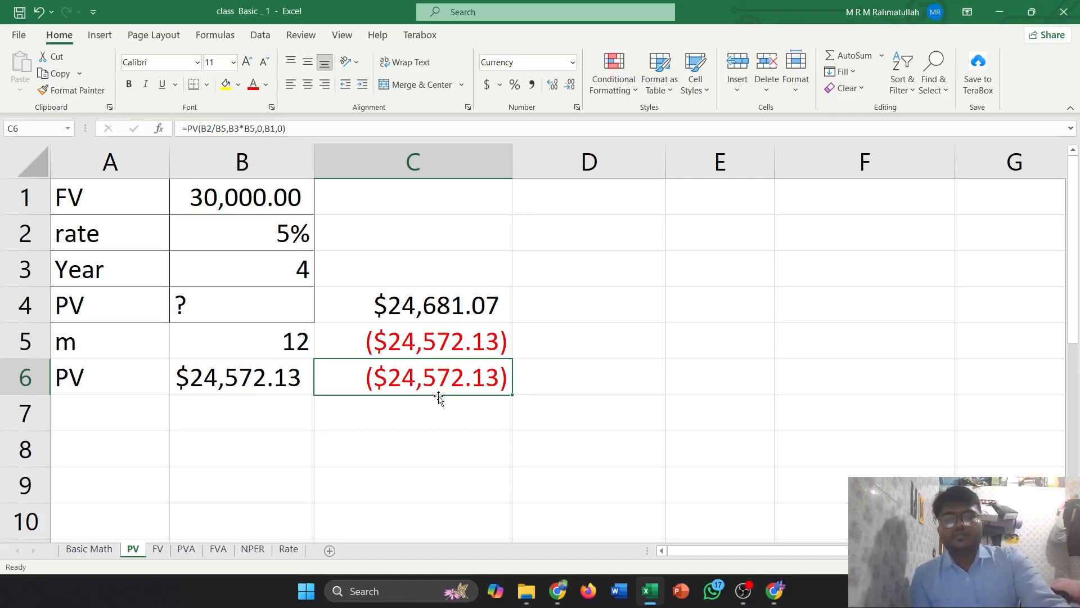
# Switch to the FV sheet and enter =FV(B2,B3,0,B1,0) in C6, selecting the rate, year and PV cells
pyautogui.click(157, 549)
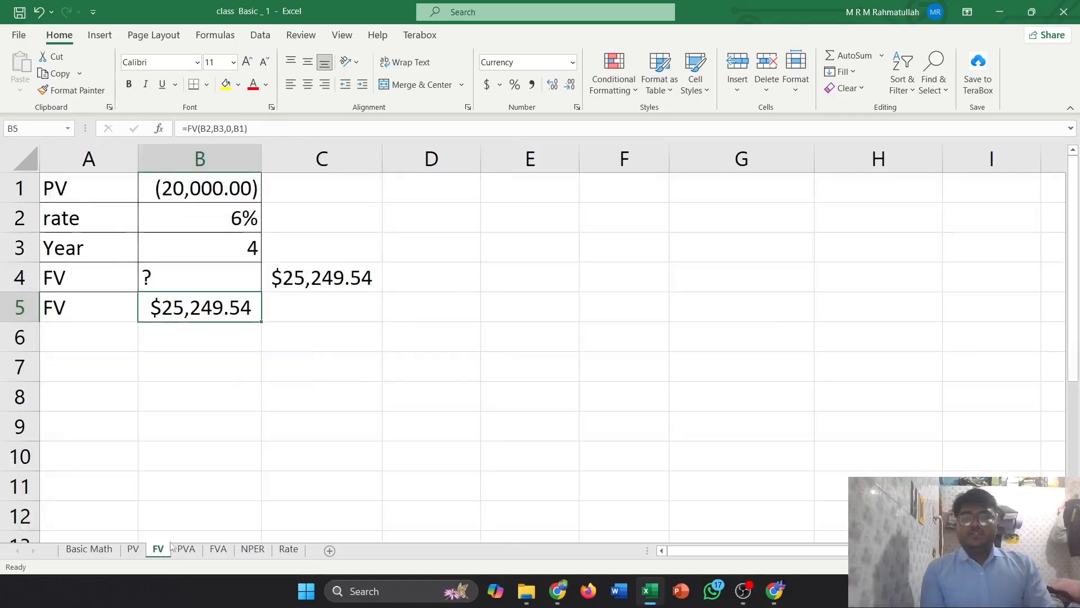
pyautogui.click(336, 297)
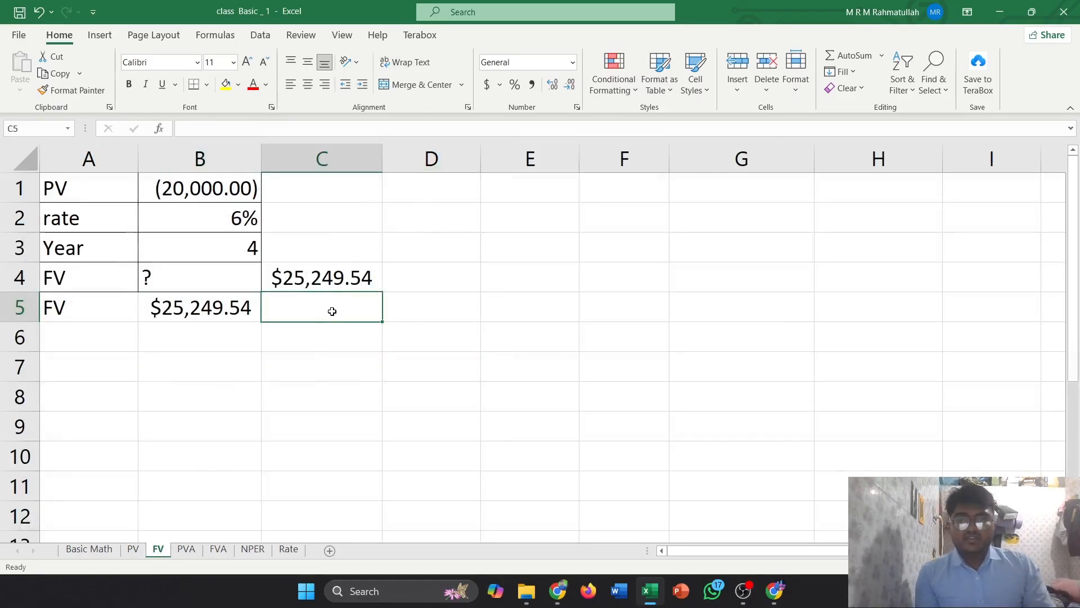
pyautogui.click(291, 346)
pyautogui.write('=')
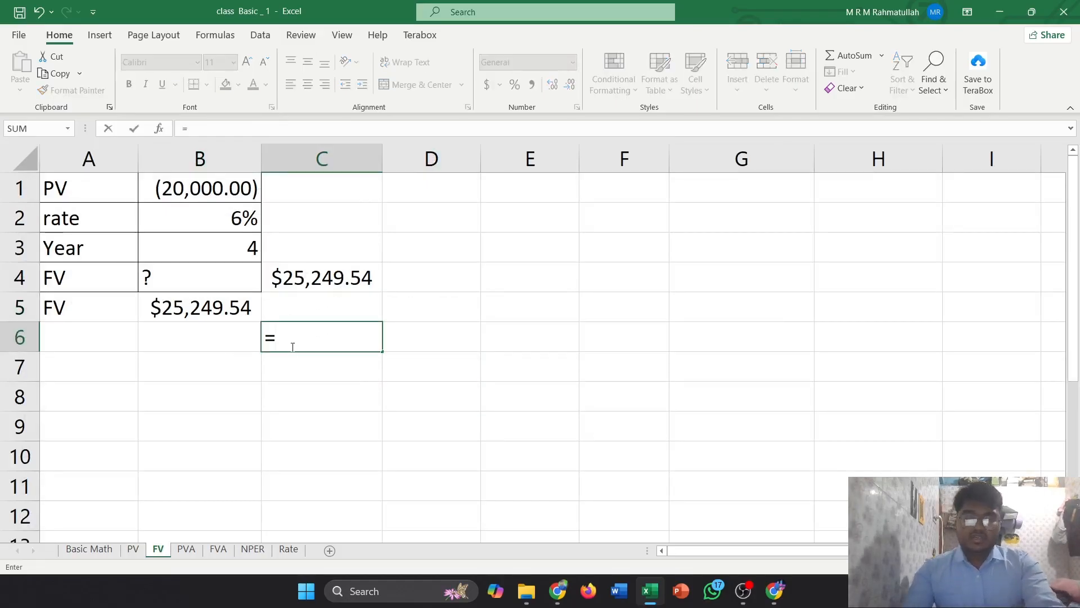
pyautogui.write('fv')
pyautogui.press('Tab')
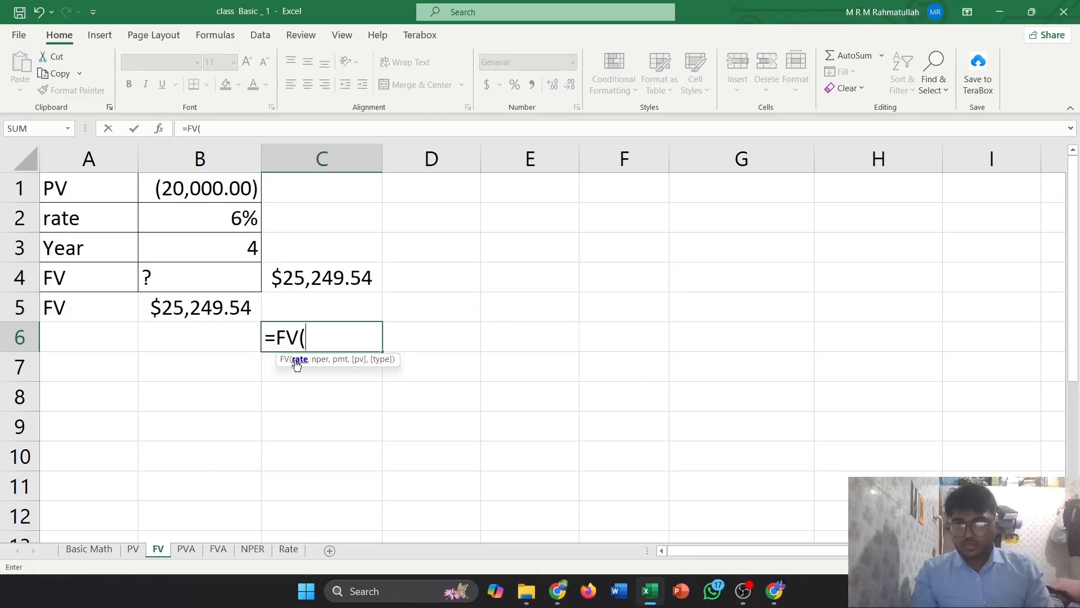
pyautogui.click(227, 223)
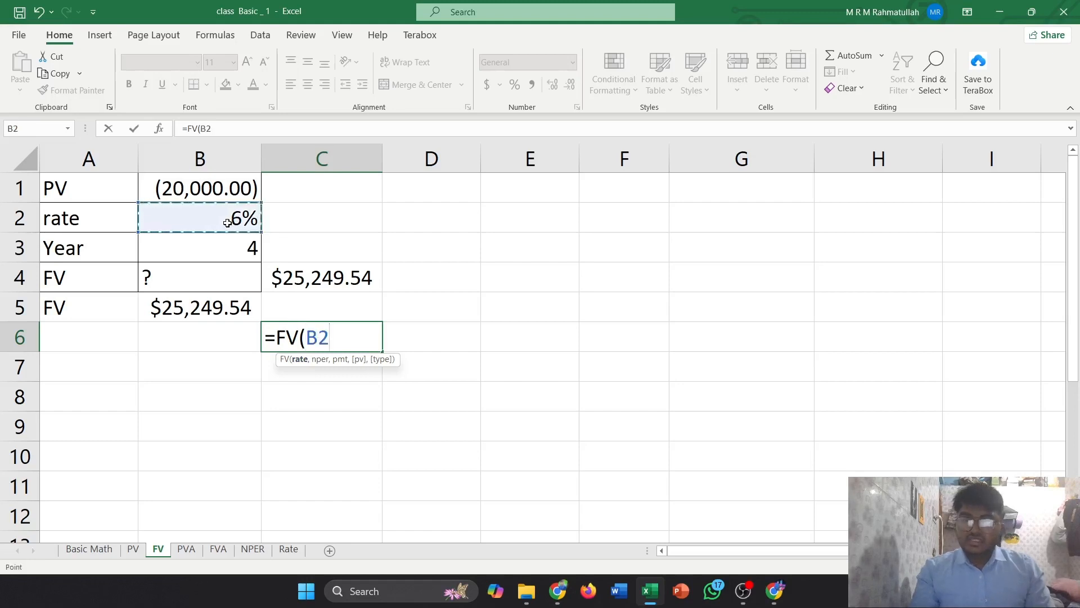
pyautogui.write(',')
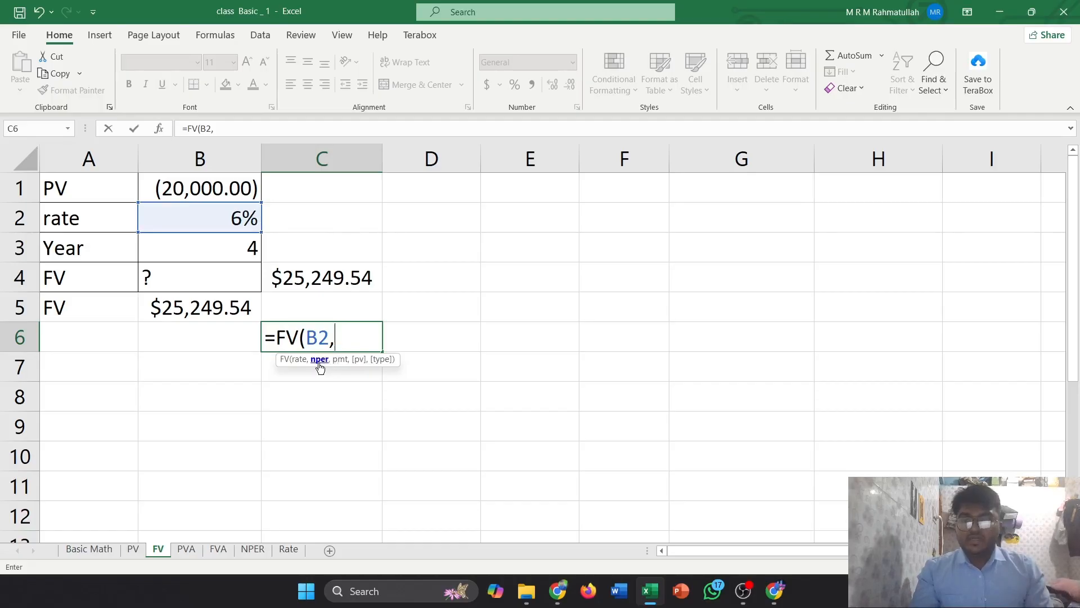
pyautogui.click(168, 253)
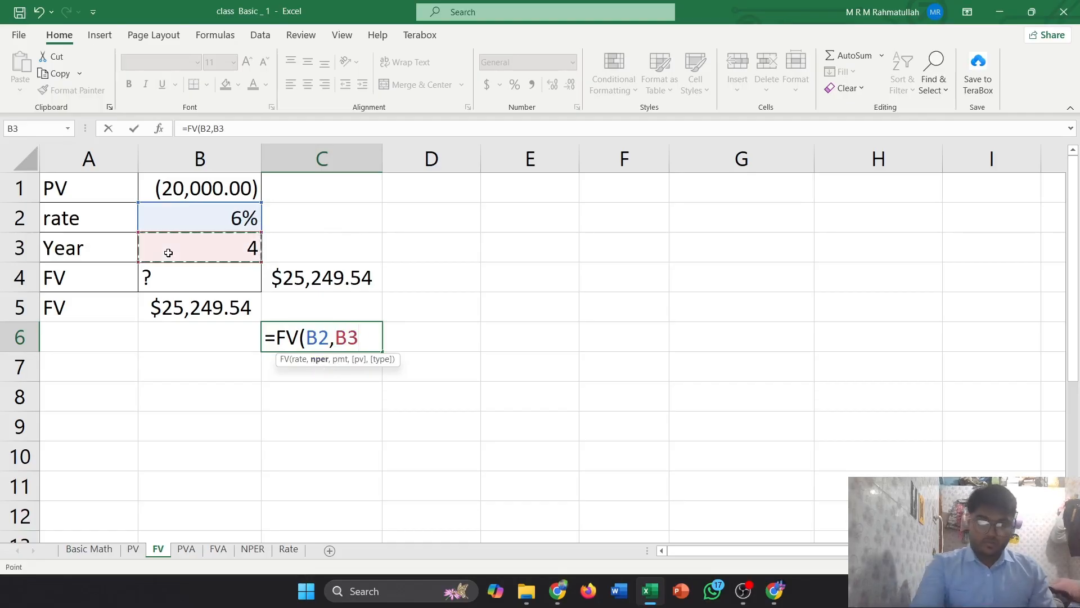
pyautogui.write(',')
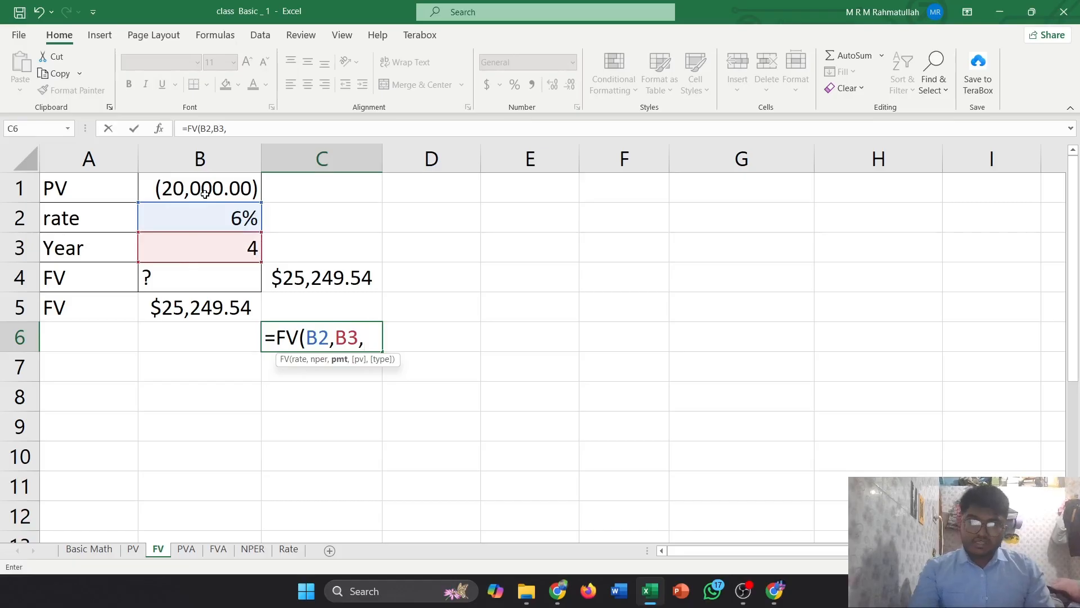
pyautogui.write('0,')
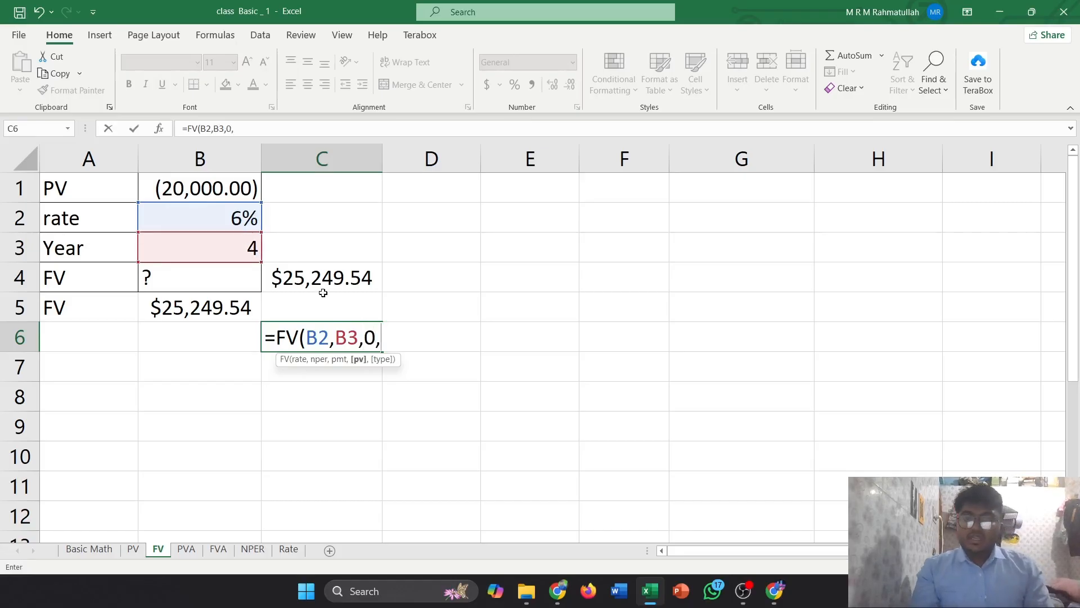
pyautogui.click(221, 187)
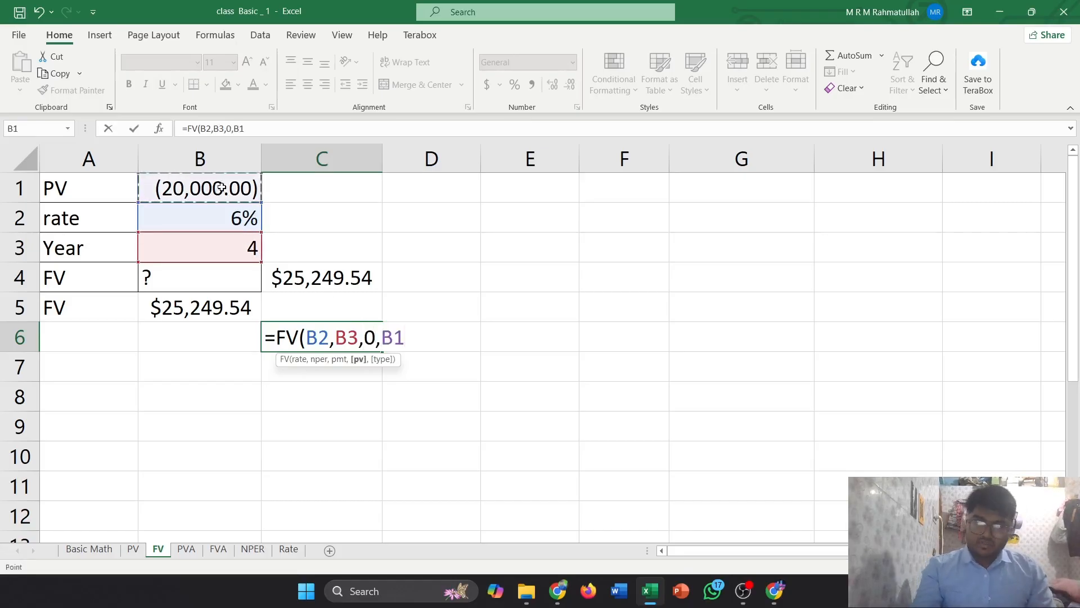
pyautogui.write(', ')
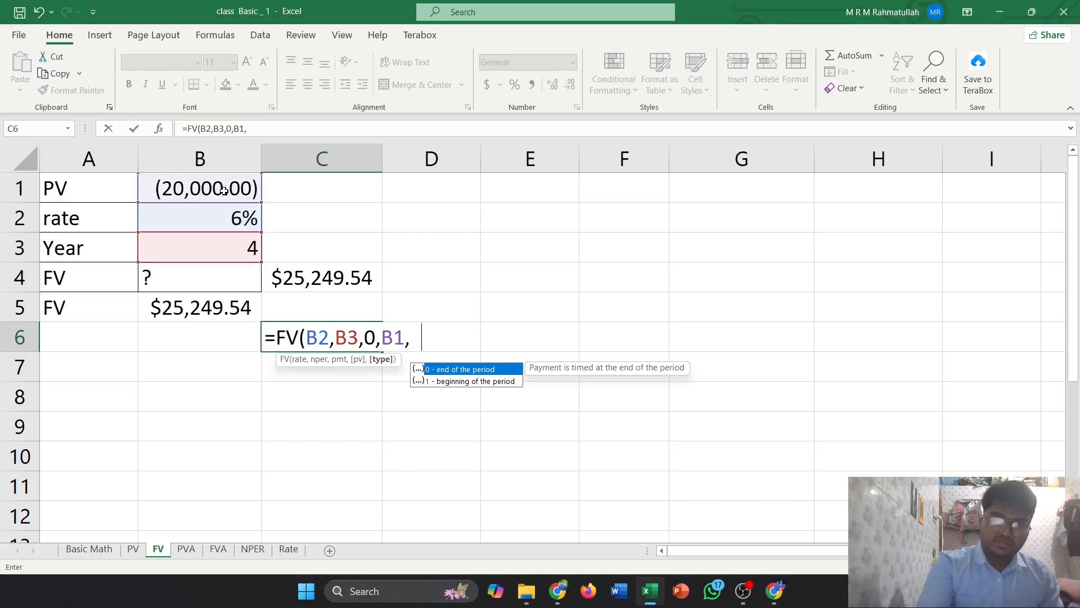
pyautogui.write('0)')
pyautogui.press('Return')
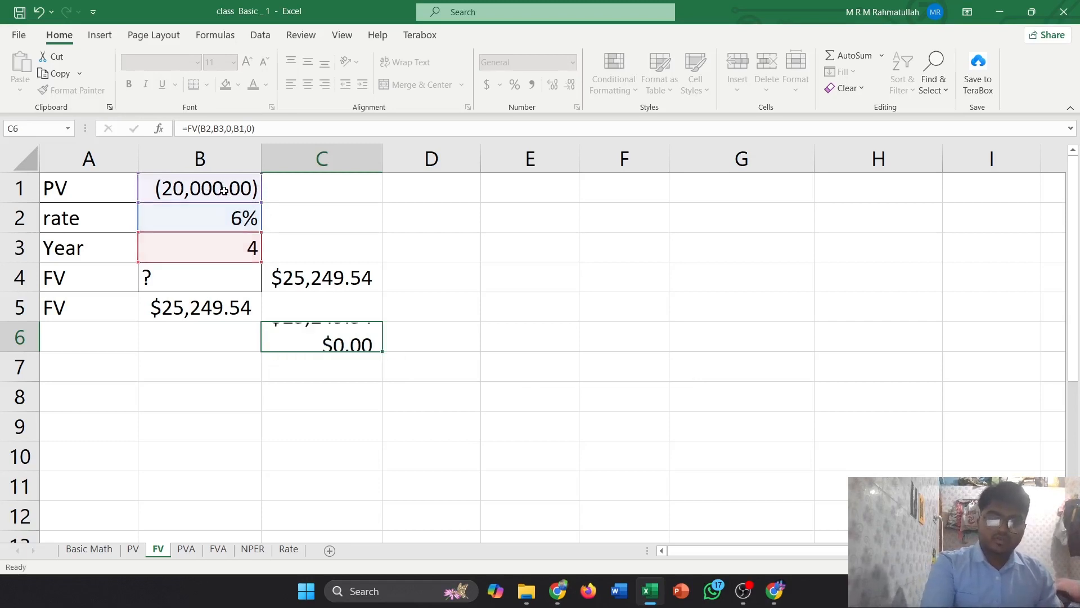
pyautogui.click(310, 338)
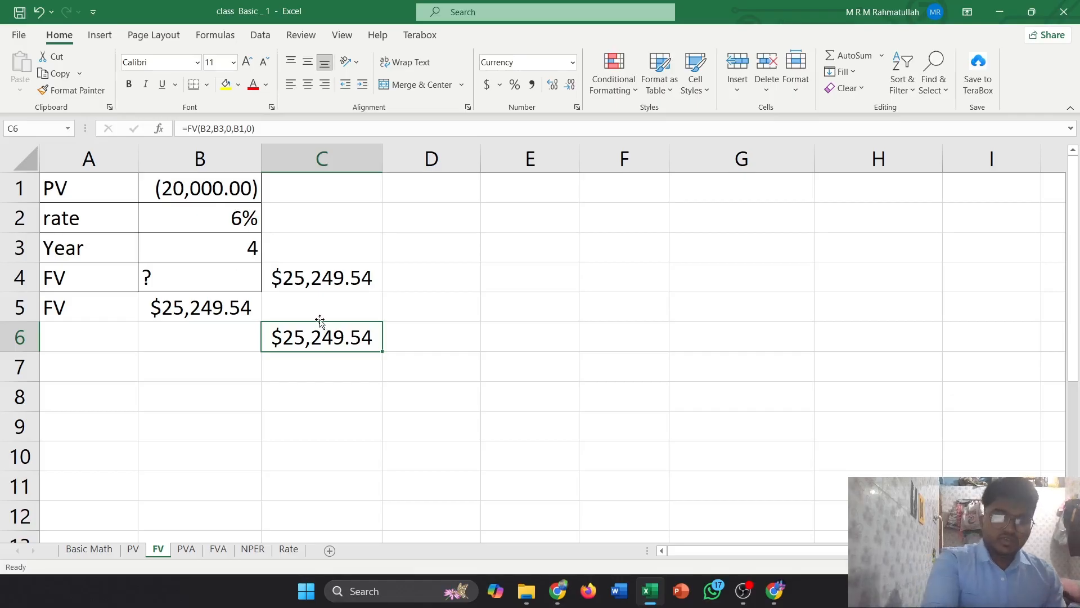
# Switch to the PVA sheet and inspect the present value of annuity formula in B6
pyautogui.click(187, 548)
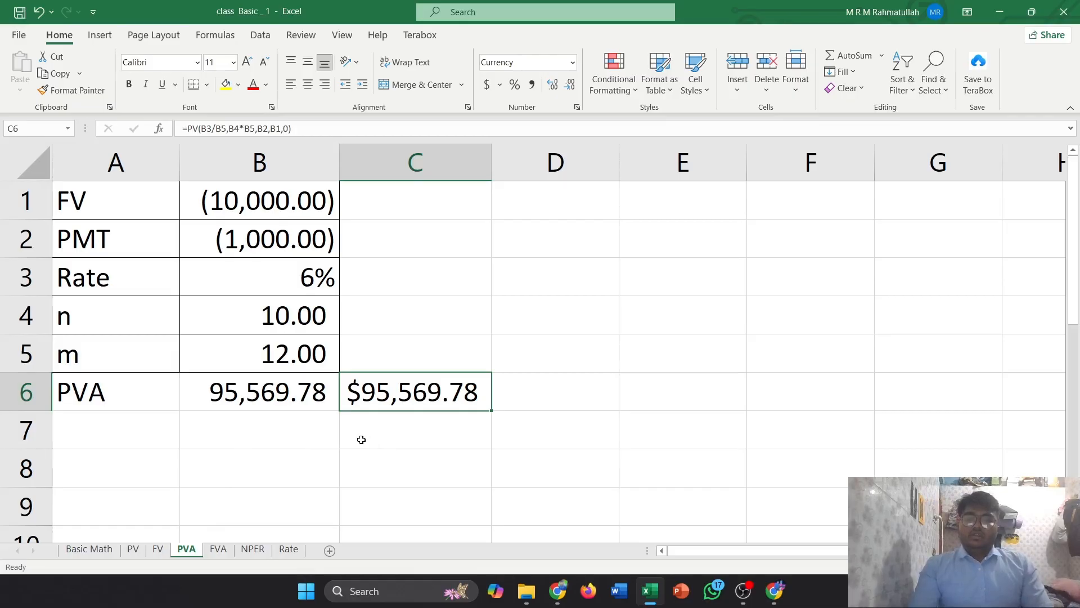
pyautogui.click(273, 385)
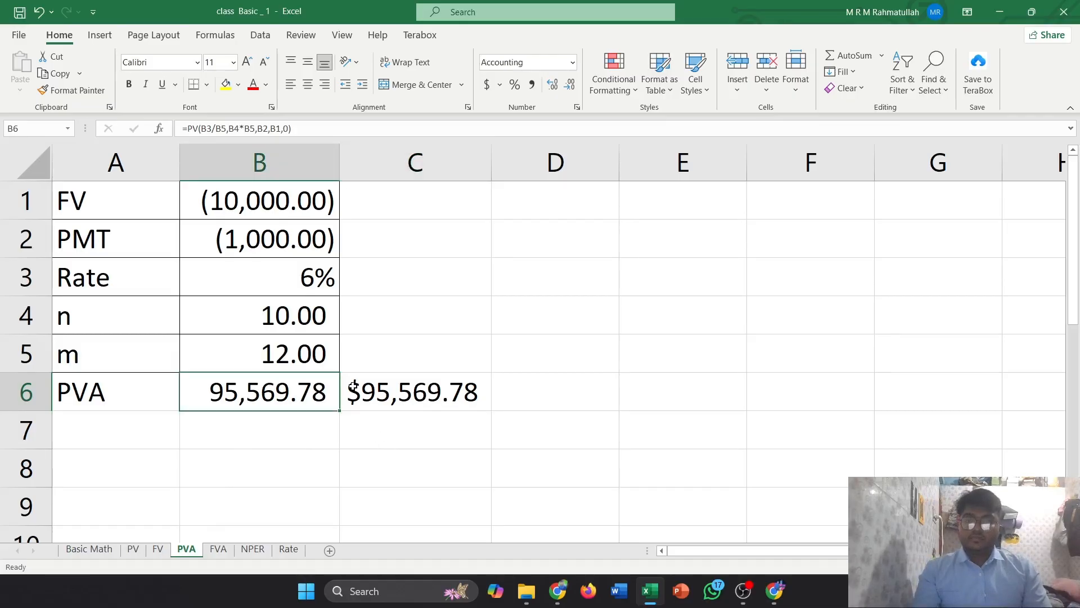
# Compare the present value of annuity results in B6 and C6 on the PVA sheet
pyautogui.click(353, 387)
pyautogui.click(291, 384)
pyautogui.click(369, 390)
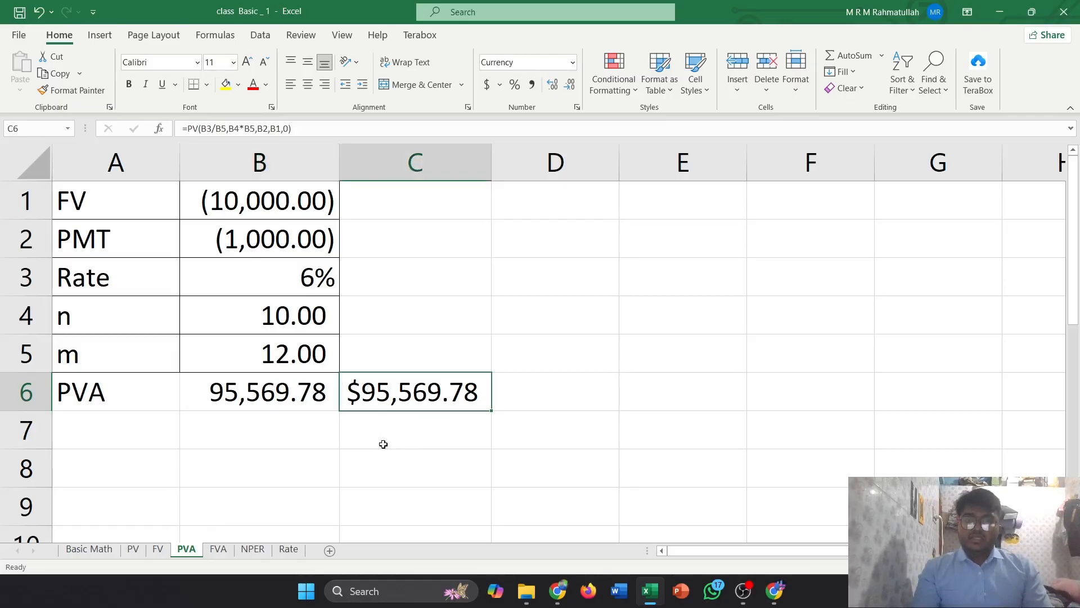
# Enter =PV(B3/B5,B4*B5,B2,B1,0) in C8 of the PVA sheet, selecting the rate, m, n, PMT and FV cells
pyautogui.click(400, 470)
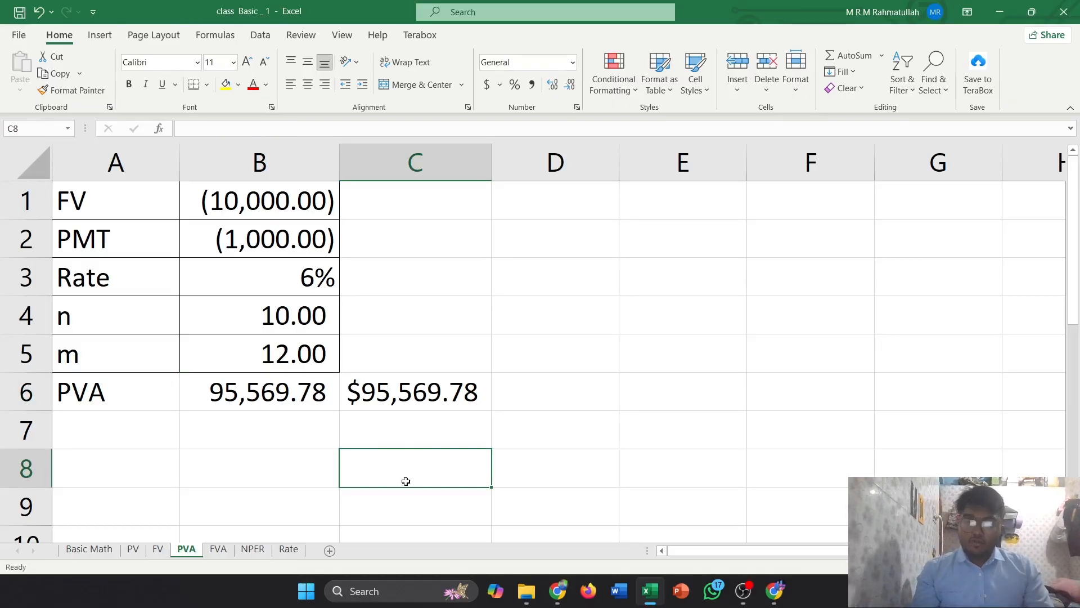
pyautogui.doubleClick(405, 481)
pyautogui.write('=')
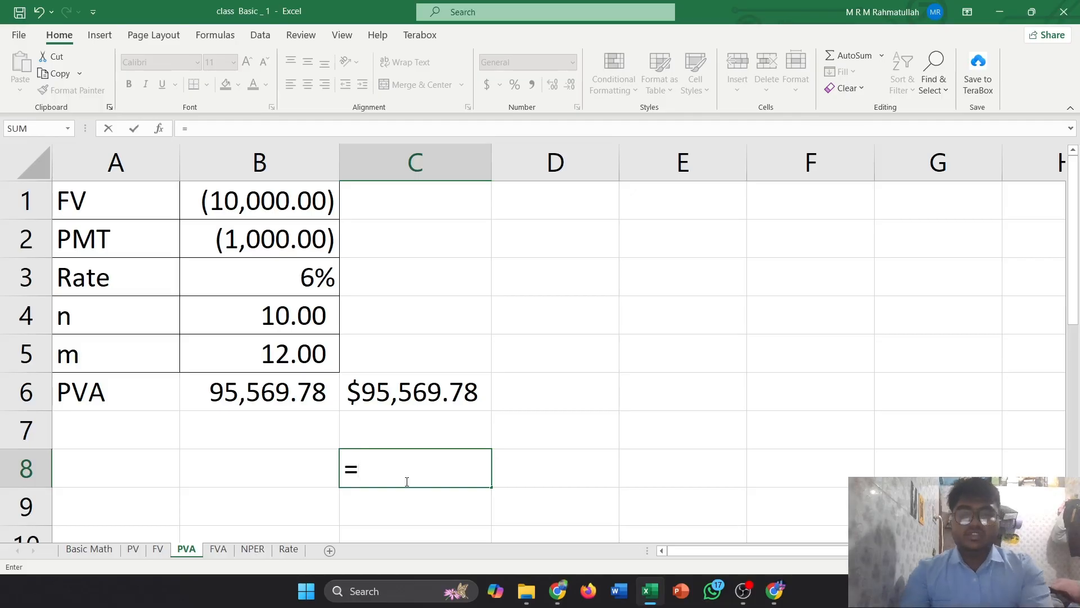
pyautogui.write('pv')
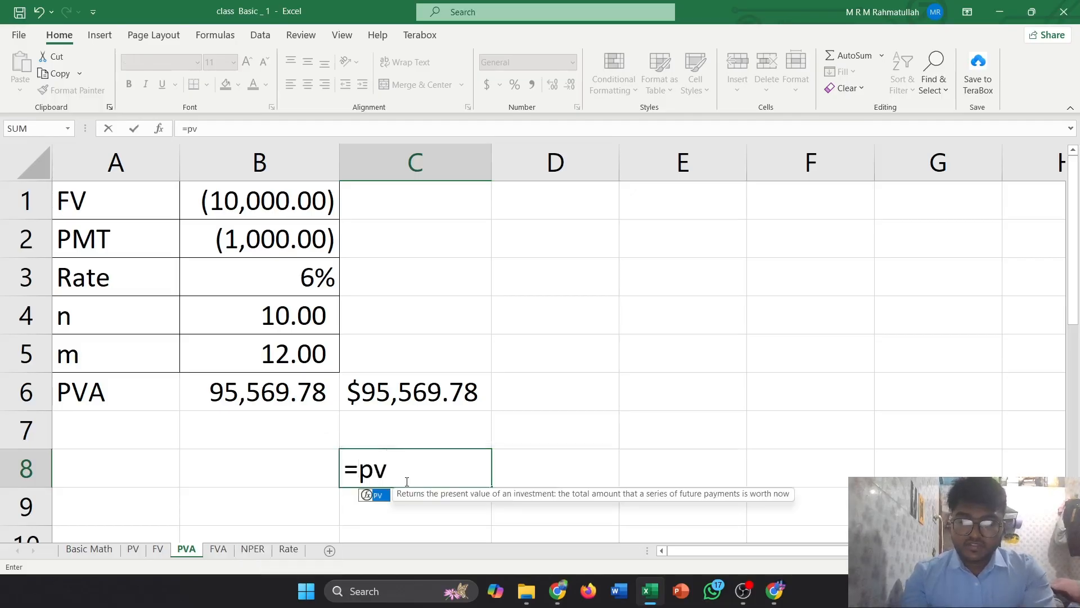
pyautogui.press('Tab')
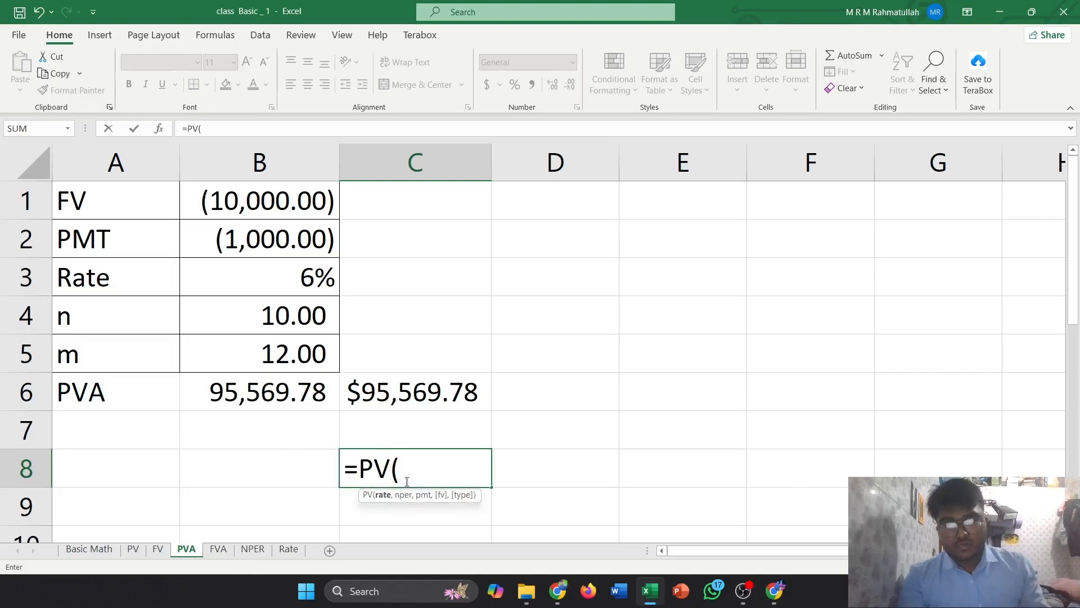
pyautogui.click(295, 286)
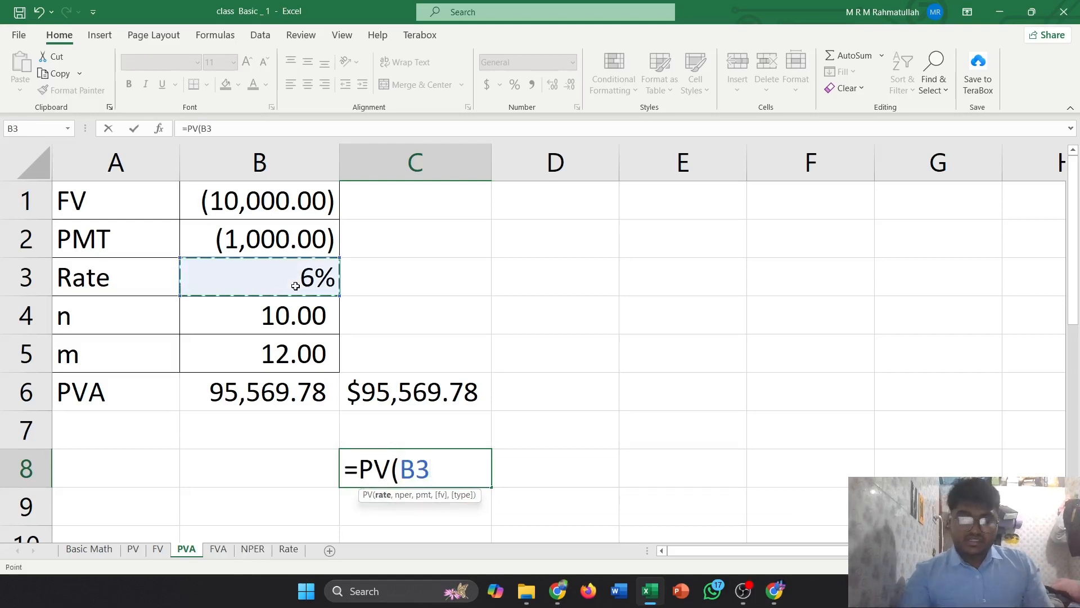
pyautogui.click(284, 353)
pyautogui.write(',')
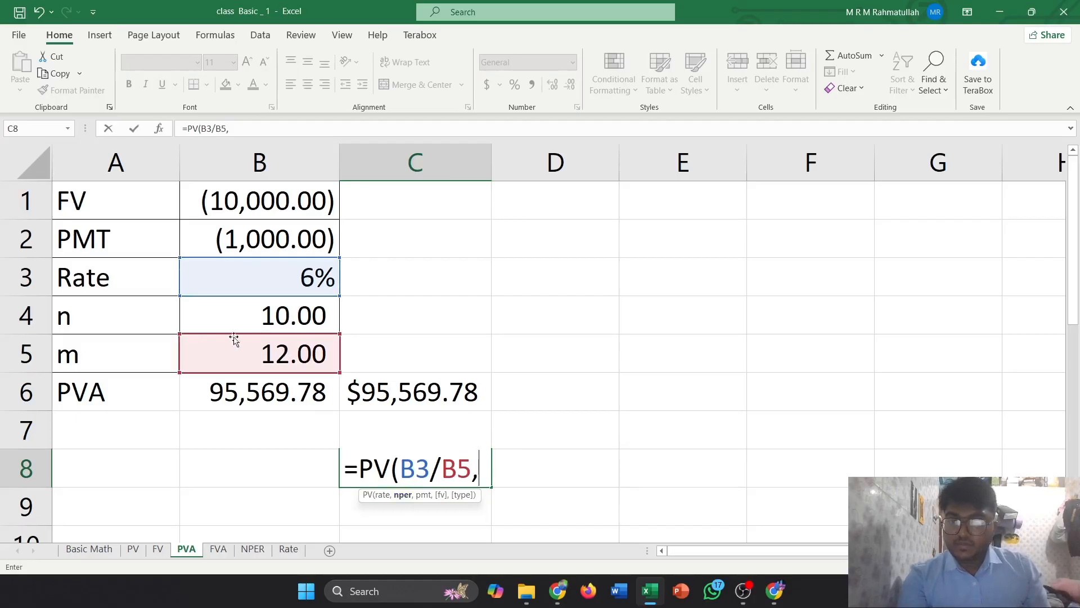
pyautogui.click(290, 321)
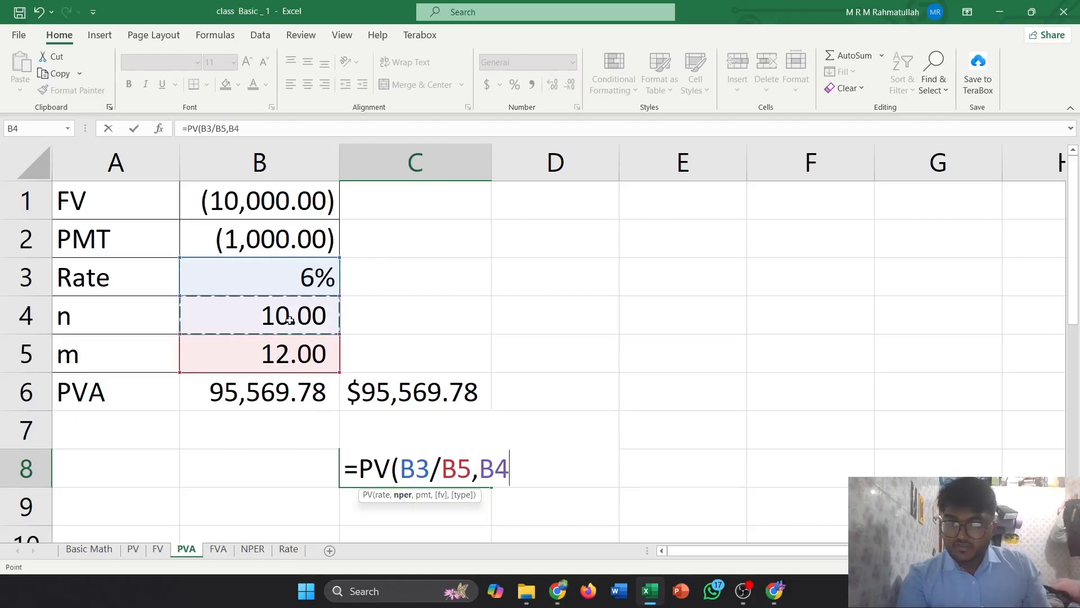
pyautogui.write('*')
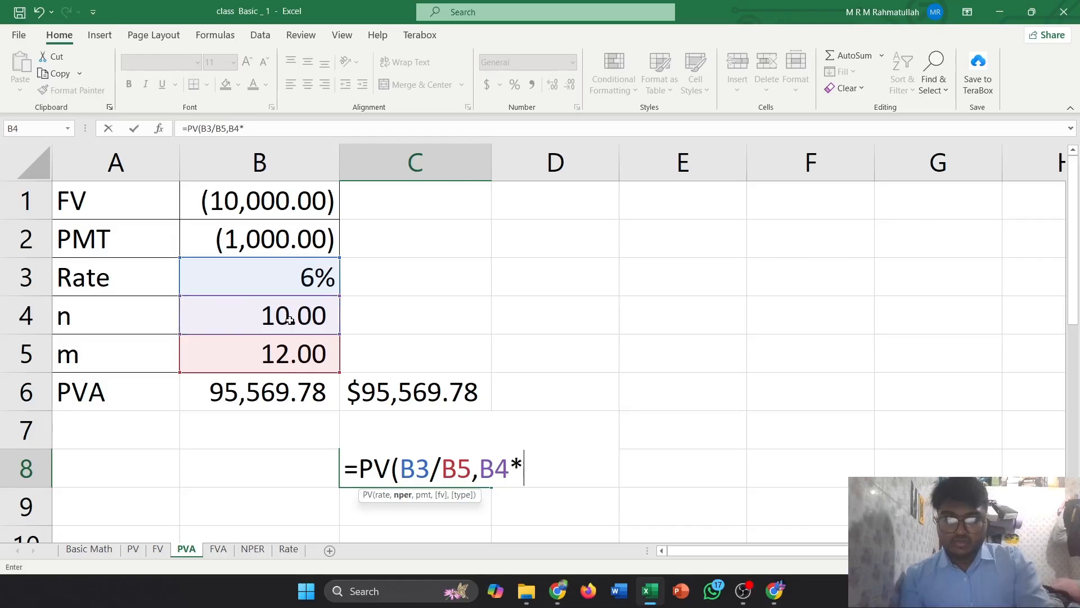
pyautogui.click(291, 361)
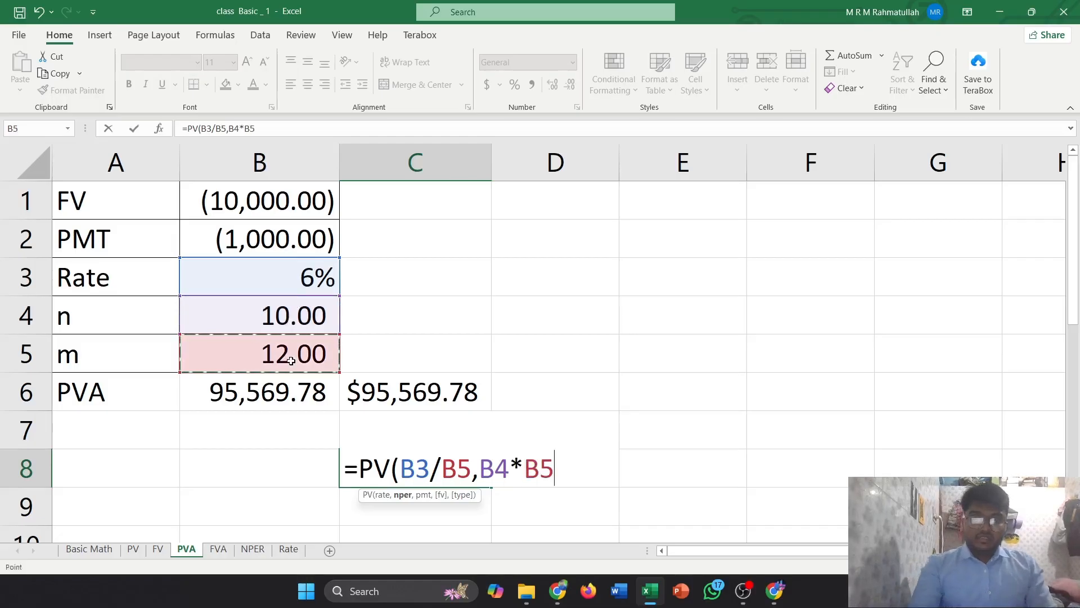
pyautogui.write(',')
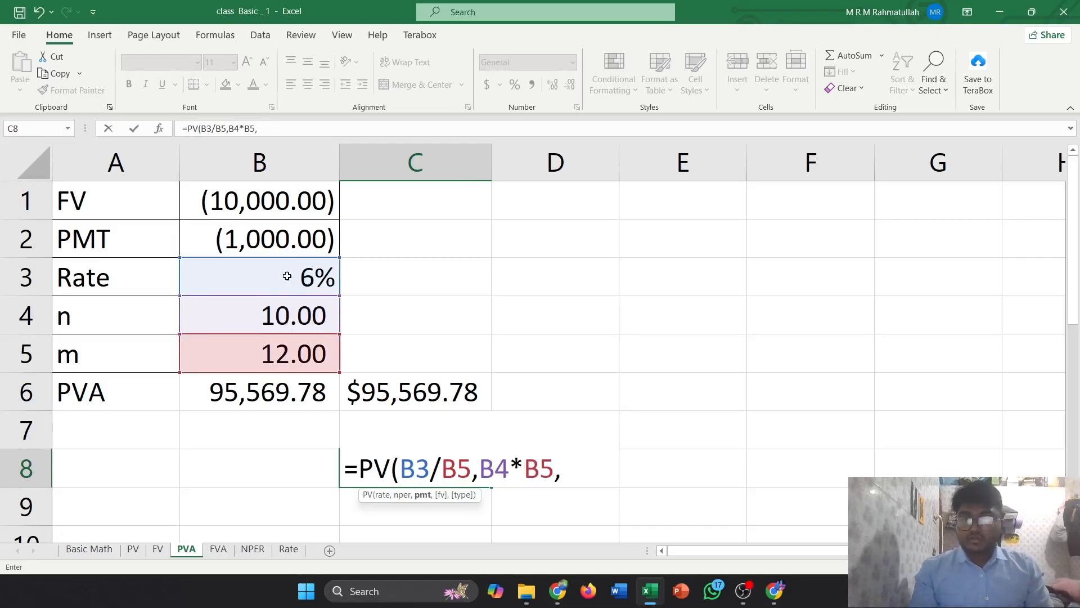
pyautogui.click(265, 242)
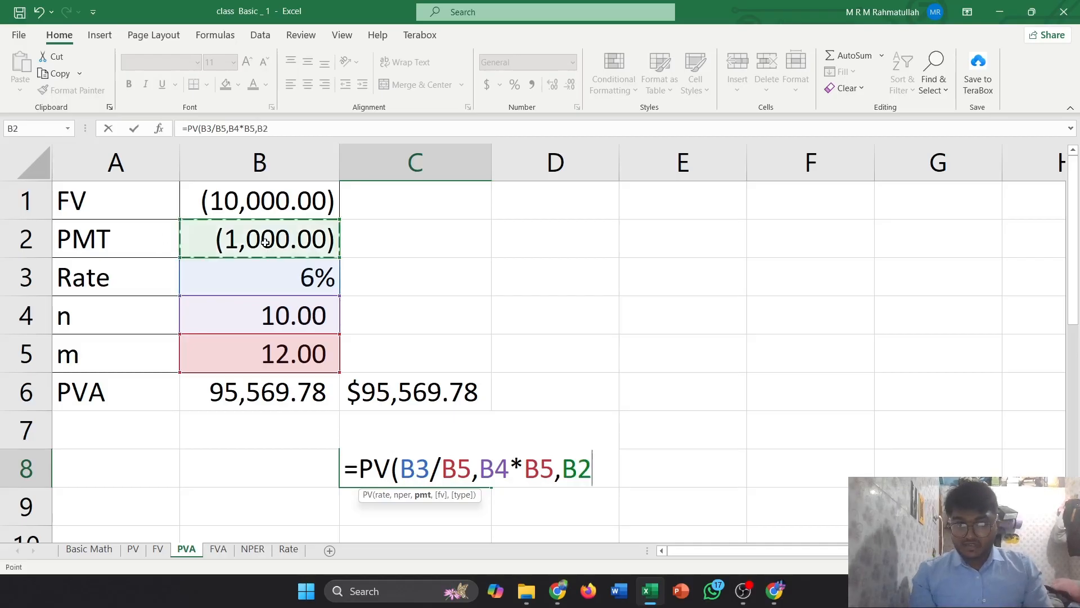
pyautogui.write(',')
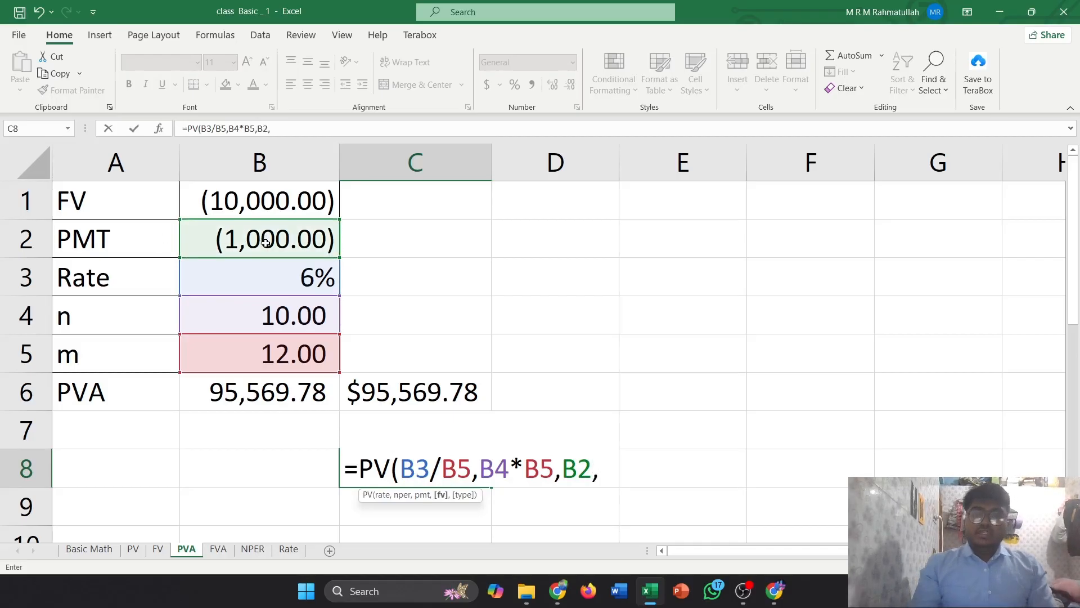
pyautogui.click(263, 204)
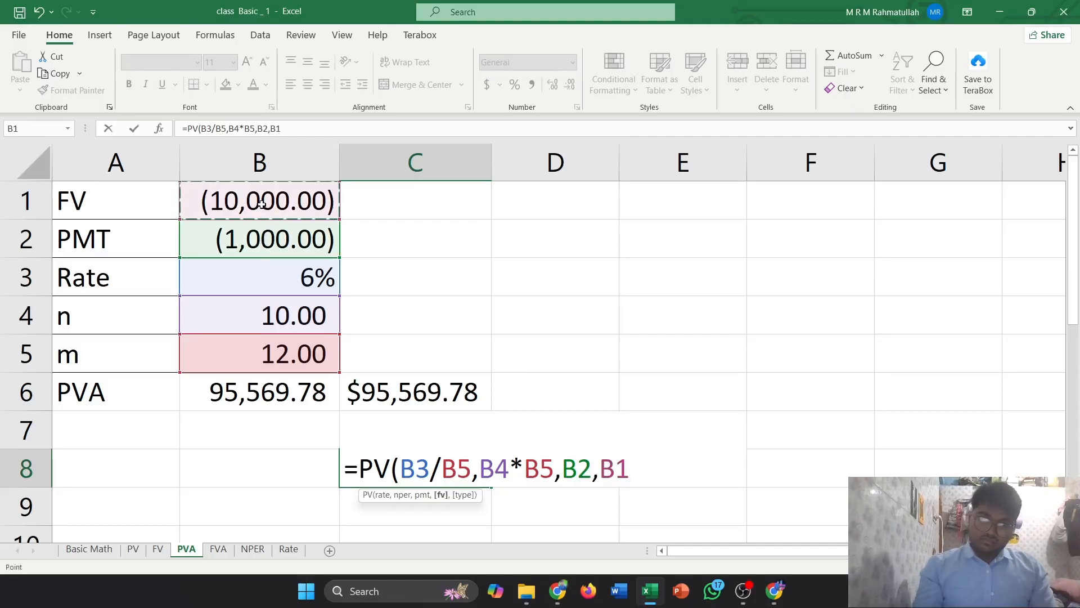
pyautogui.write(',')
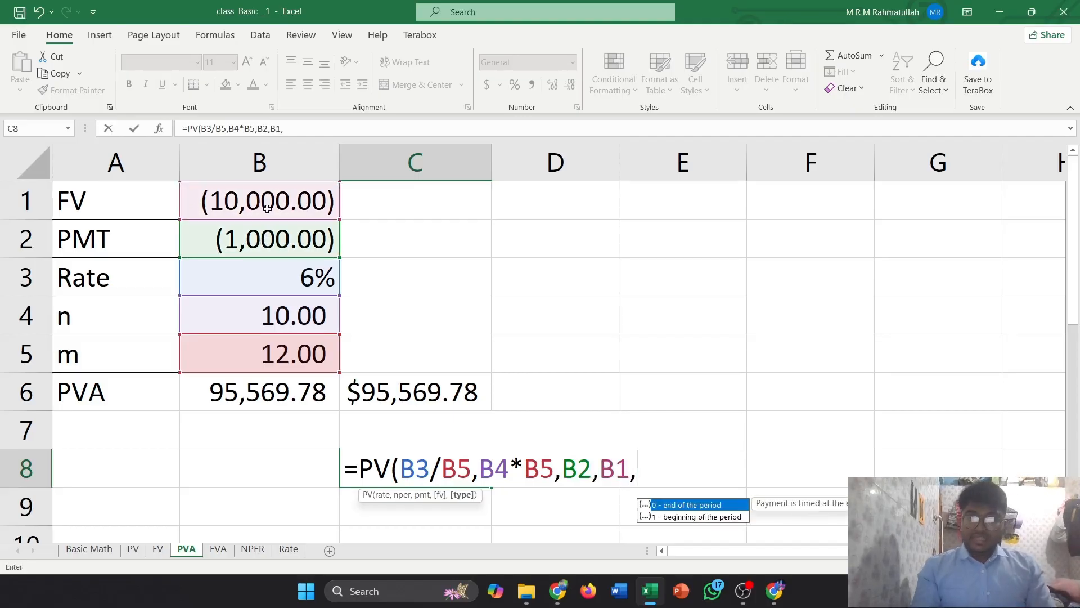
pyautogui.write('0)')
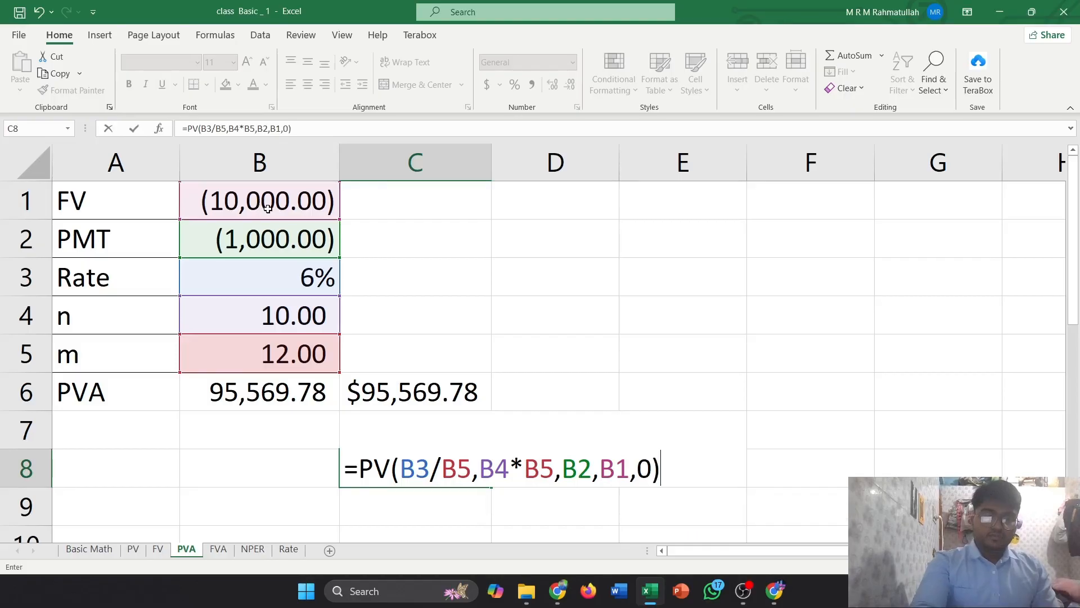
pyautogui.press('Return')
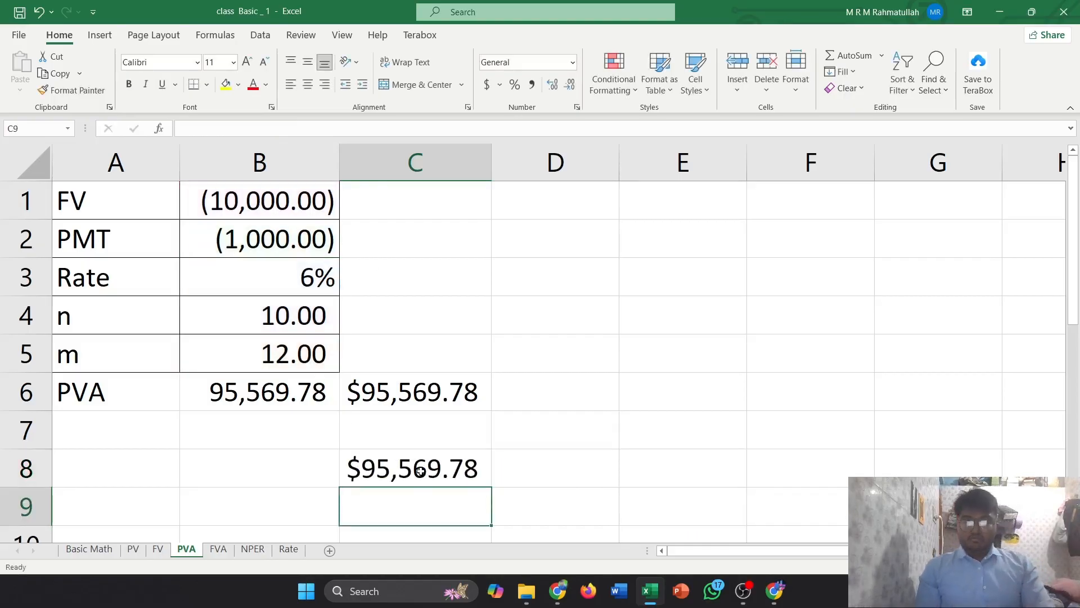
pyautogui.click(421, 469)
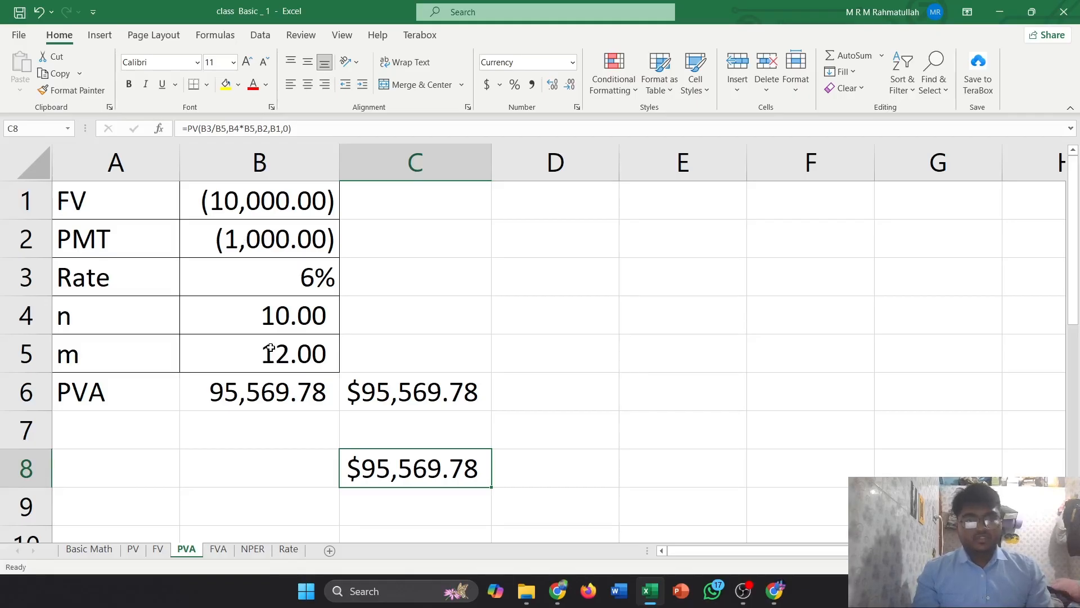
# Switch to the FVA sheet and inspect the future value of annuity formula in B6
pyautogui.click(218, 549)
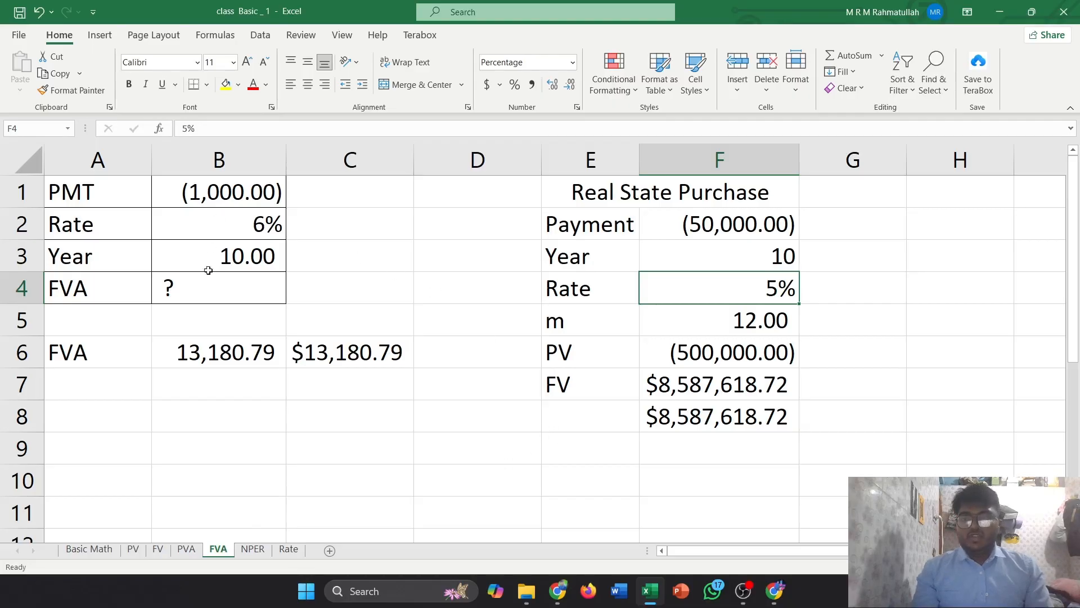
pyautogui.click(190, 410)
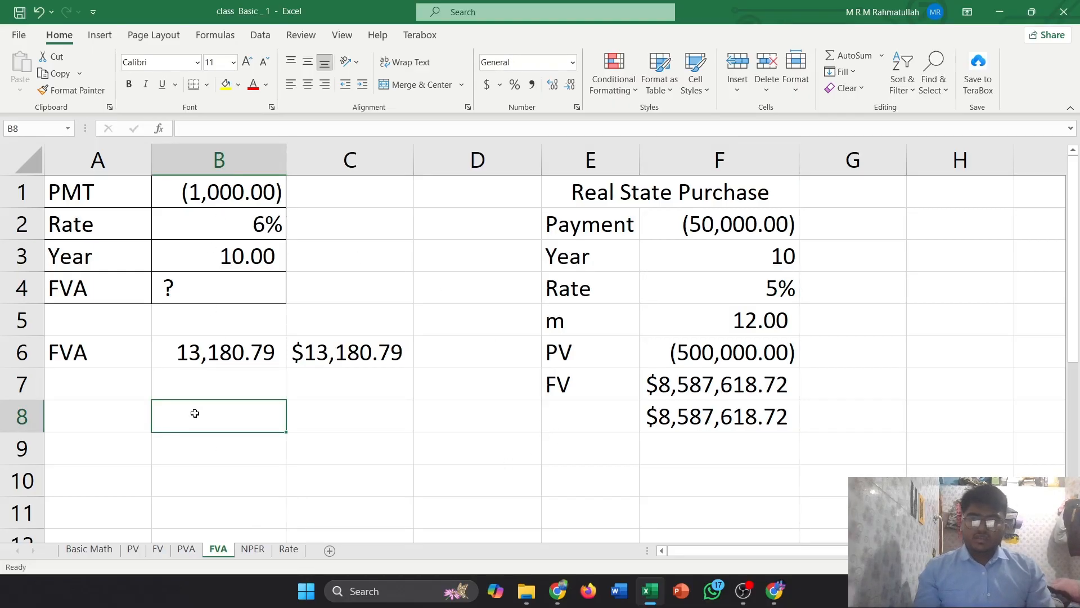
pyautogui.click(199, 358)
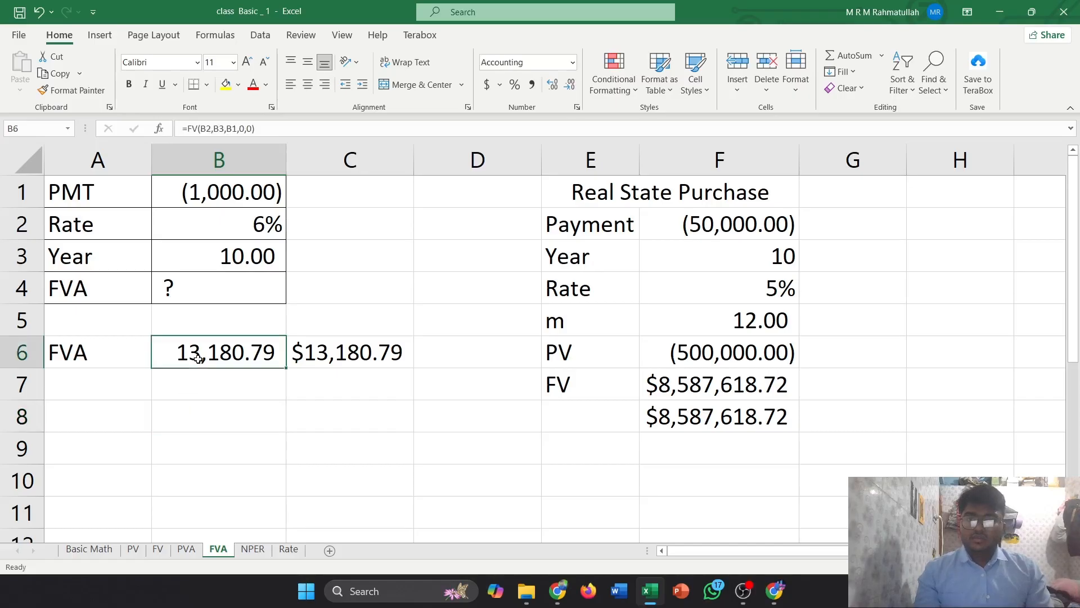
# Enter =FV(B2,B3,B1,0,0) in B8 of the FVA sheet, selecting the rate, year and PMT cells
pyautogui.click(188, 423)
pyautogui.write('=')
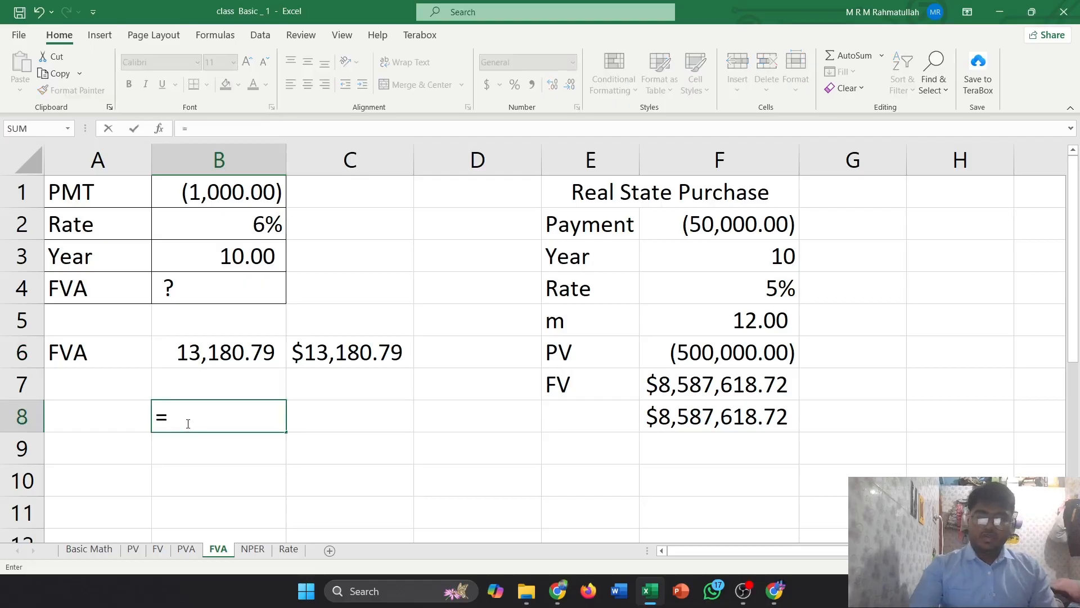
pyautogui.write('fv')
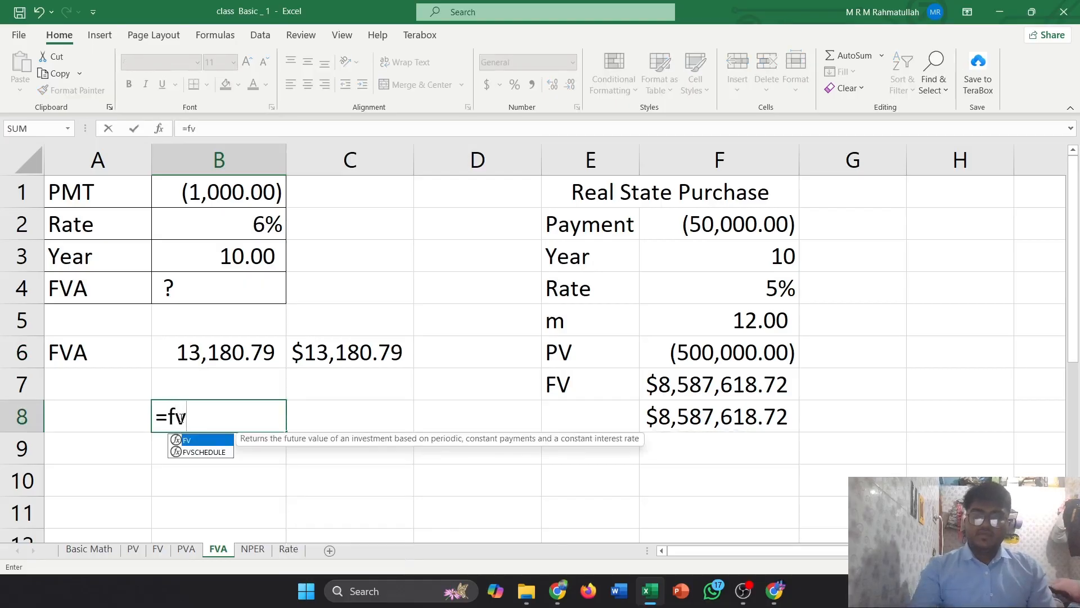
pyautogui.press('Tab')
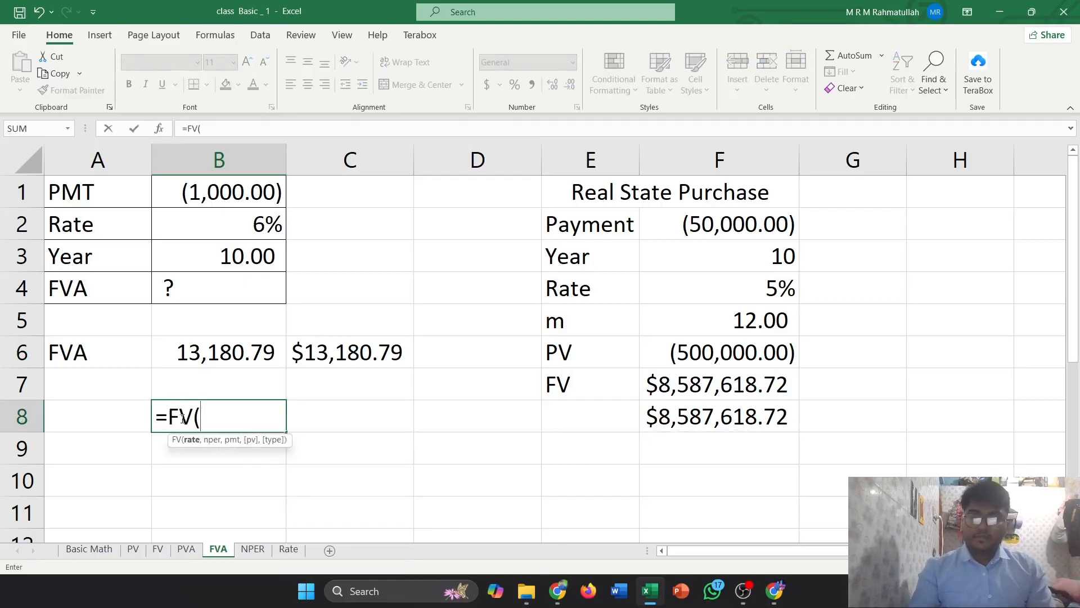
pyautogui.click(246, 226)
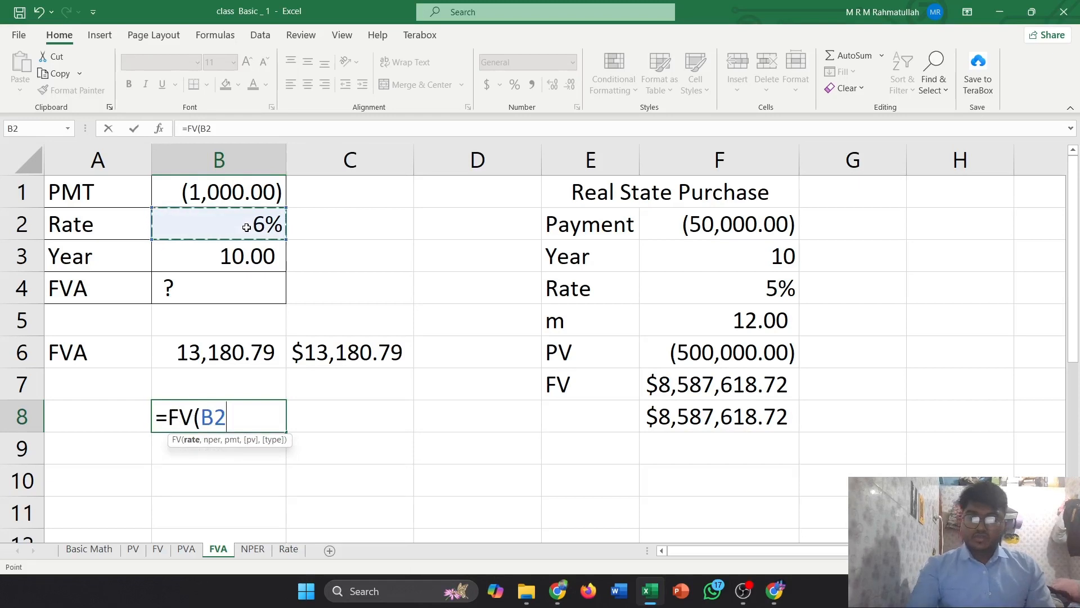
pyautogui.write(',')
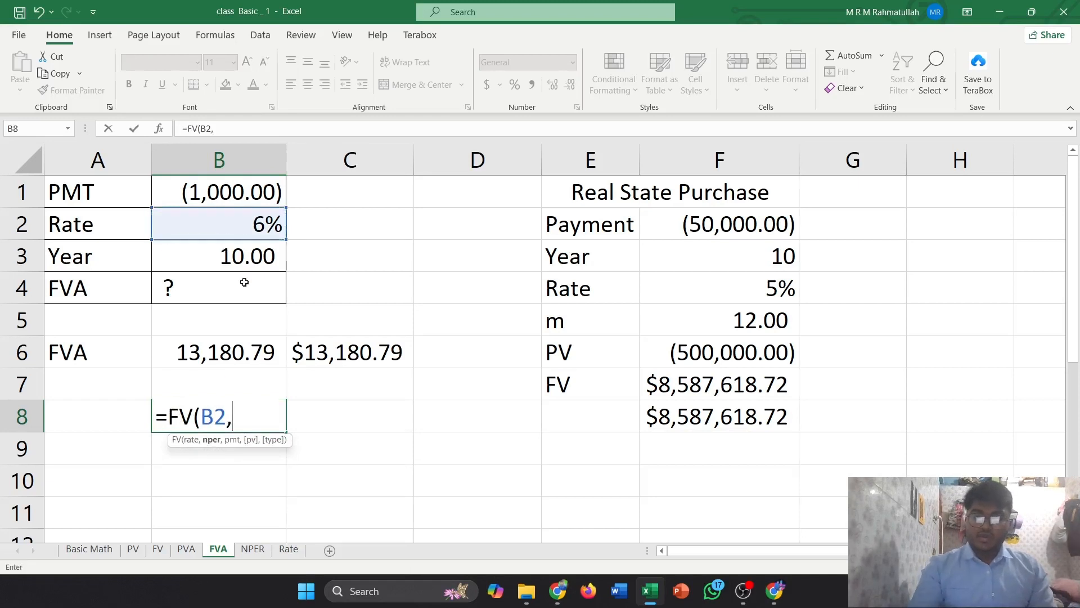
pyautogui.click(224, 259)
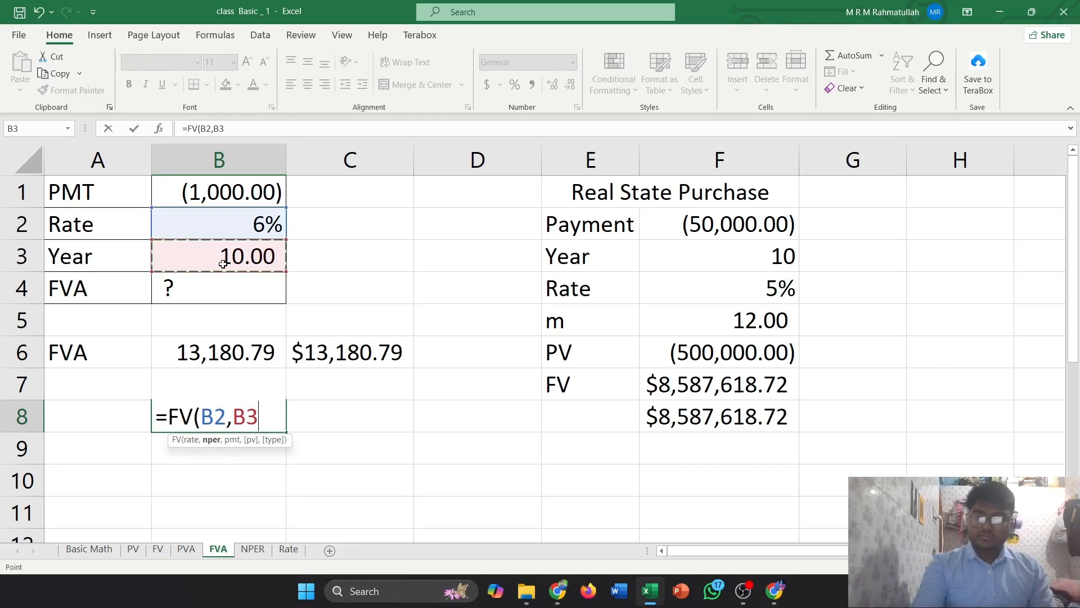
pyautogui.write(',')
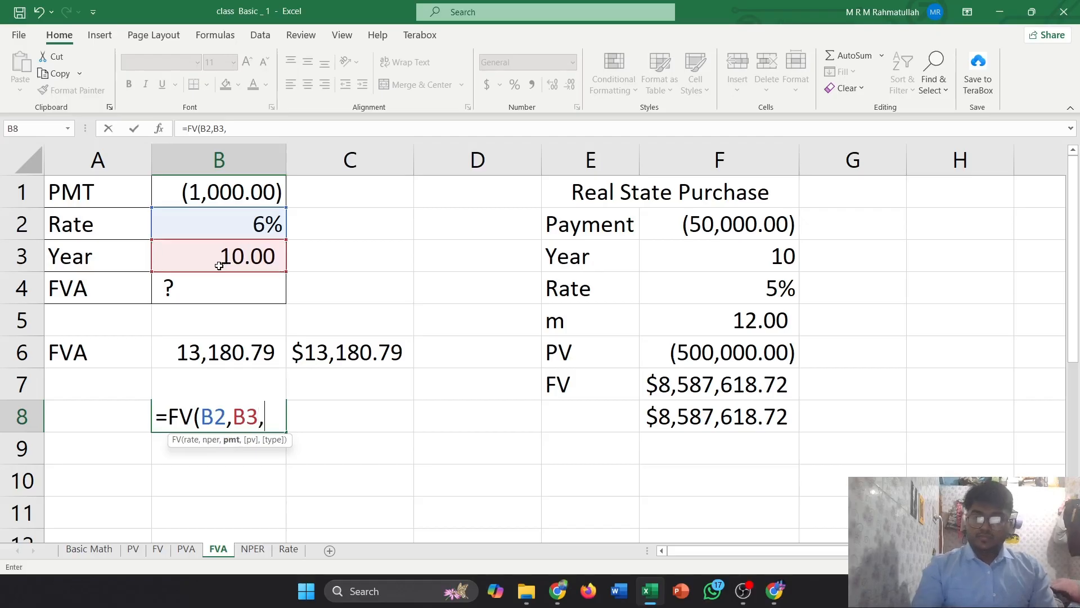
pyautogui.click(226, 201)
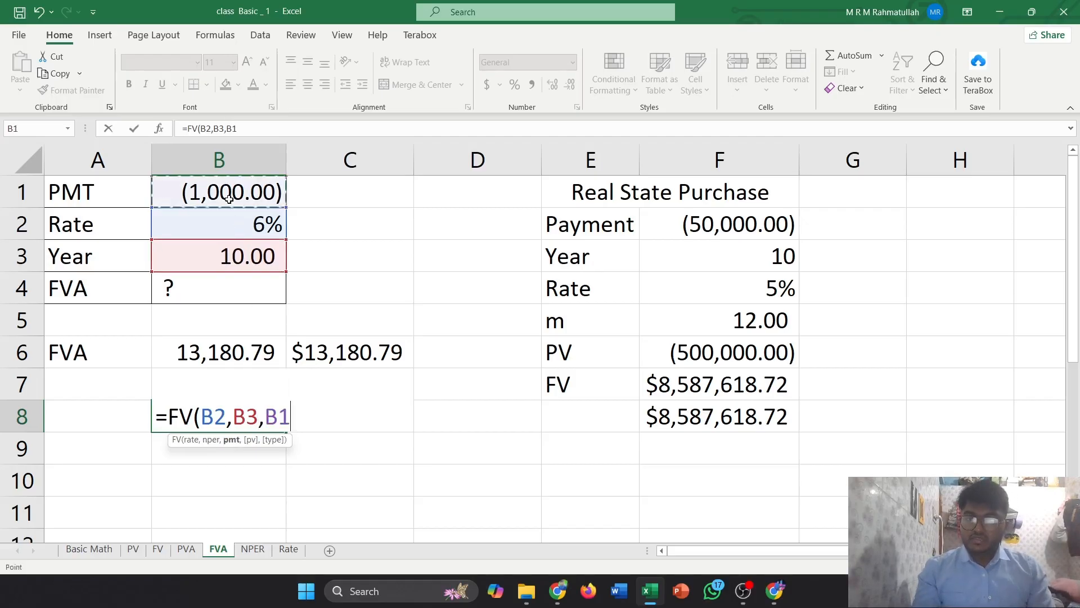
pyautogui.write(',')
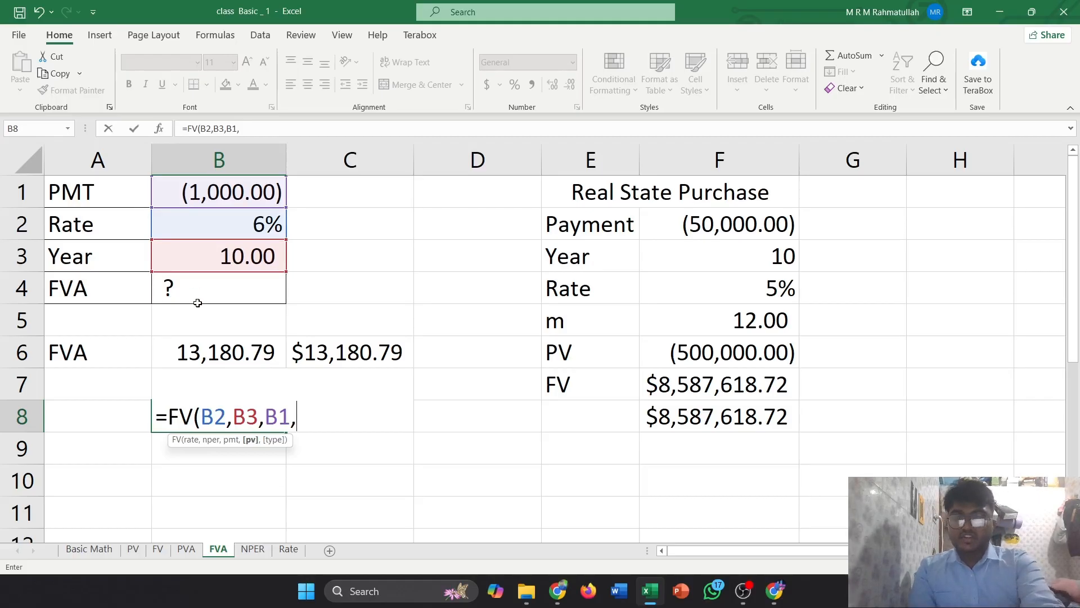
pyautogui.write('0,')
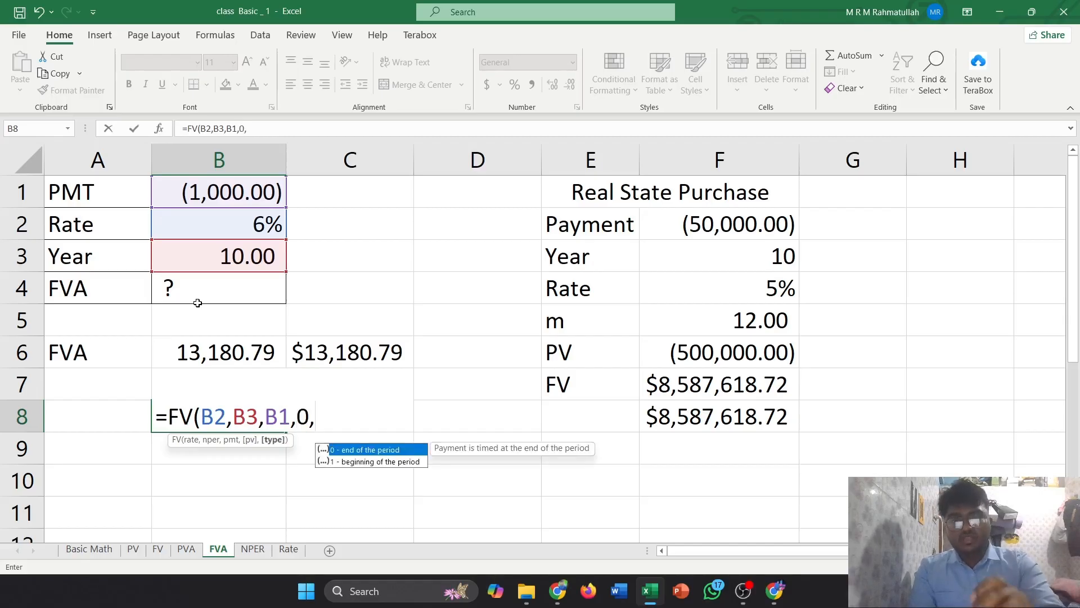
pyautogui.write('0')
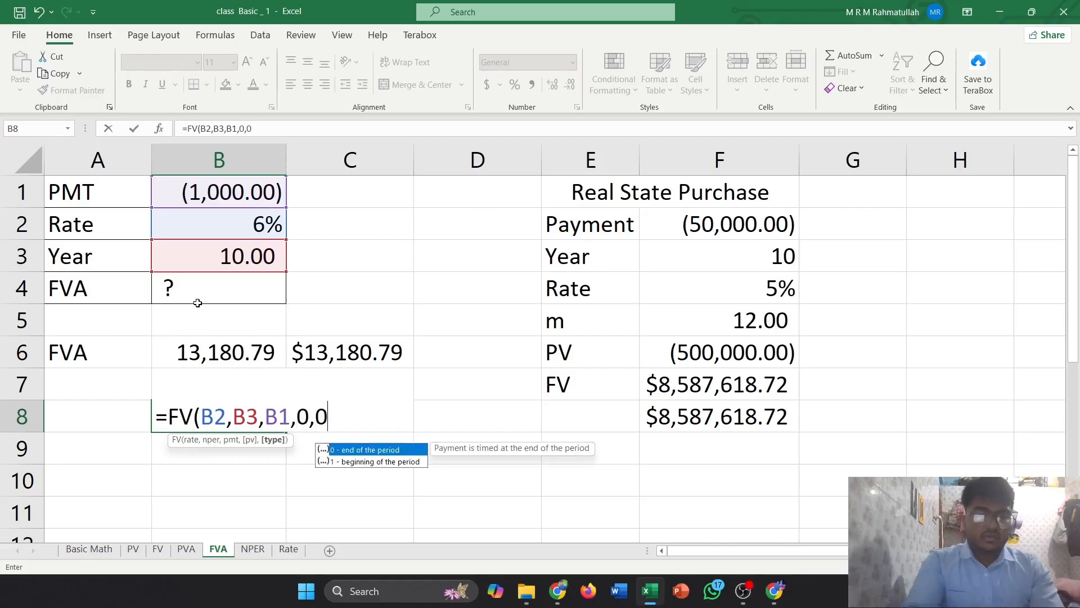
pyautogui.write(')')
pyautogui.press('Return')
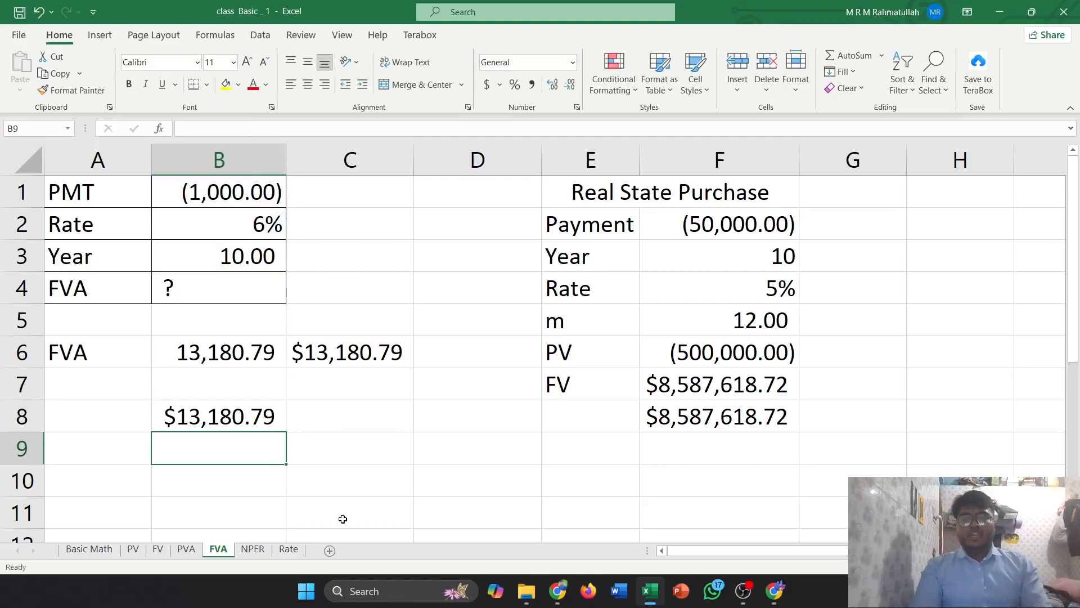
pyautogui.click(258, 418)
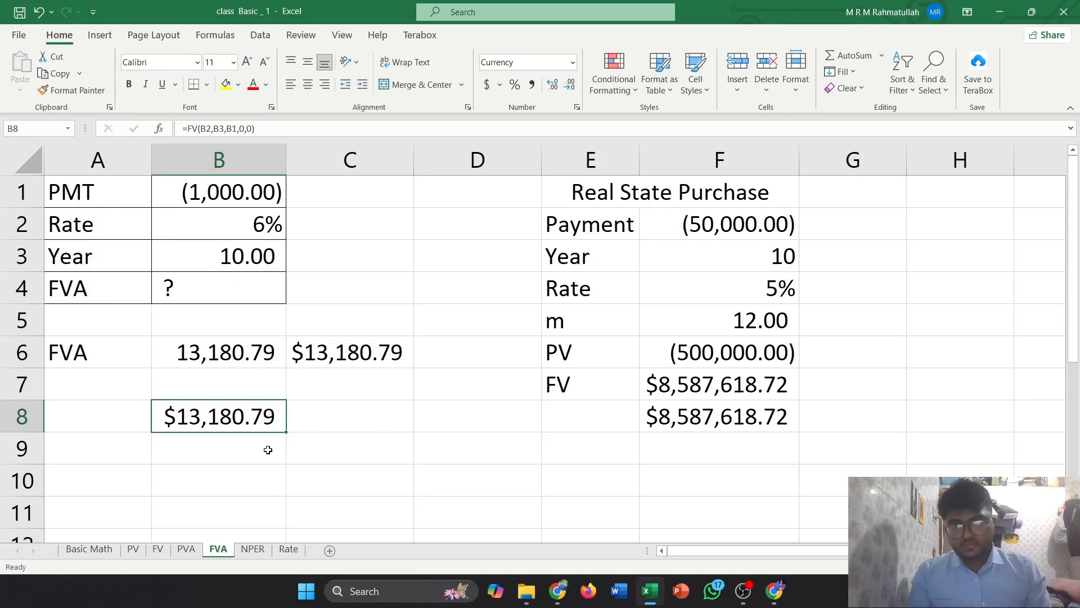
pyautogui.click(883, 389)
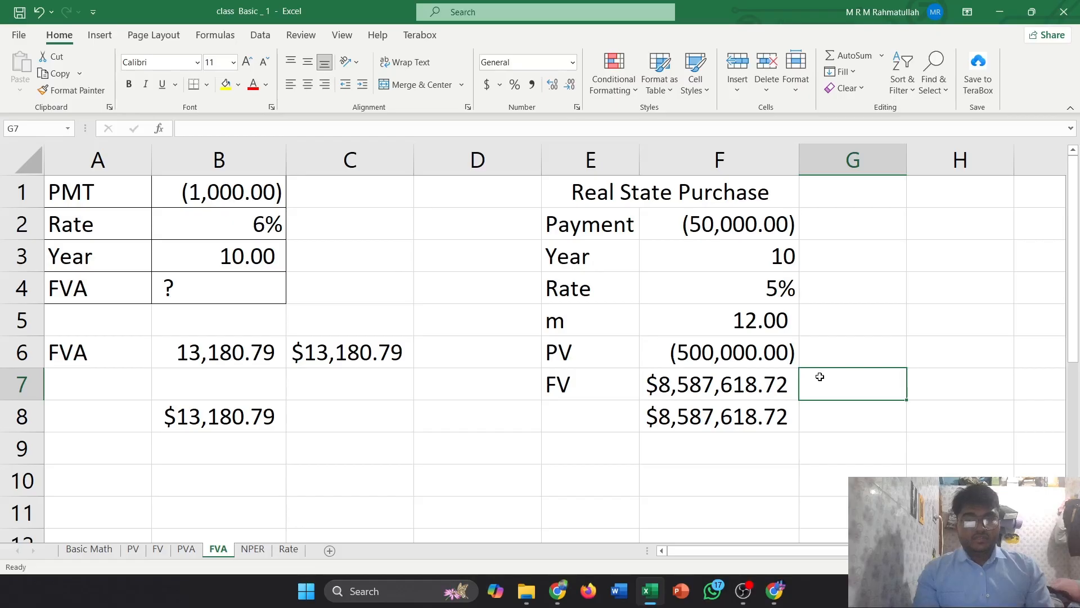
# Enter =FV(F4/F5,F3*F5,F2,F6,0) in G7 of the FVA sheet, selecting the rate, m, year, payment and PV cells
pyautogui.write('=')
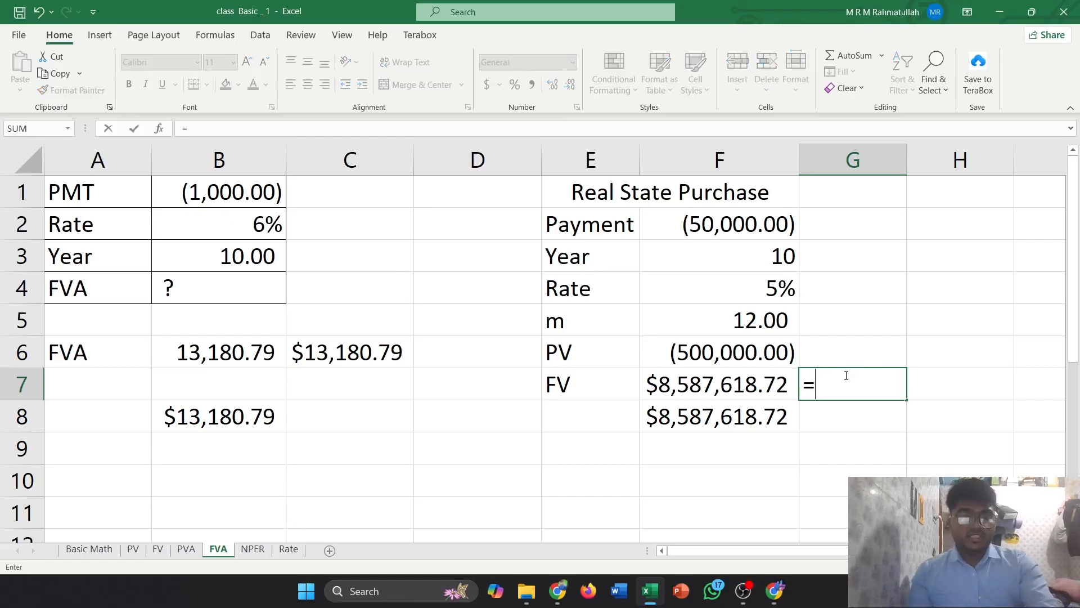
pyautogui.write('fv(')
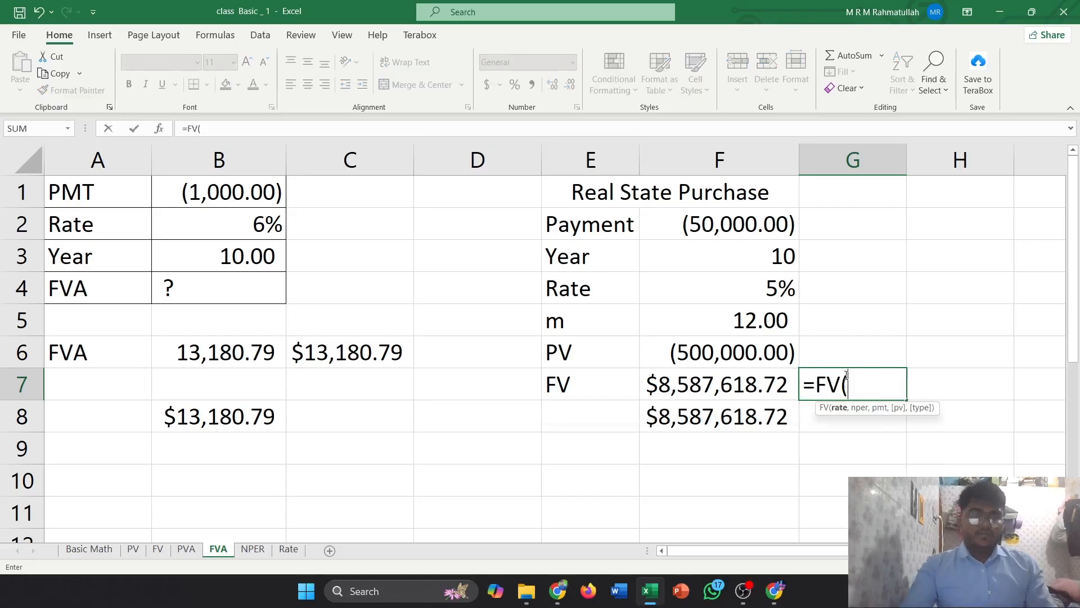
pyautogui.click(756, 289)
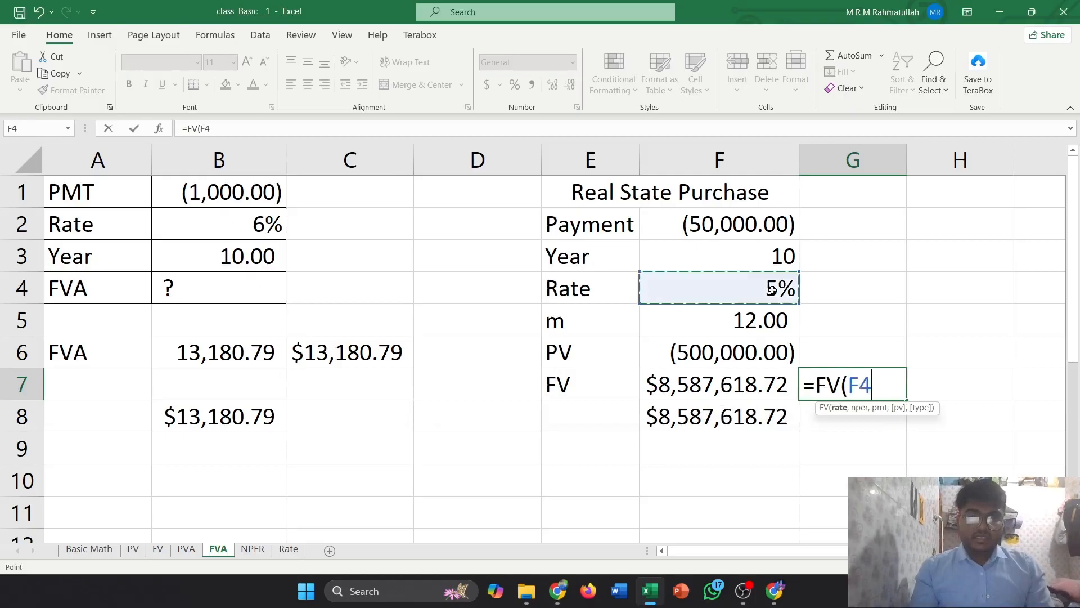
pyautogui.write('/')
pyautogui.click(749, 320)
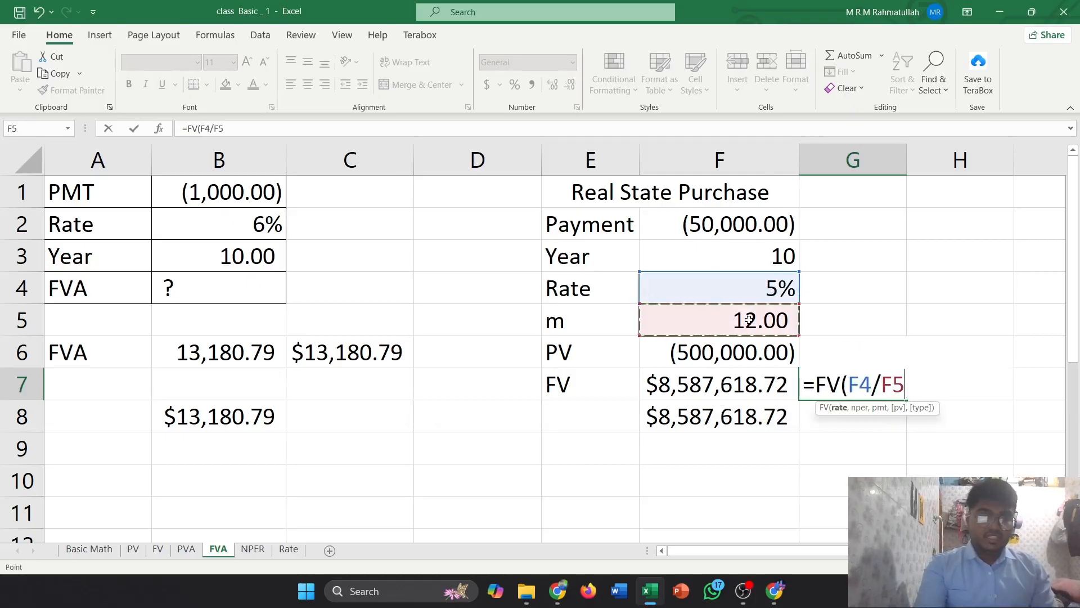
pyautogui.write(',')
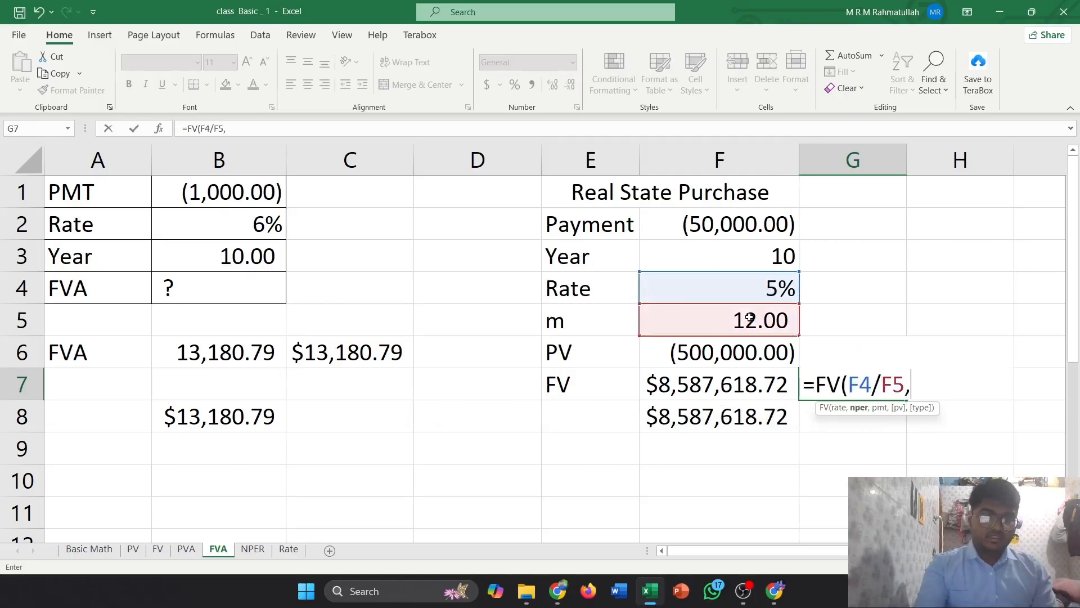
pyautogui.click(765, 262)
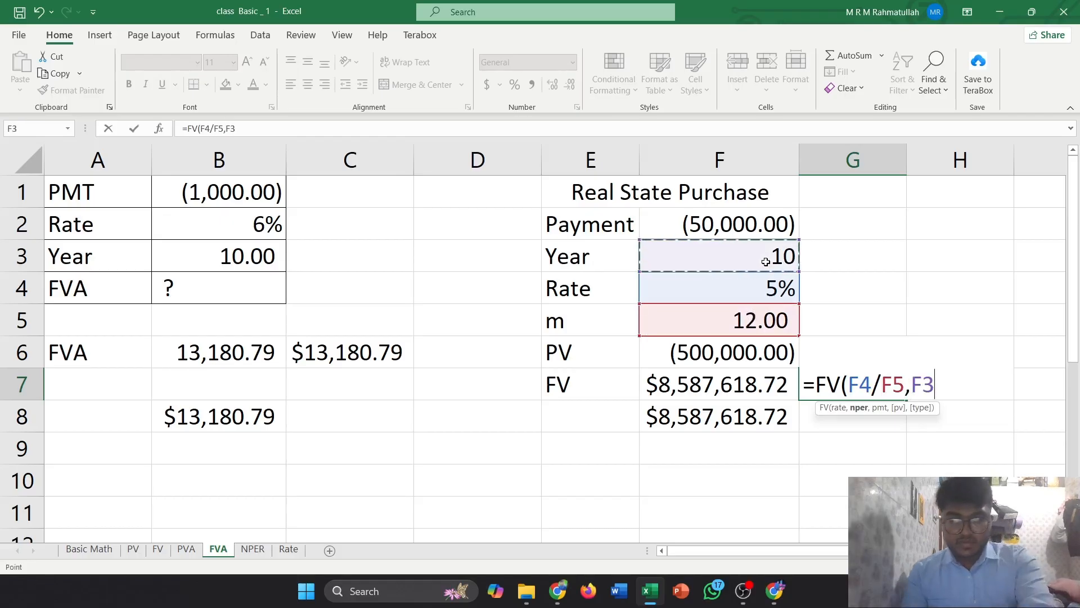
pyautogui.write('*')
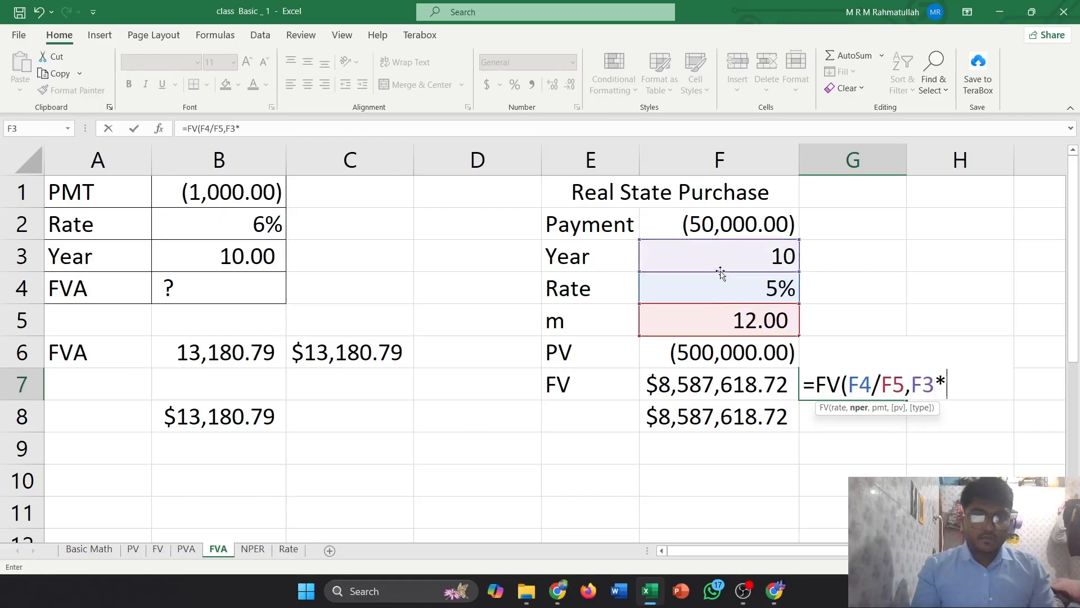
pyautogui.click(750, 320)
pyautogui.write(',')
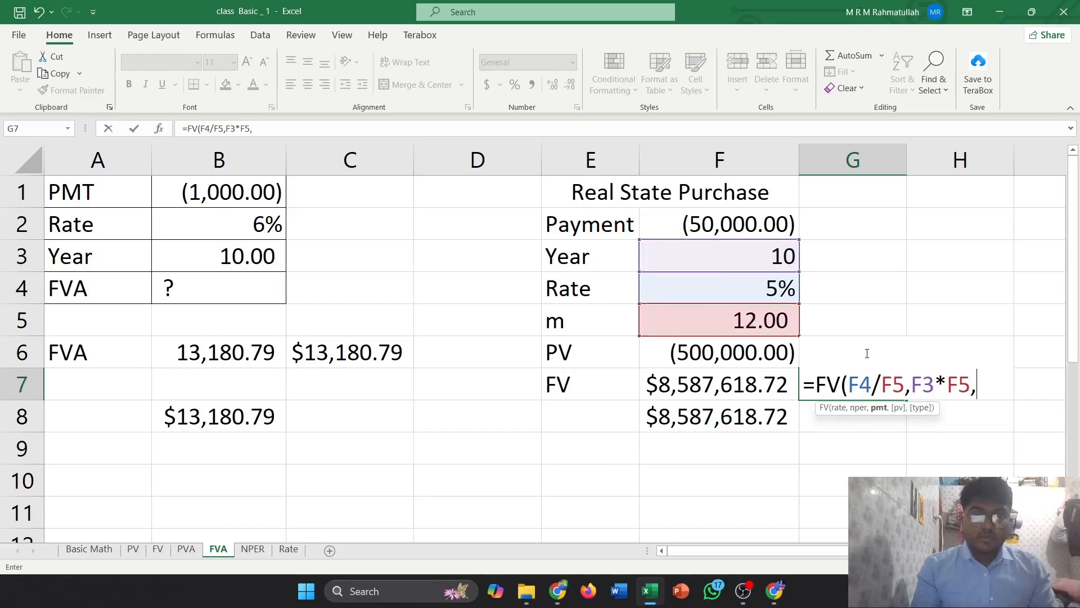
pyautogui.click(738, 233)
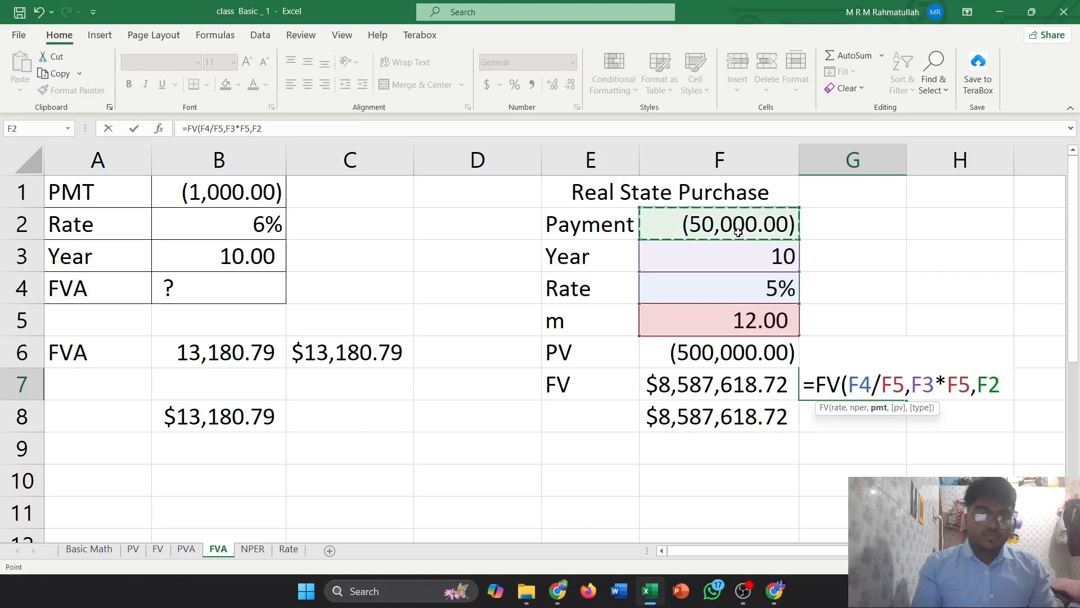
pyautogui.write(',')
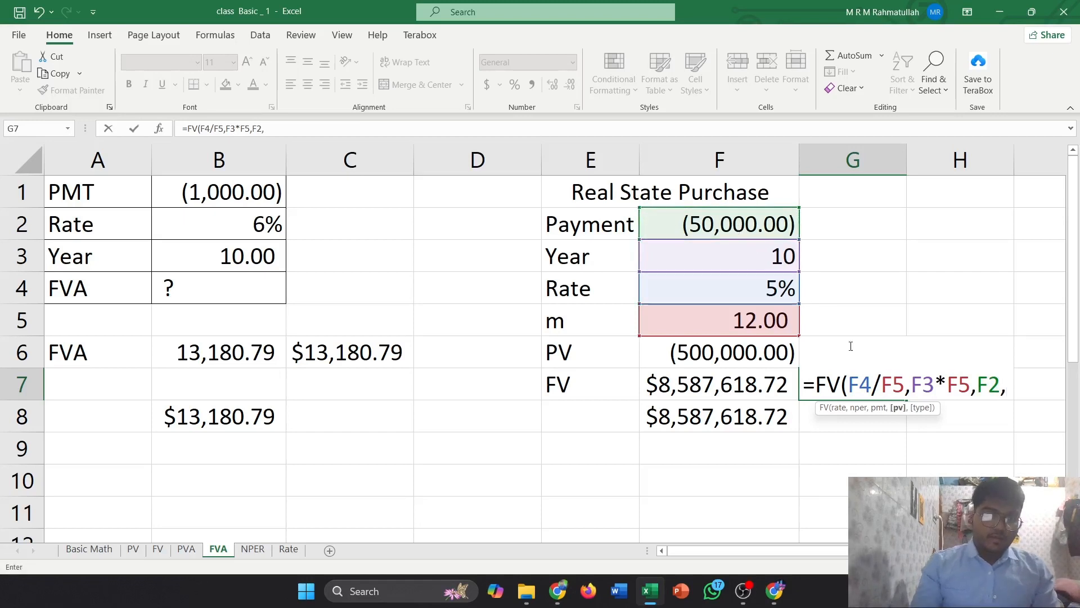
pyautogui.click(737, 349)
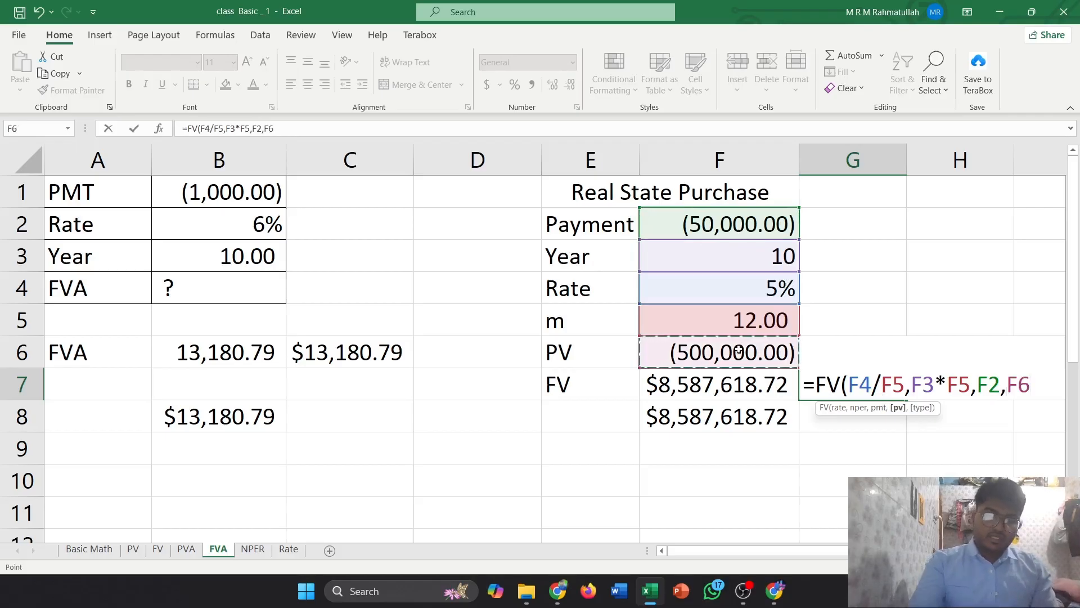
pyautogui.write(',0')
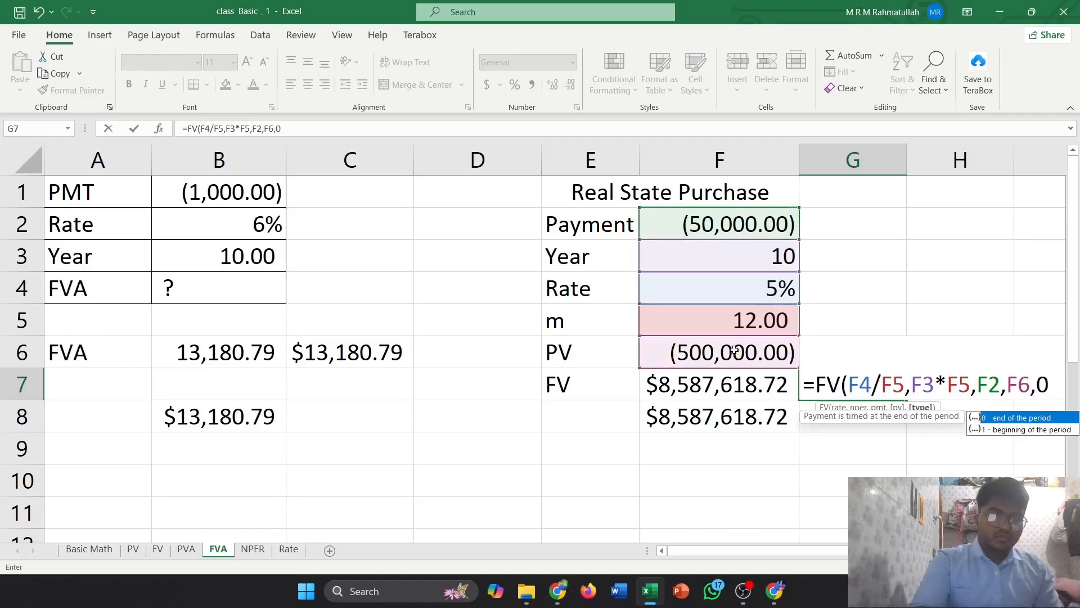
pyautogui.write(')')
pyautogui.press('Return')
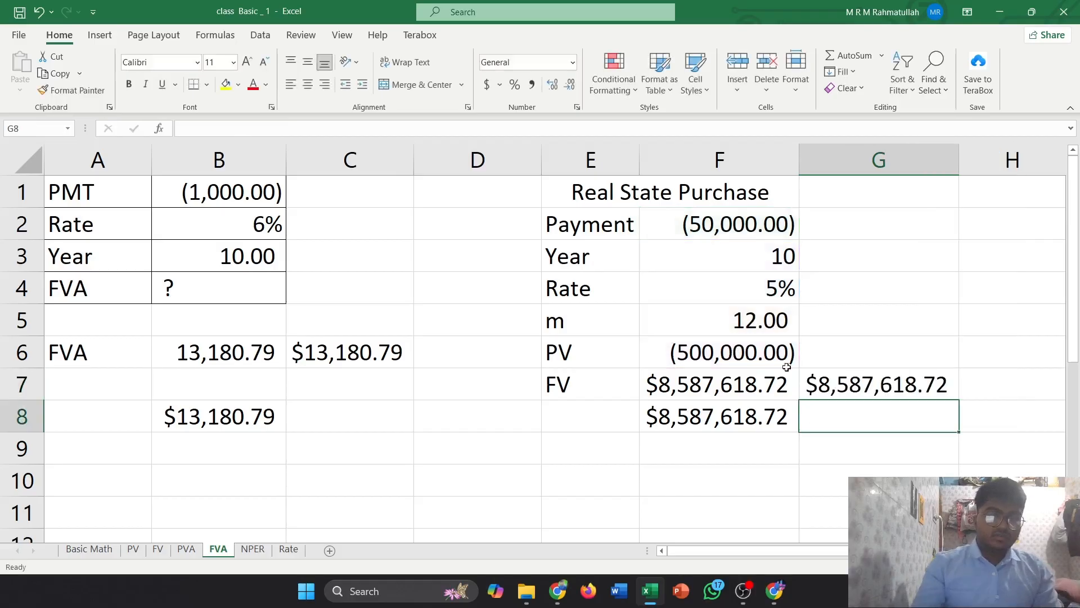
pyautogui.press('Up')
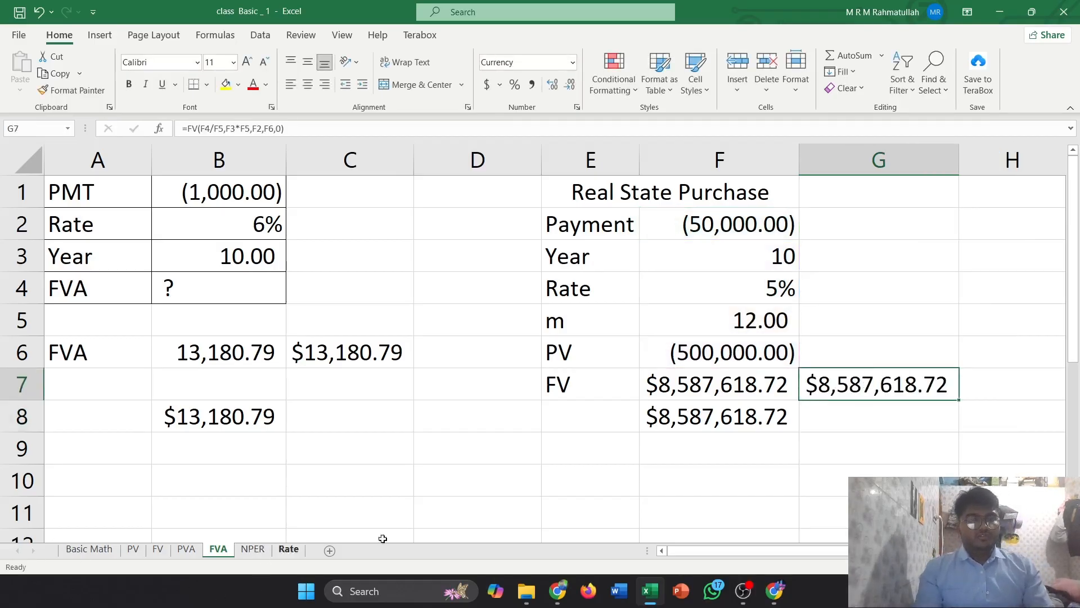
# Switch to the NPER sheet and inspect the NPER formula in B6
pyautogui.click(259, 550)
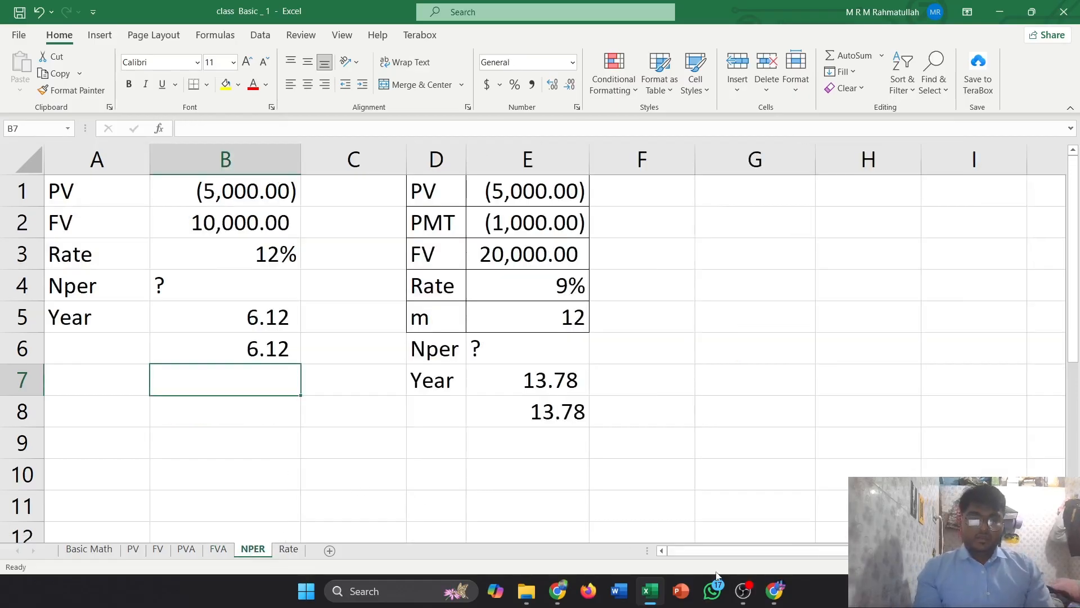
pyautogui.click(743, 591)
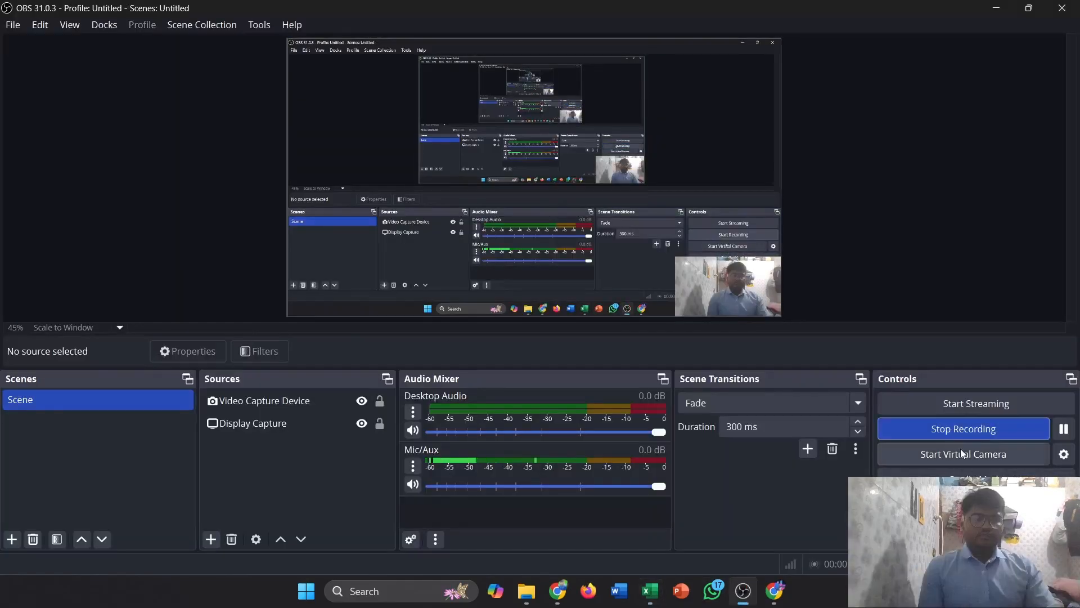
pyautogui.click(995, 8)
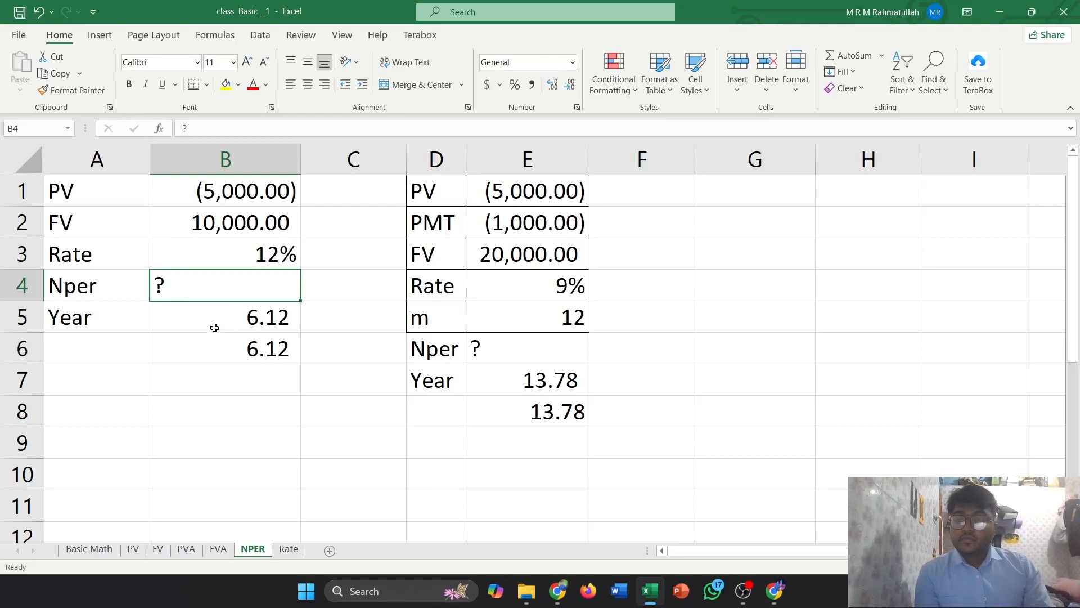
pyautogui.click(272, 351)
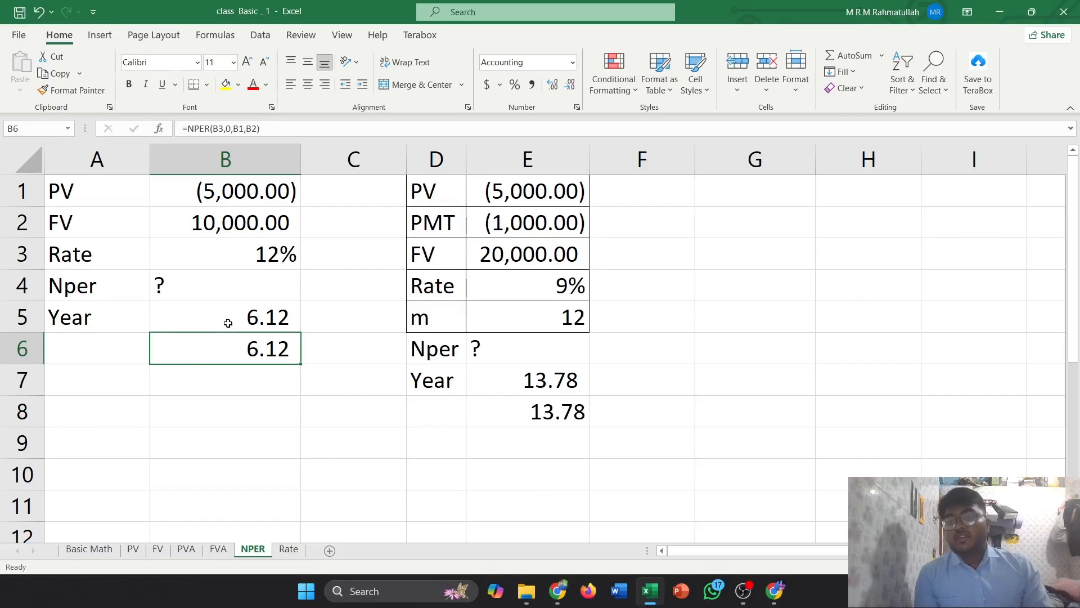
# Enter =NPER(B3,0,B1,B2,0) in B8 of the NPER sheet, selecting the rate, PV and FV cells
pyautogui.doubleClick(195, 407)
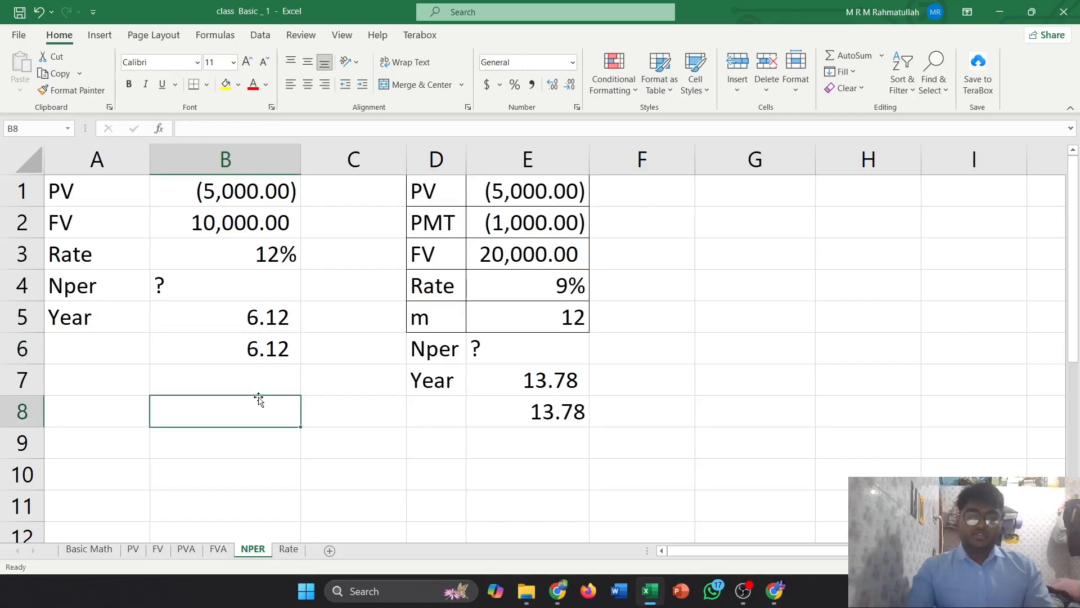
pyautogui.write('=nper')
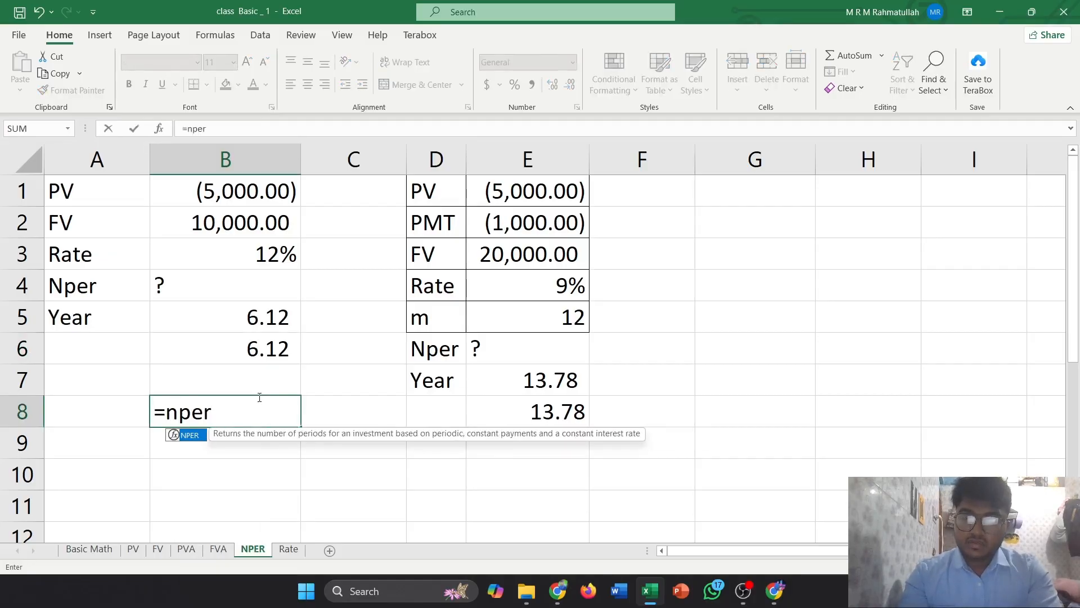
pyautogui.press('Tab')
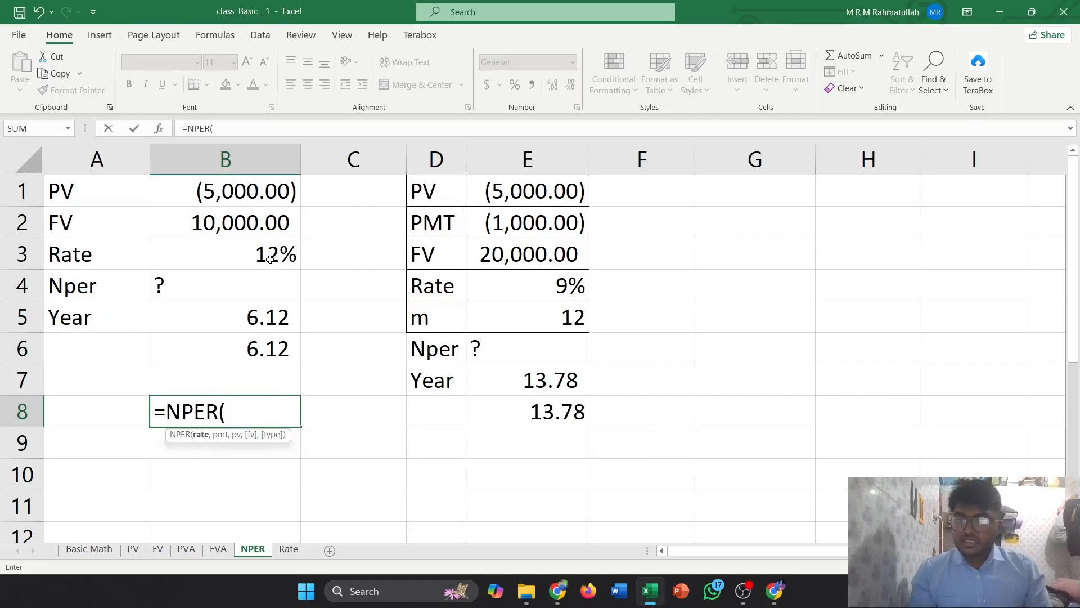
pyautogui.click(270, 259)
pyautogui.write(',')
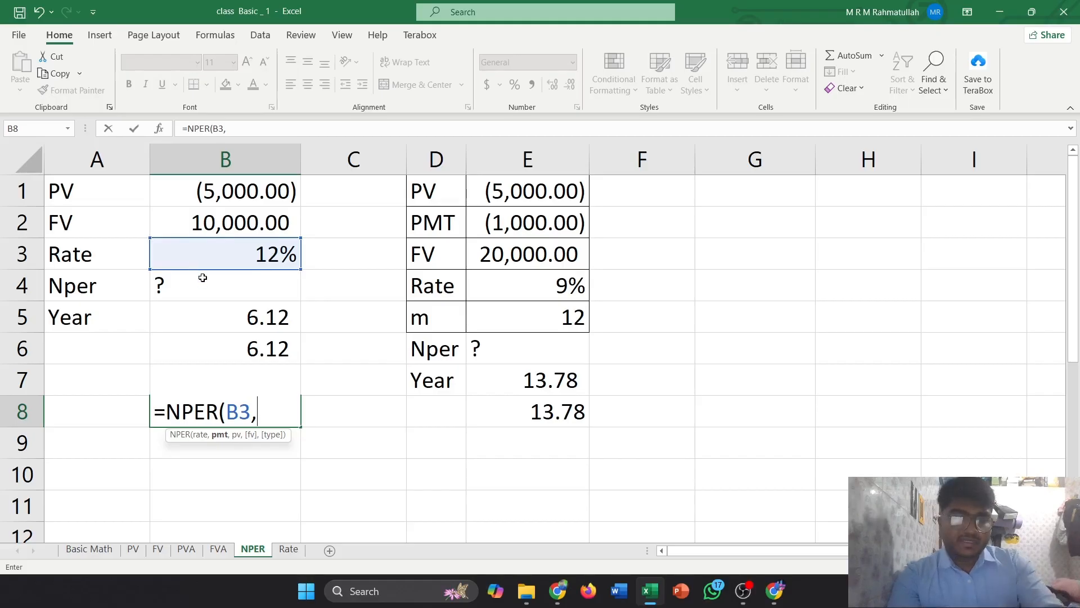
pyautogui.write('0,')
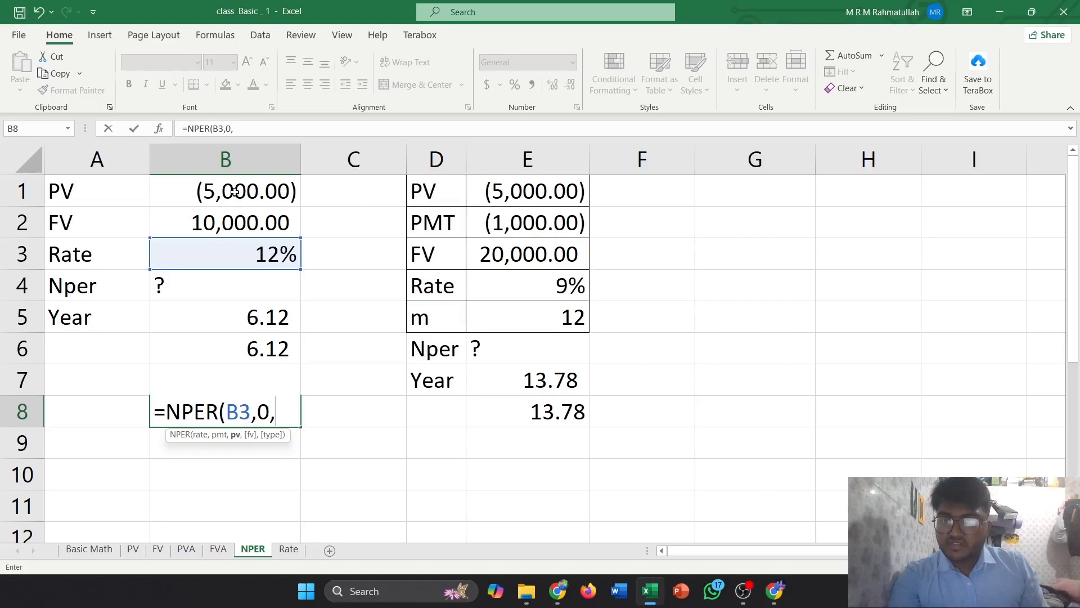
pyautogui.click(235, 192)
pyautogui.write(',')
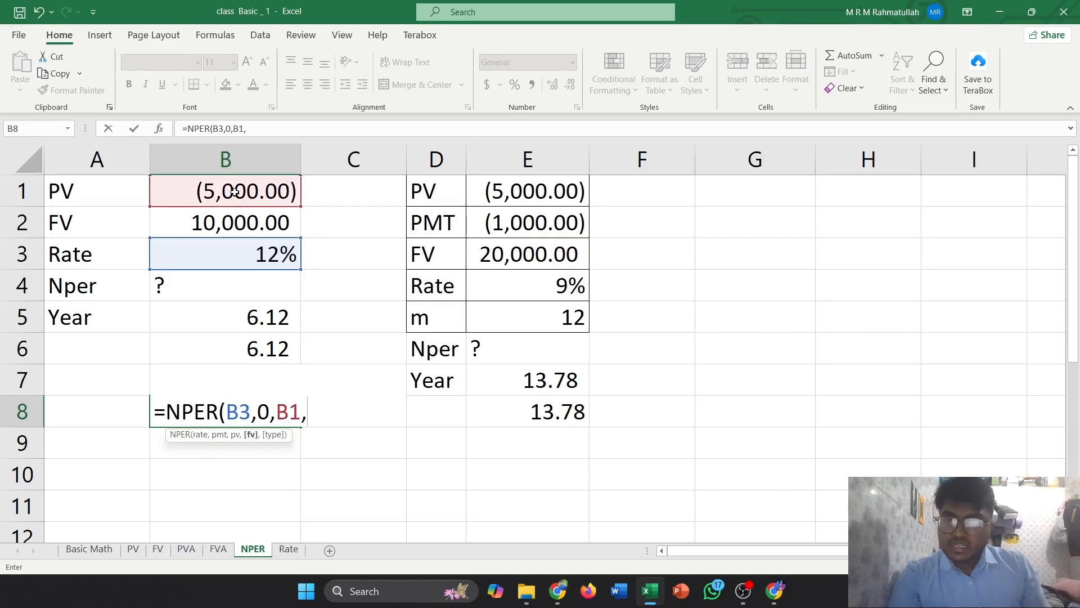
pyautogui.click(229, 230)
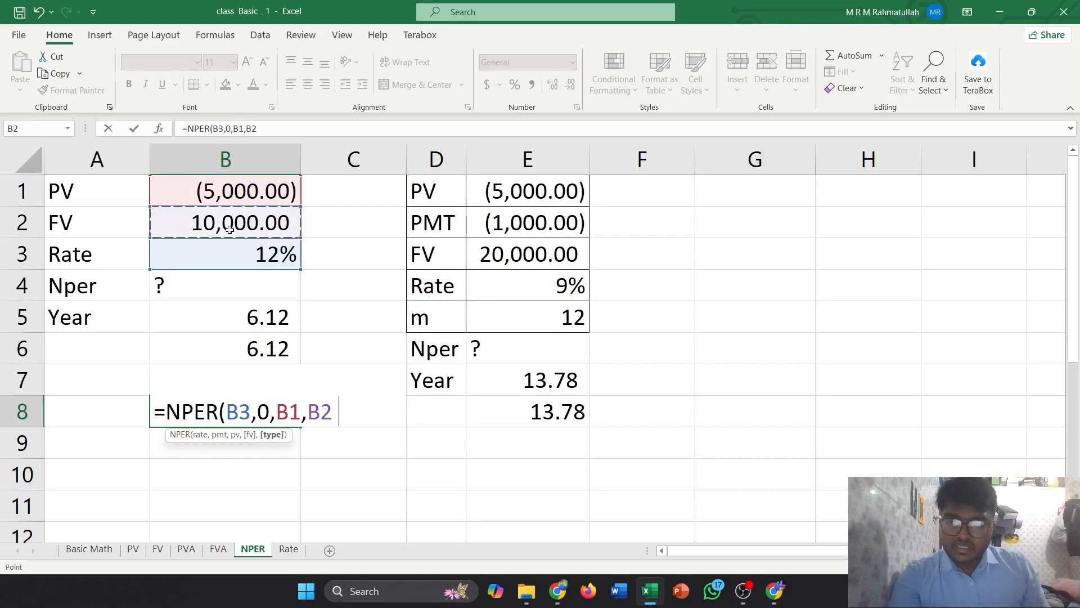
pyautogui.write(',')
pyautogui.write('0)')
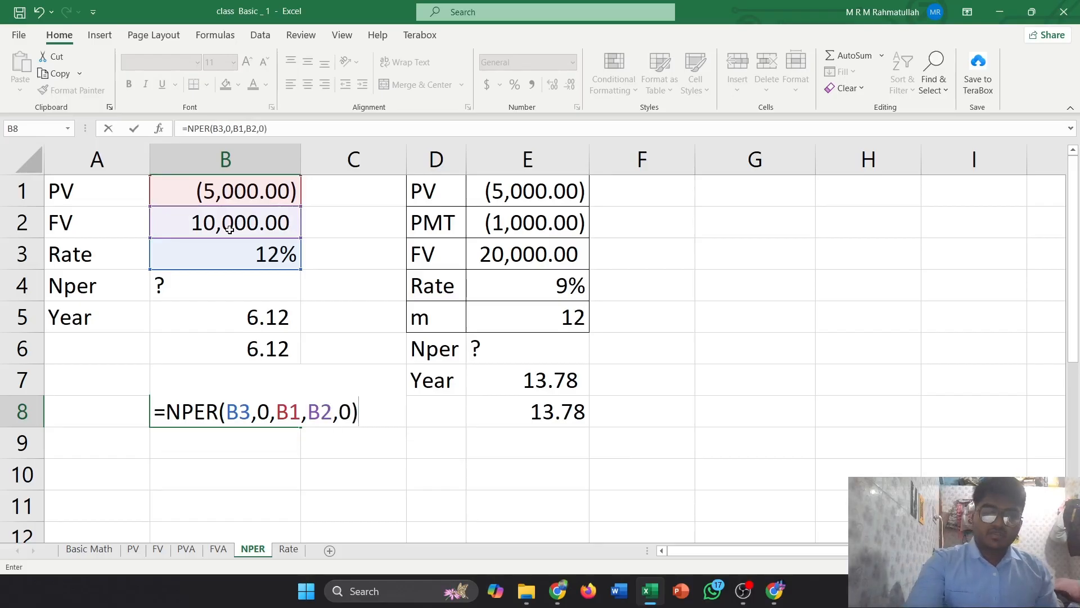
pyautogui.press('Return')
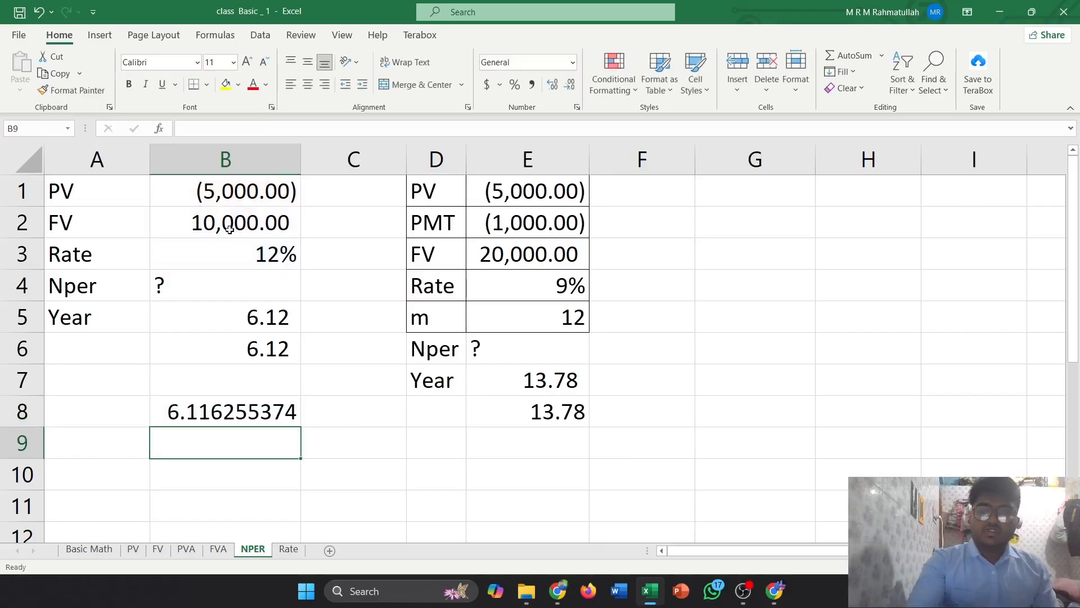
# Format the NPER result in B8 to show two decimal places
pyautogui.click(255, 410)
pyautogui.click(552, 84)
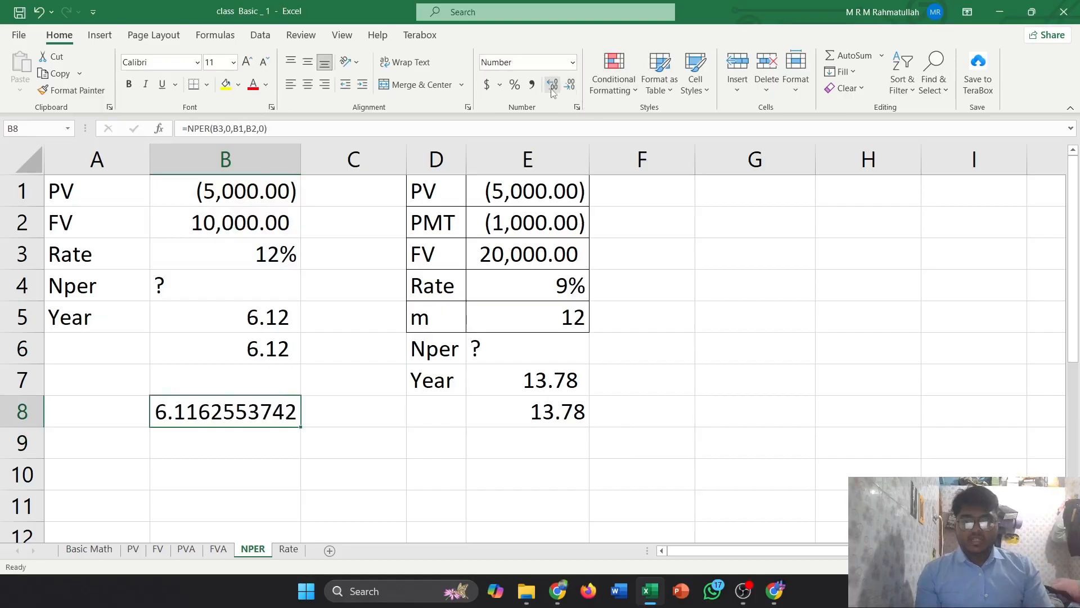
pyautogui.click(569, 85)
pyautogui.click(570, 85)
pyautogui.click(571, 85)
pyautogui.click(571, 84)
pyautogui.click(571, 85)
pyautogui.click(570, 84)
pyautogui.click(570, 84)
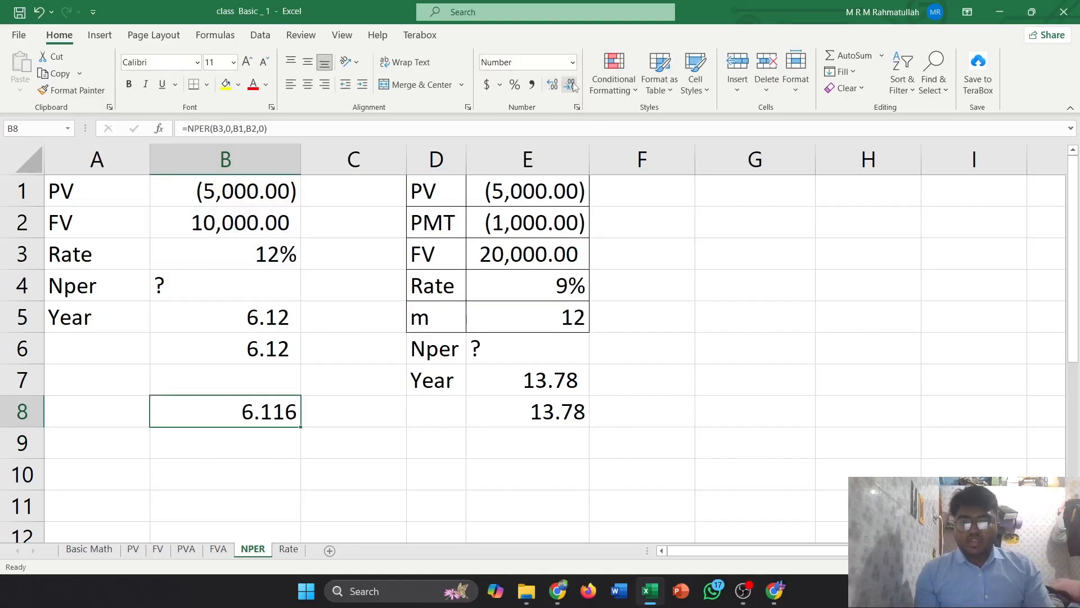
pyautogui.click(569, 84)
pyautogui.click(570, 85)
pyautogui.click(552, 85)
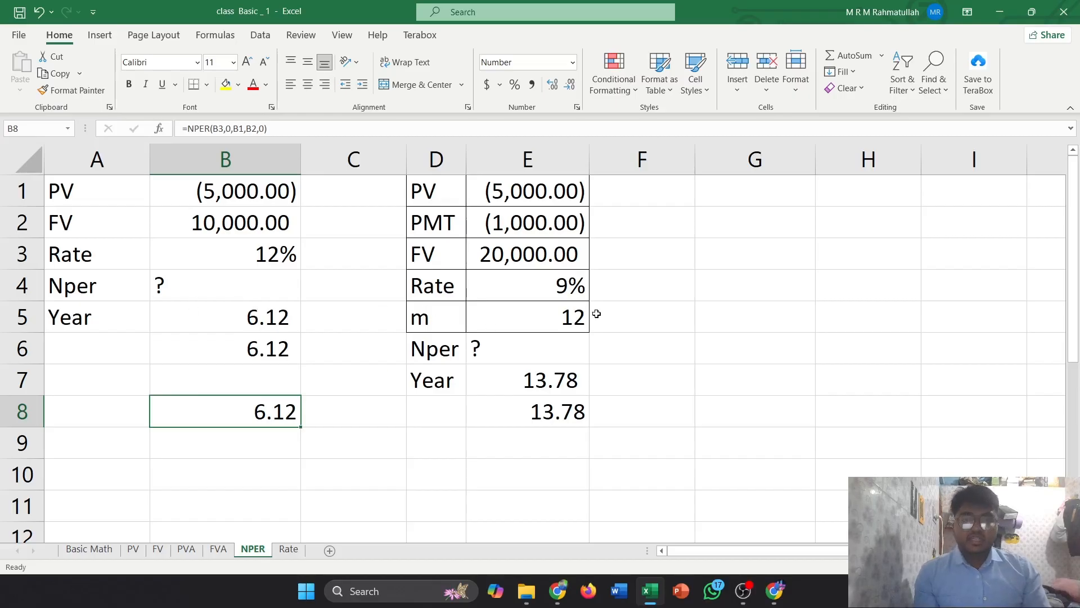
# Clear E8 on the NPER sheet and re-enter =NPER(E4/E5,E2,E1,E3,0), selecting the rate, m, PMT, PV and FV cells
pyautogui.click(657, 389)
pyautogui.click(579, 410)
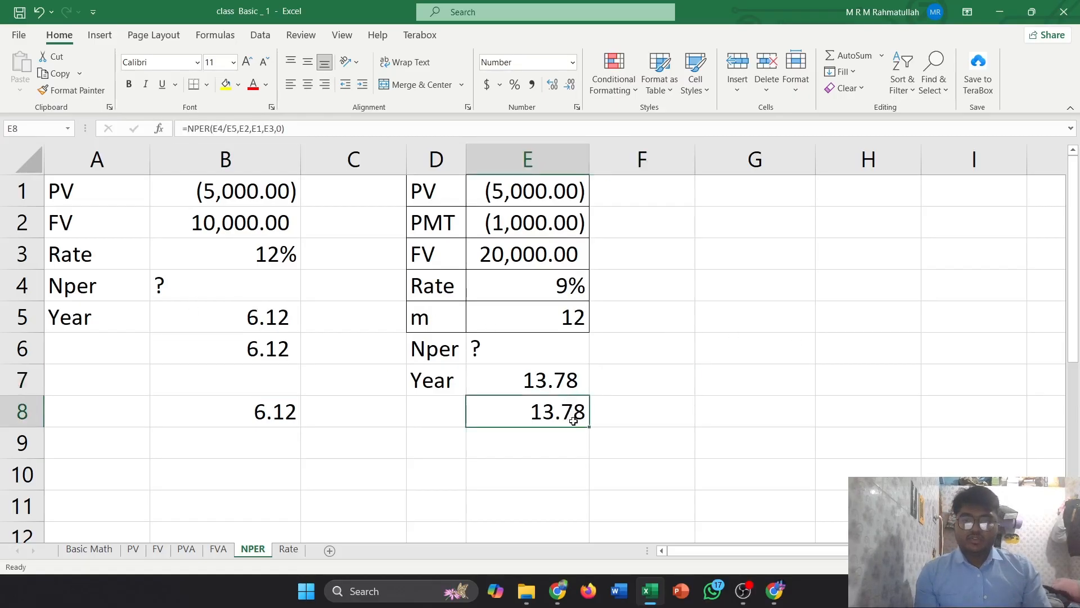
pyautogui.press('Delete')
pyautogui.write('=')
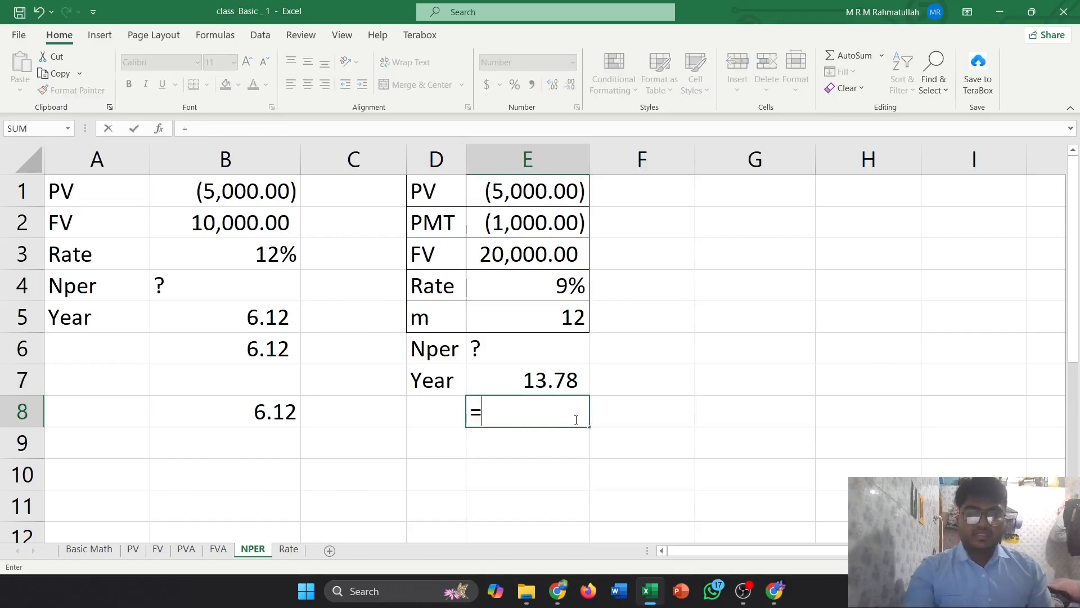
pyautogui.write('npe')
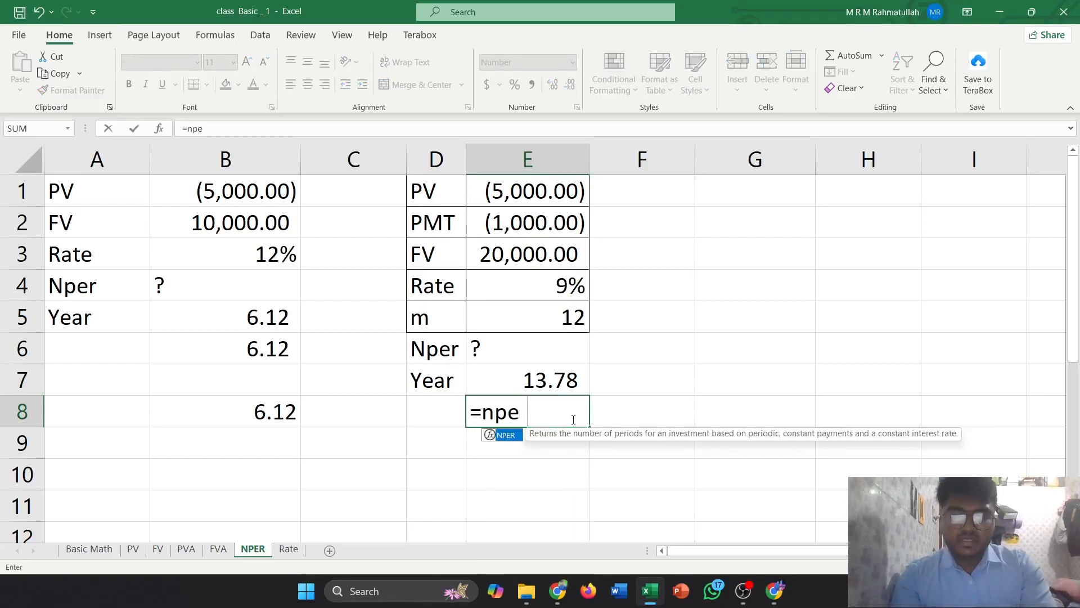
pyautogui.write('r')
pyautogui.press('Tab')
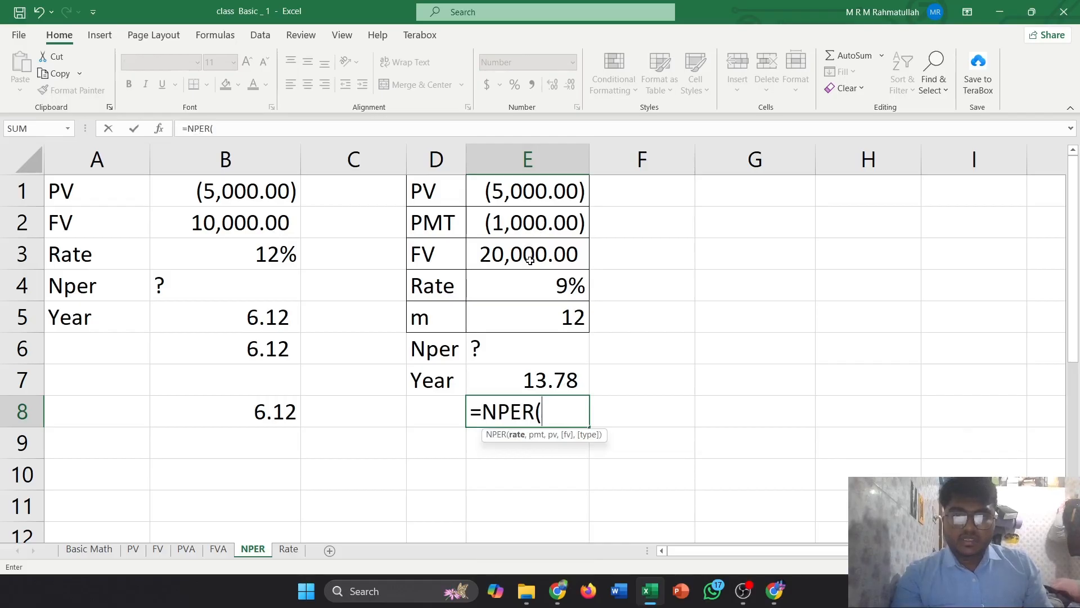
pyautogui.click(540, 287)
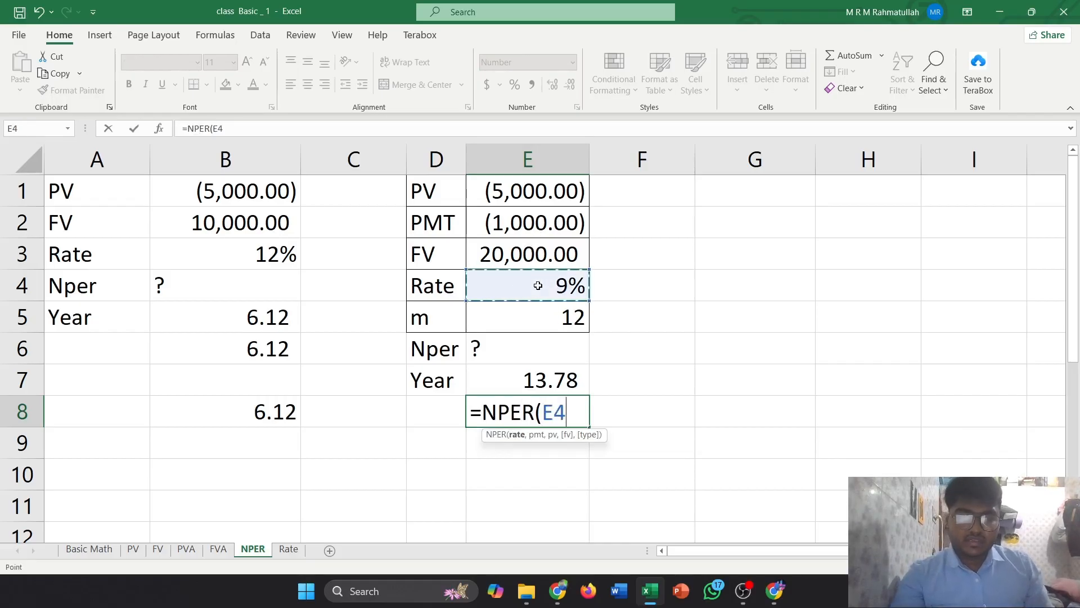
pyautogui.write('/')
pyautogui.click(531, 310)
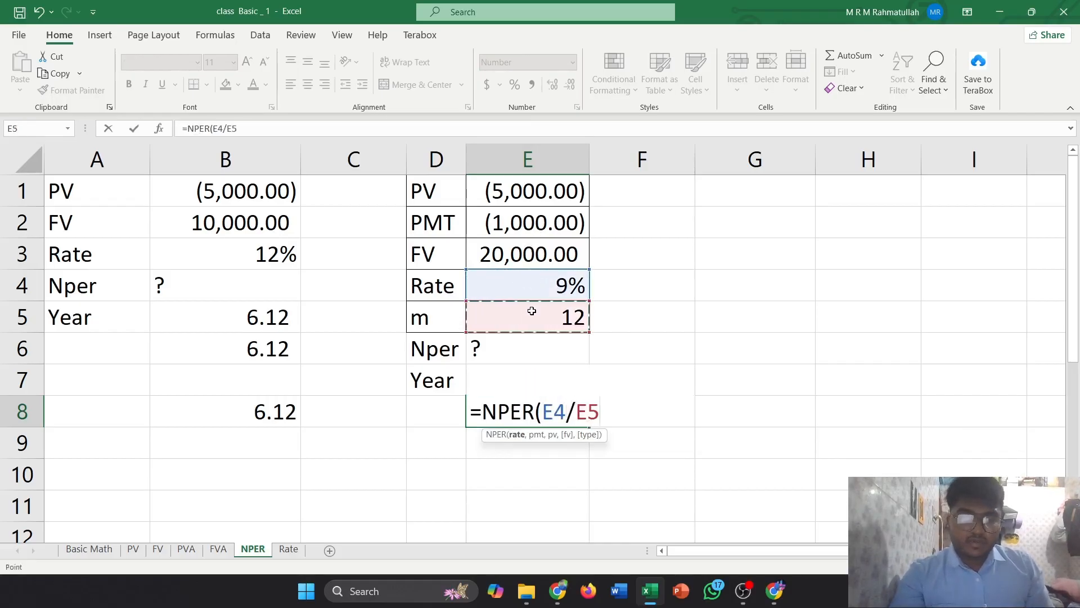
pyautogui.write(',')
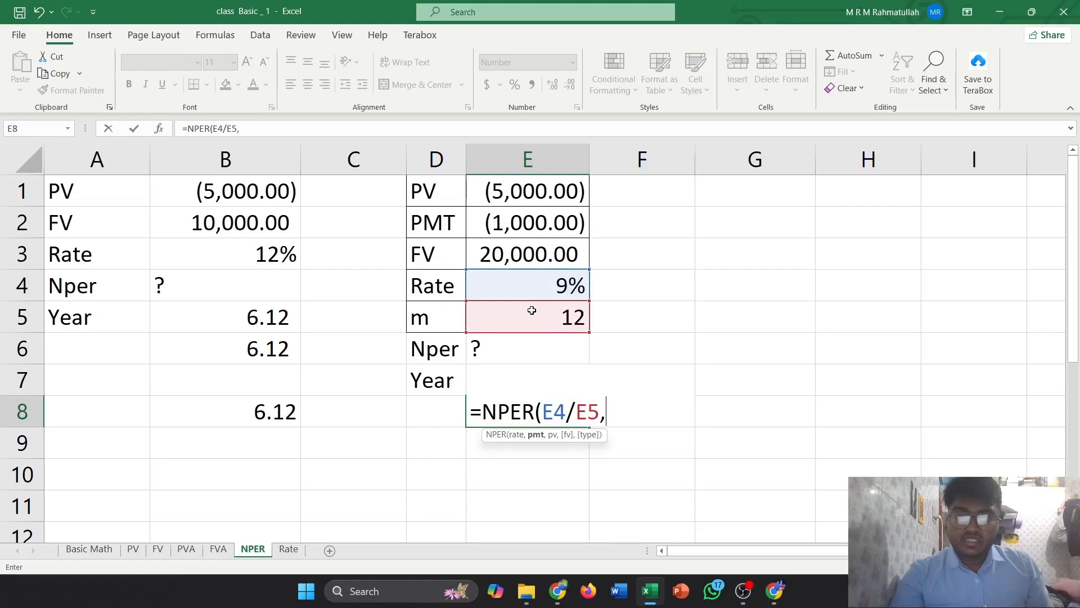
pyautogui.click(557, 226)
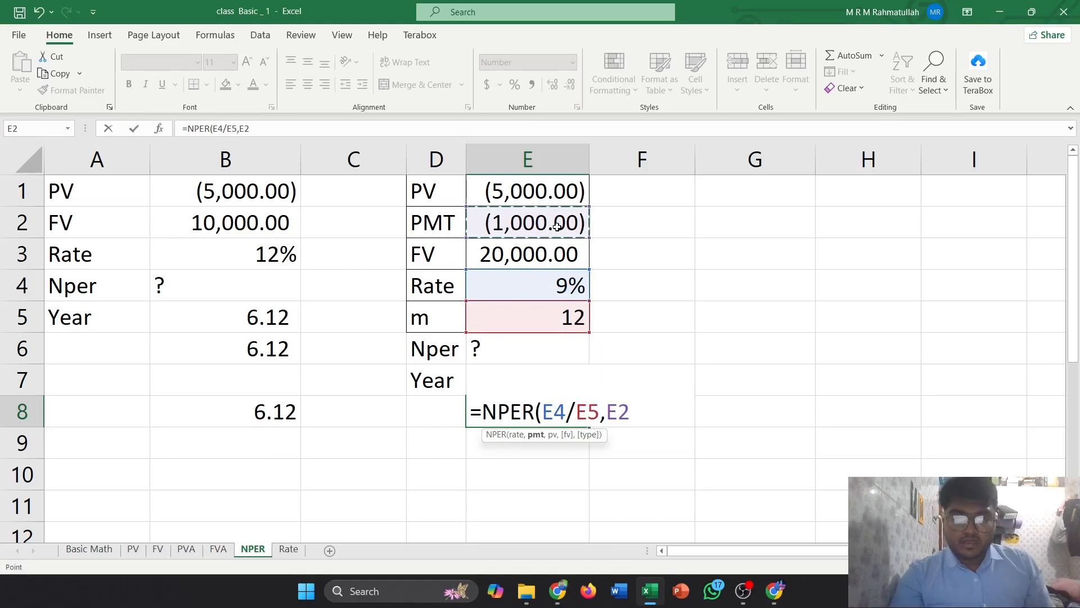
pyautogui.write(',')
pyautogui.click(518, 195)
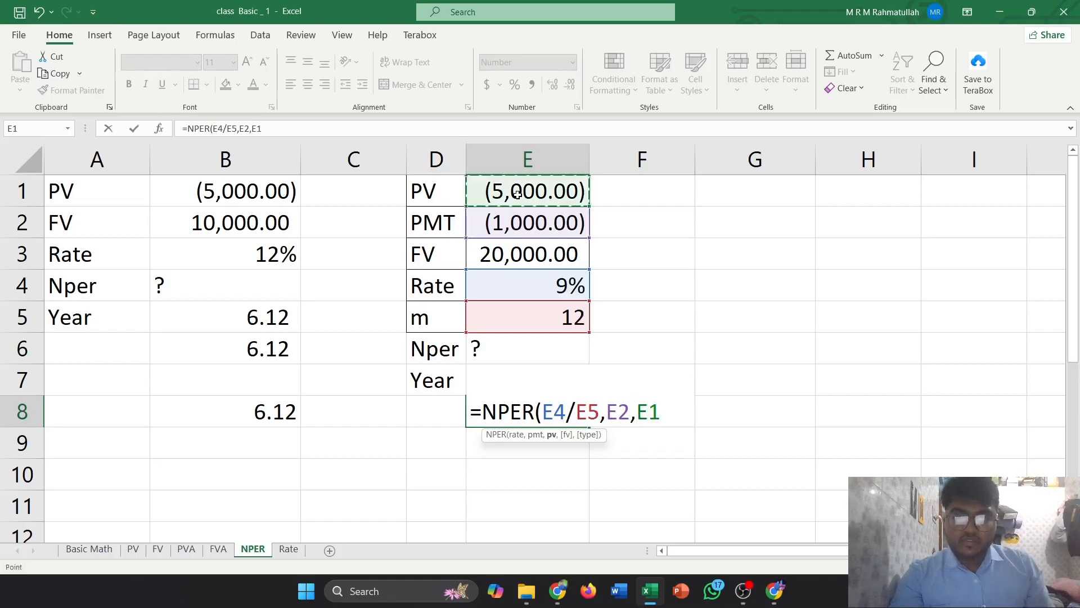
pyautogui.write(',')
pyautogui.click(532, 253)
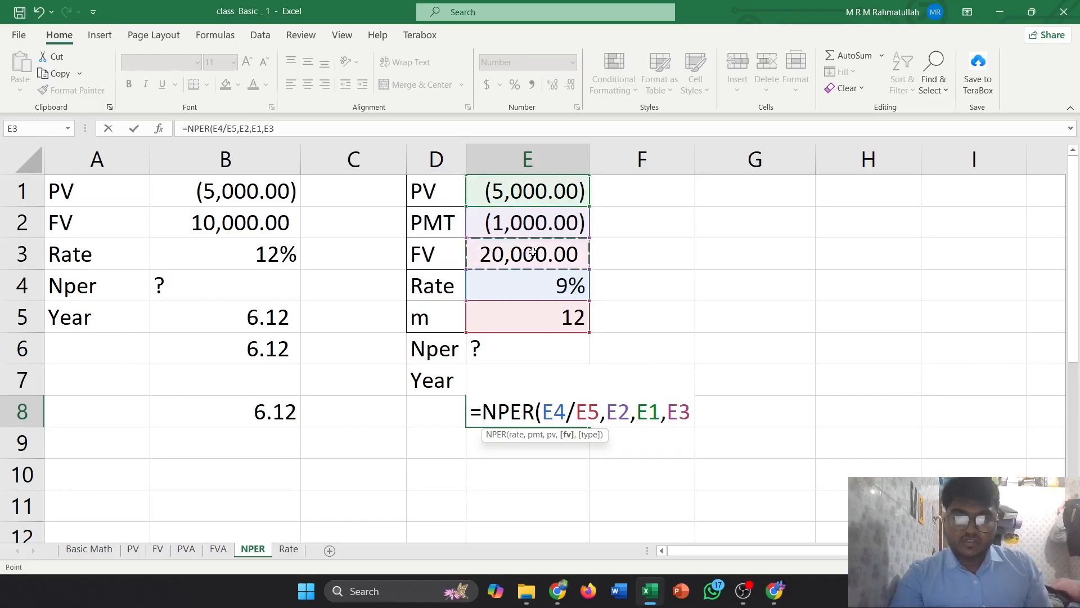
pyautogui.write(',0')
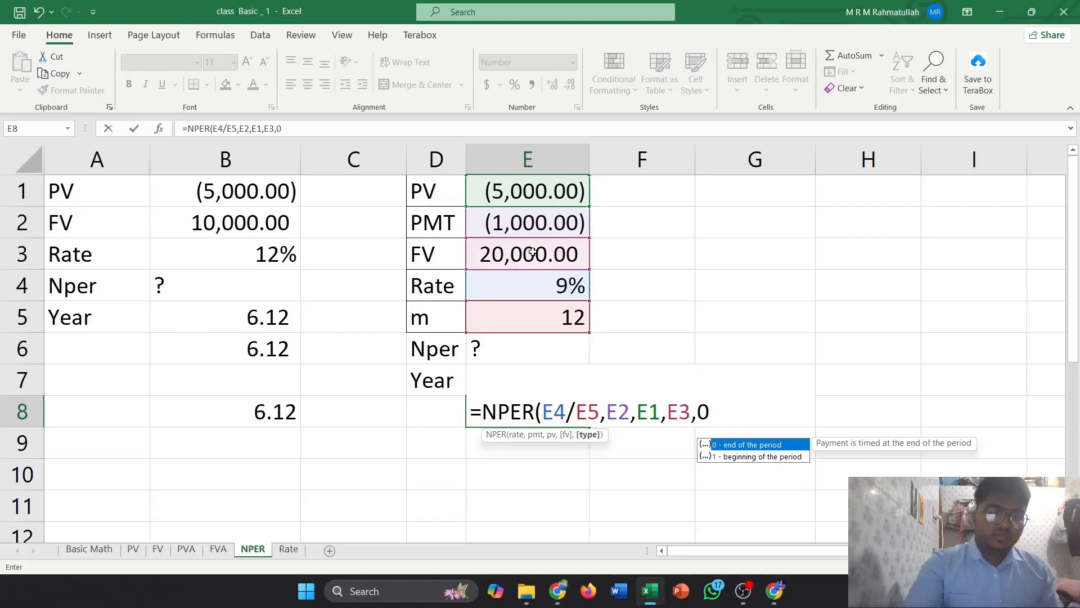
pyautogui.write(')')
pyautogui.press('Return')
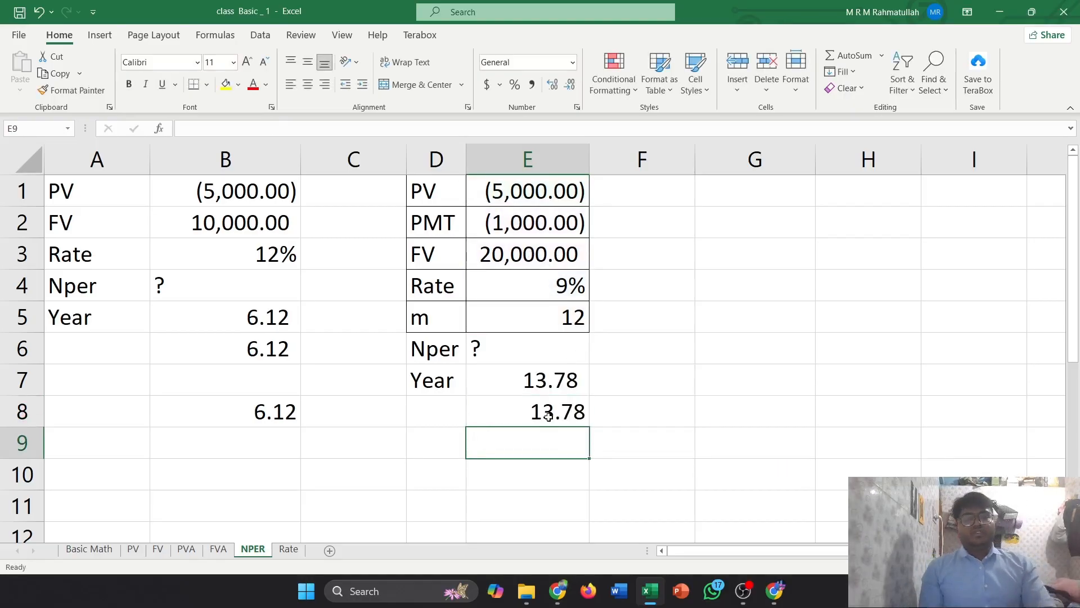
# Switch to the Rate sheet, clear cell B7, and inspect the RATE formula in B6
pyautogui.click(547, 410)
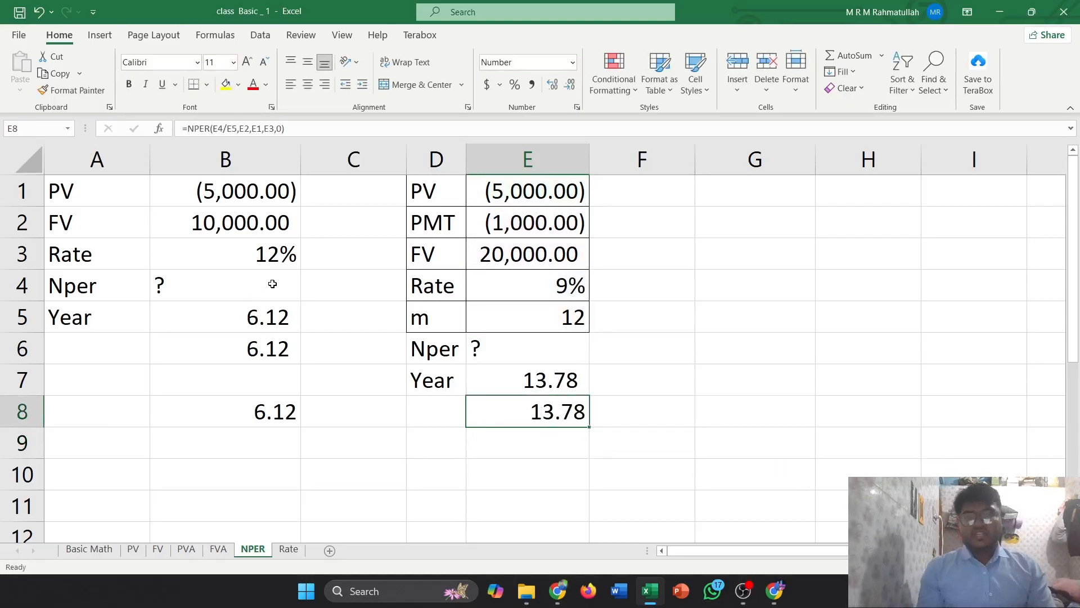
pyautogui.click(290, 550)
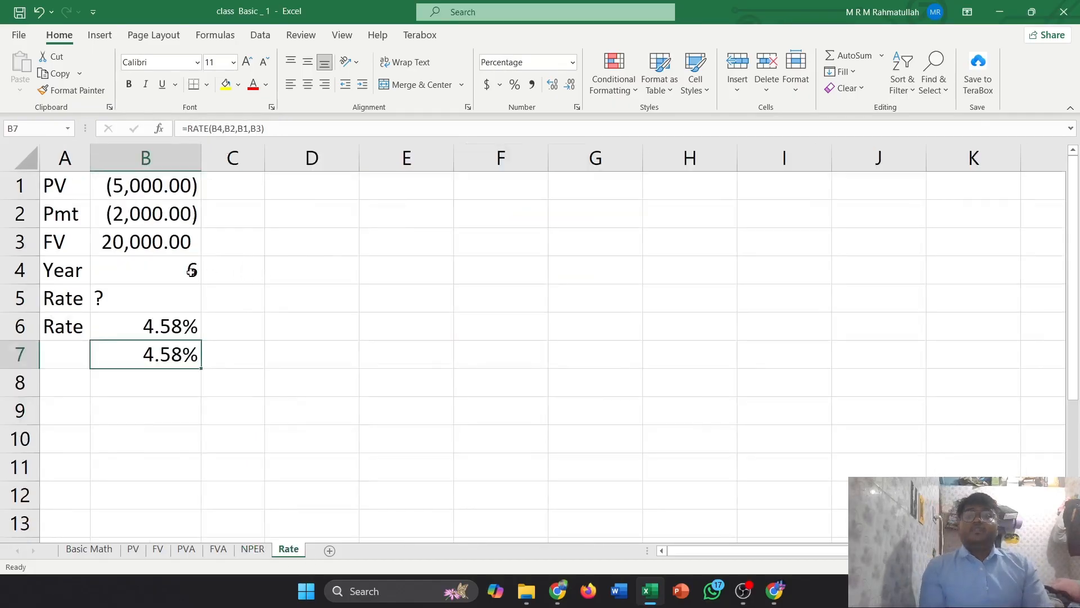
pyautogui.press('Delete')
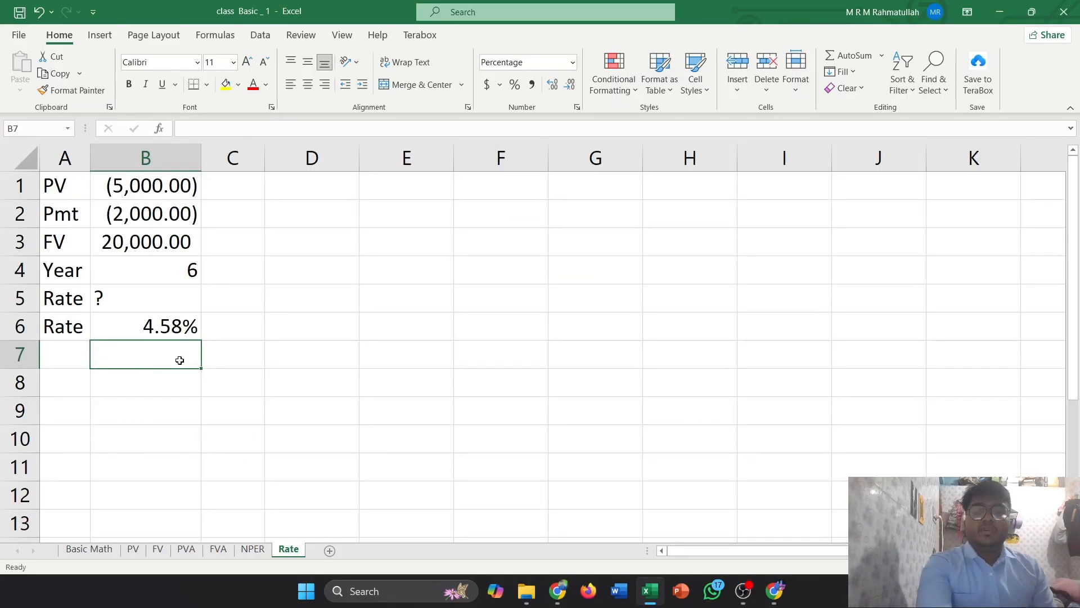
pyautogui.click(153, 334)
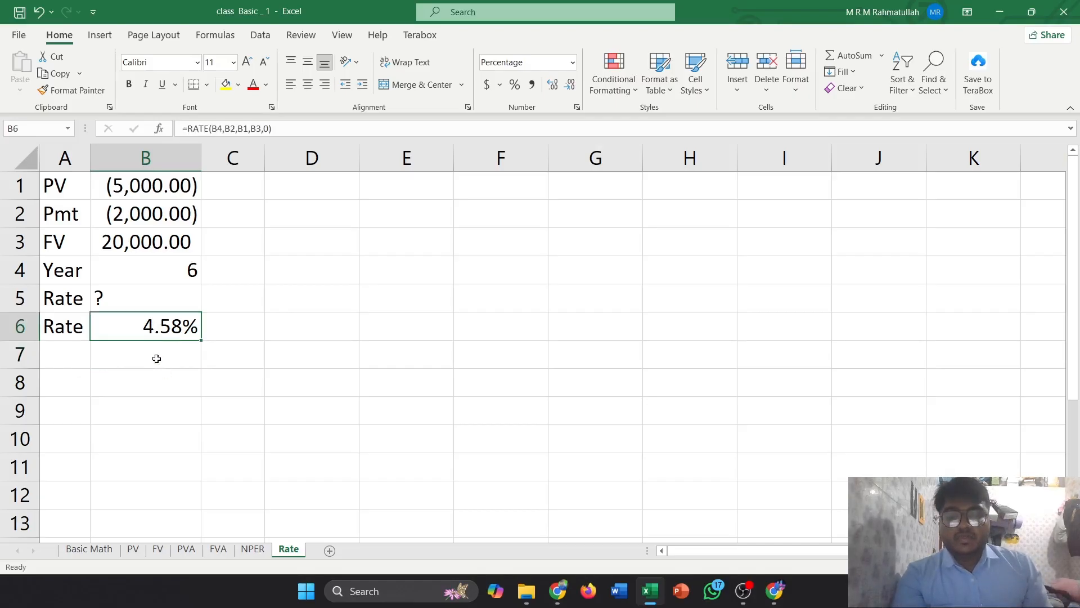
# Enter =RATE(B4,B2,B1,B3,0) in B7 of the Rate sheet, selecting the year, Pmt, PV and FV cells
pyautogui.click(157, 358)
pyautogui.write('=')
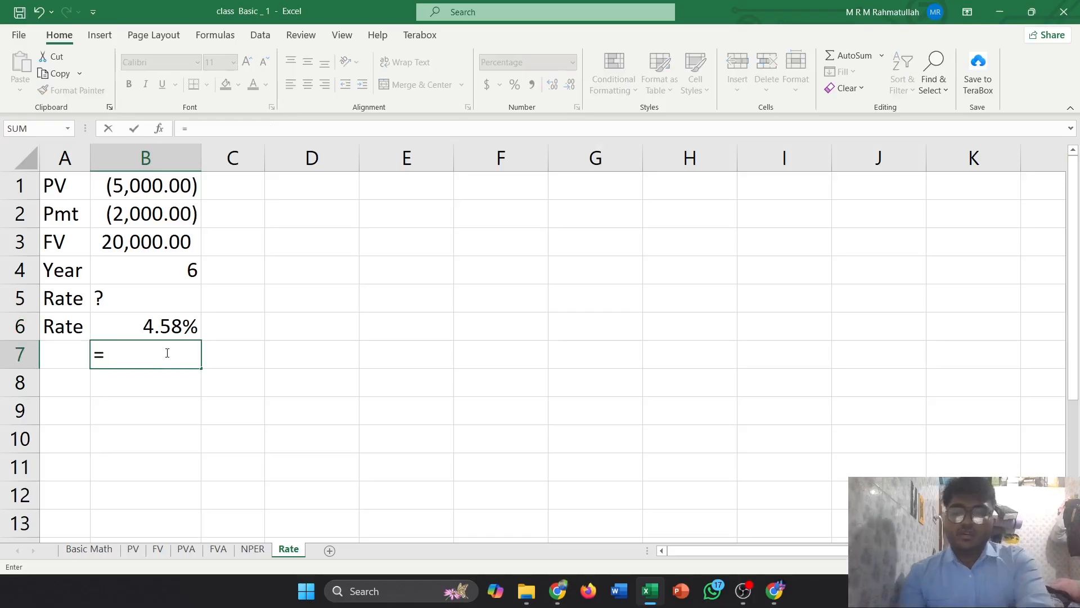
pyautogui.write('rate')
pyautogui.press('Tab')
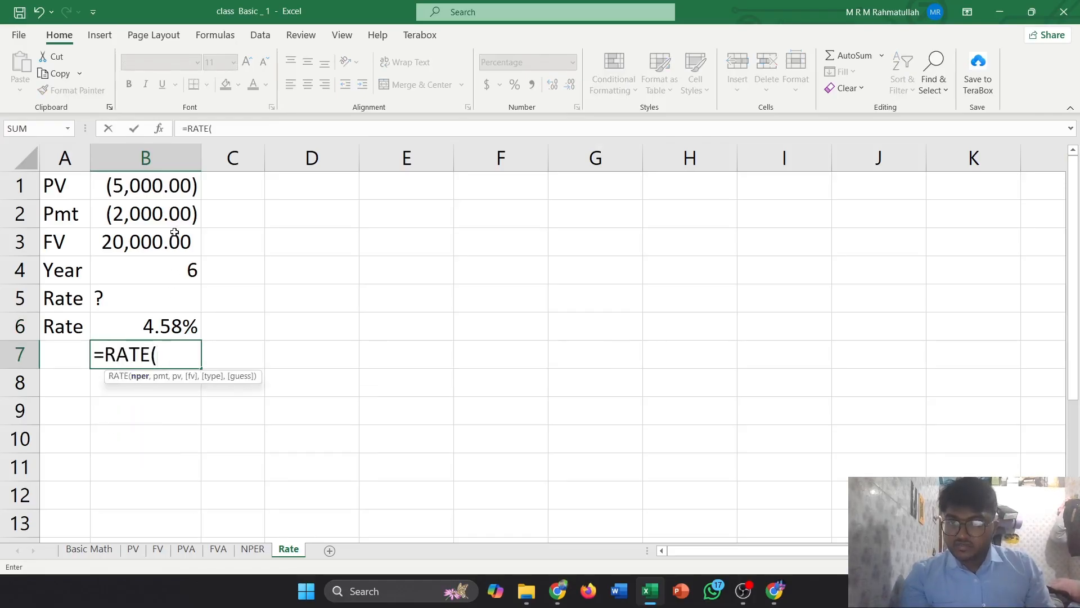
pyautogui.click(161, 276)
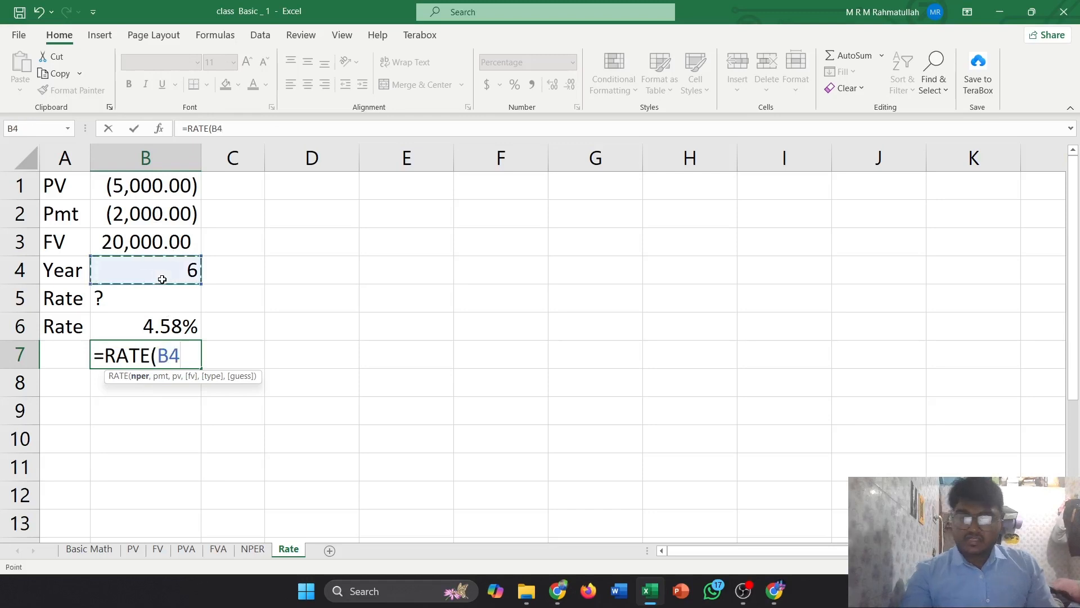
pyautogui.write(',')
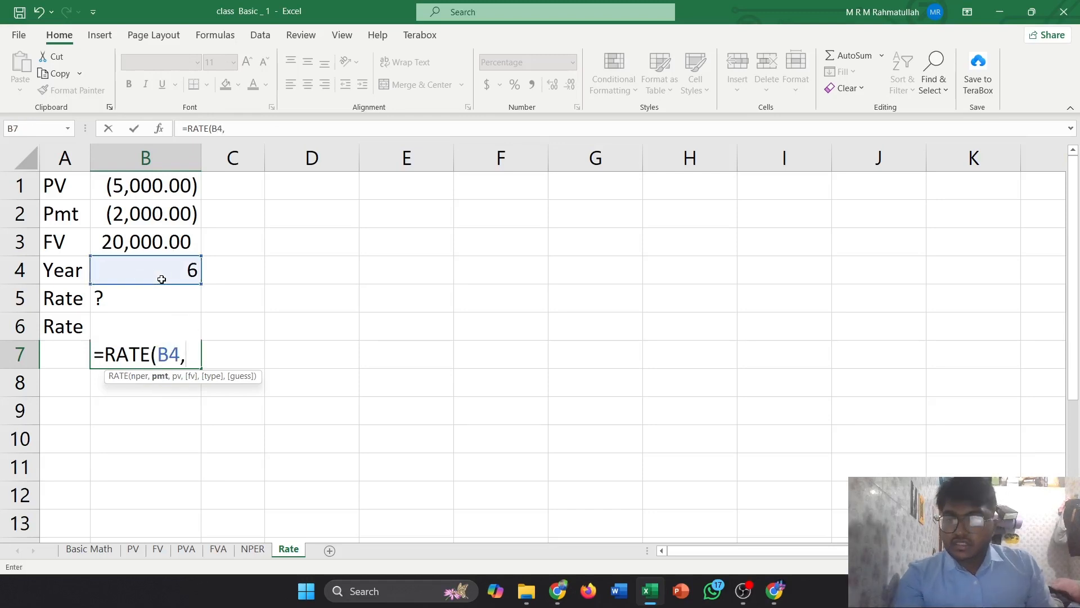
pyautogui.click(157, 214)
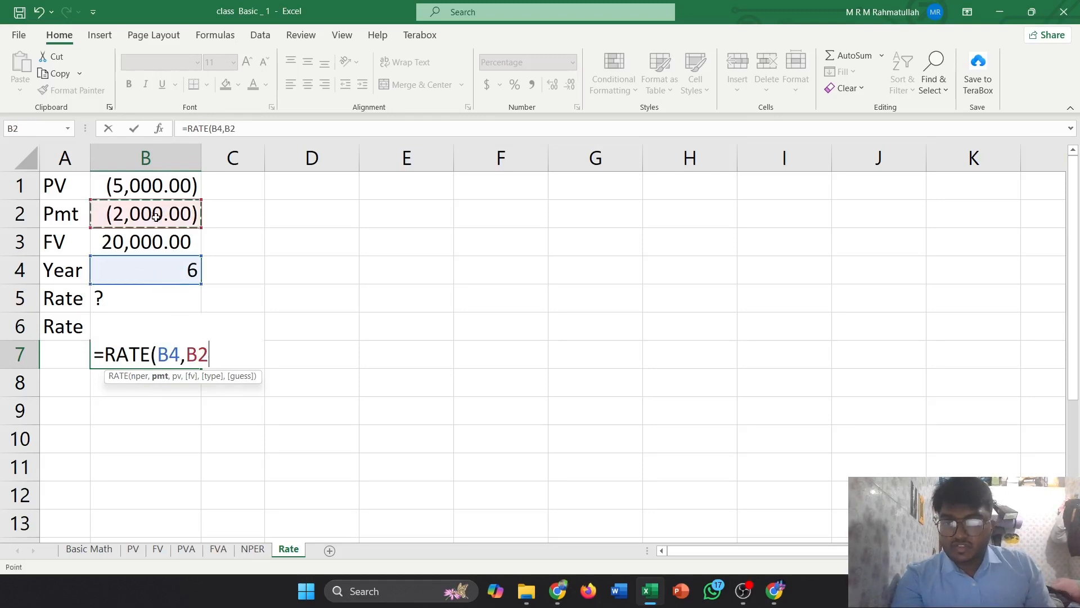
pyautogui.write(',')
pyautogui.click(146, 193)
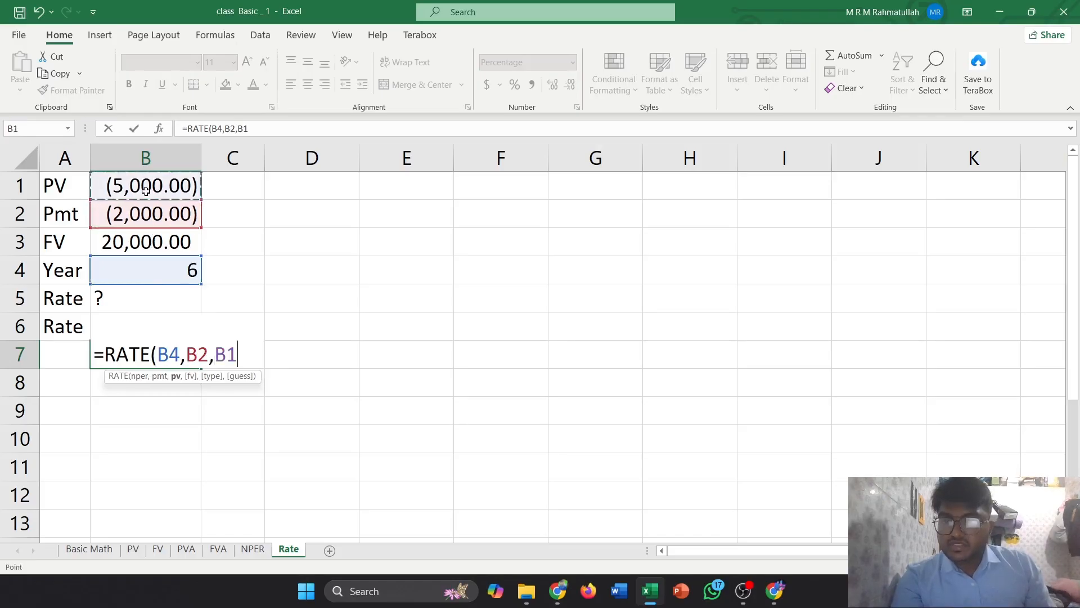
pyautogui.write(',')
pyautogui.click(158, 245)
pyautogui.write(',')
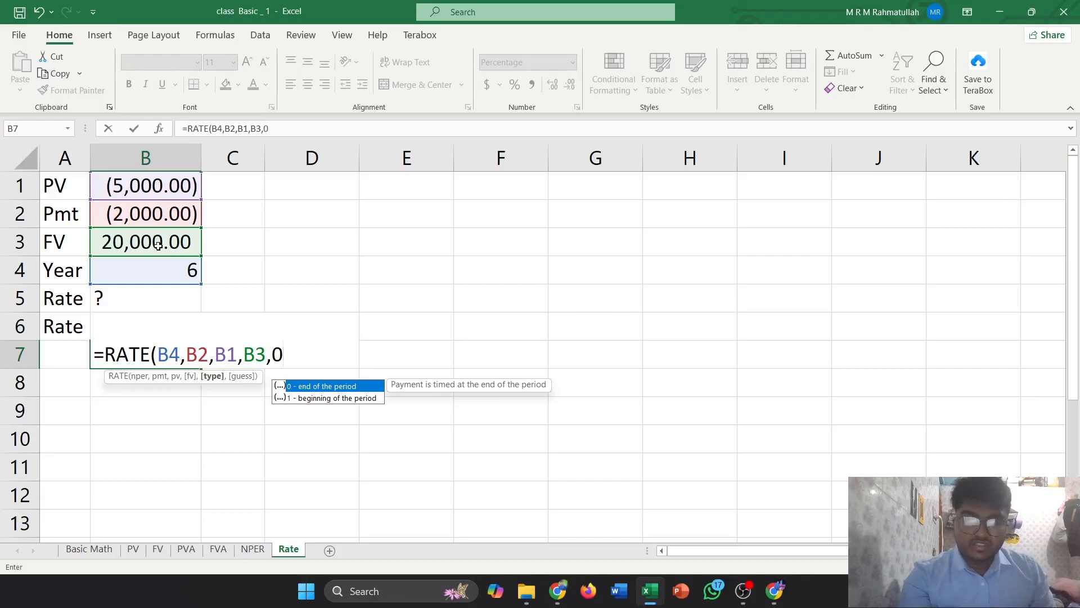
pyautogui.write('0')
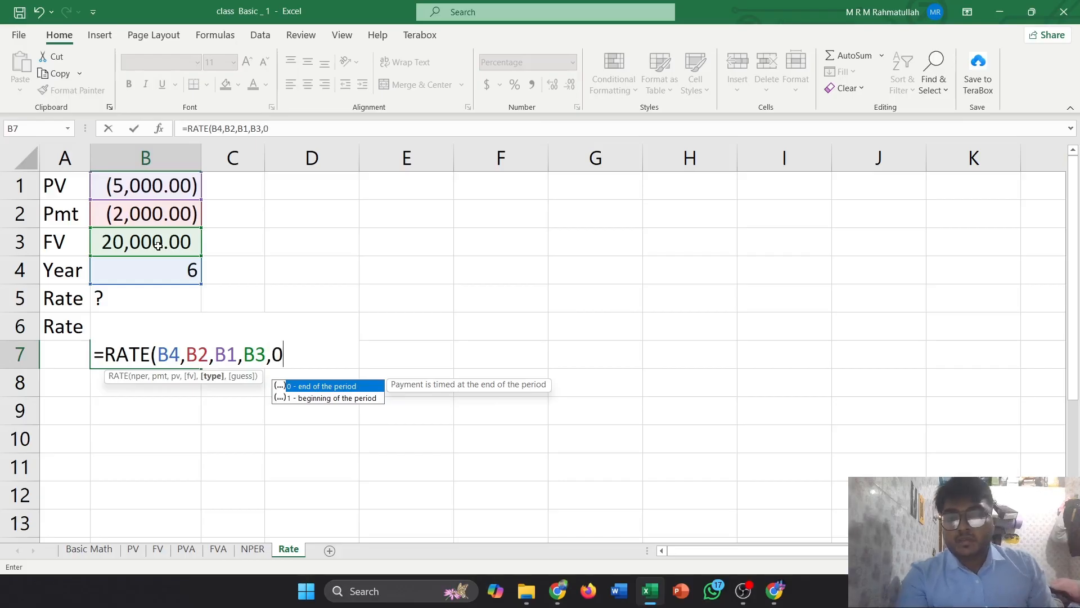
pyautogui.write(')')
pyautogui.press('Return')
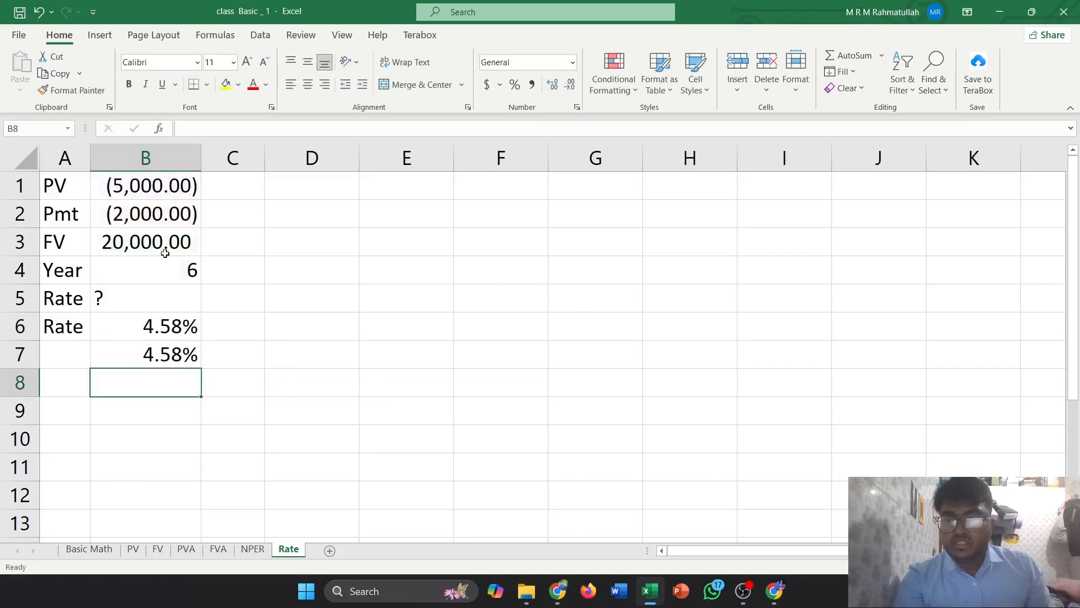
pyautogui.click(170, 355)
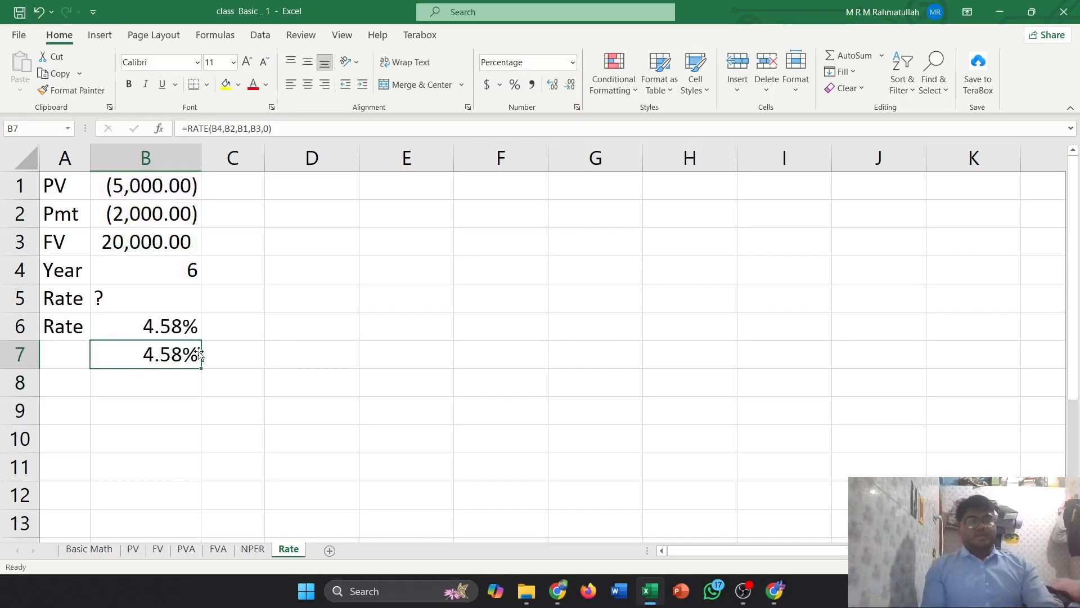
pyautogui.click(255, 550)
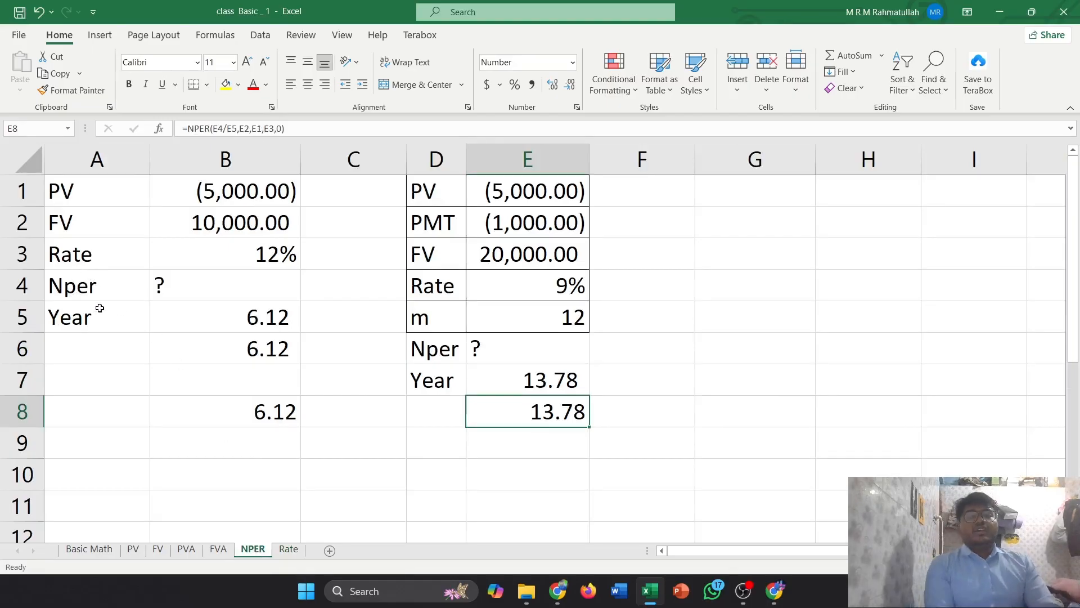
pyautogui.click(289, 550)
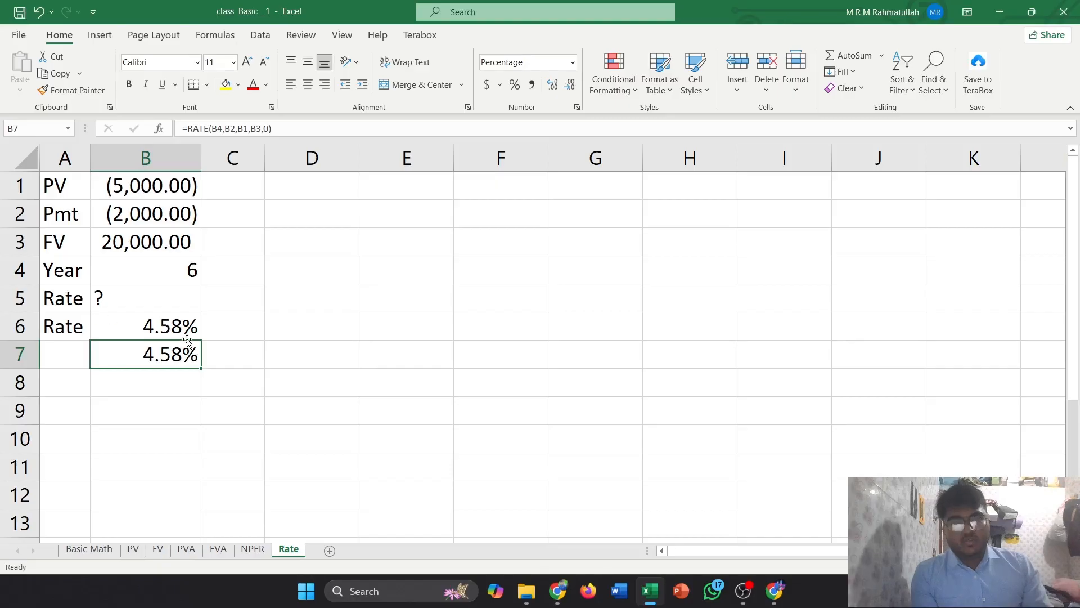
pyautogui.click(743, 591)
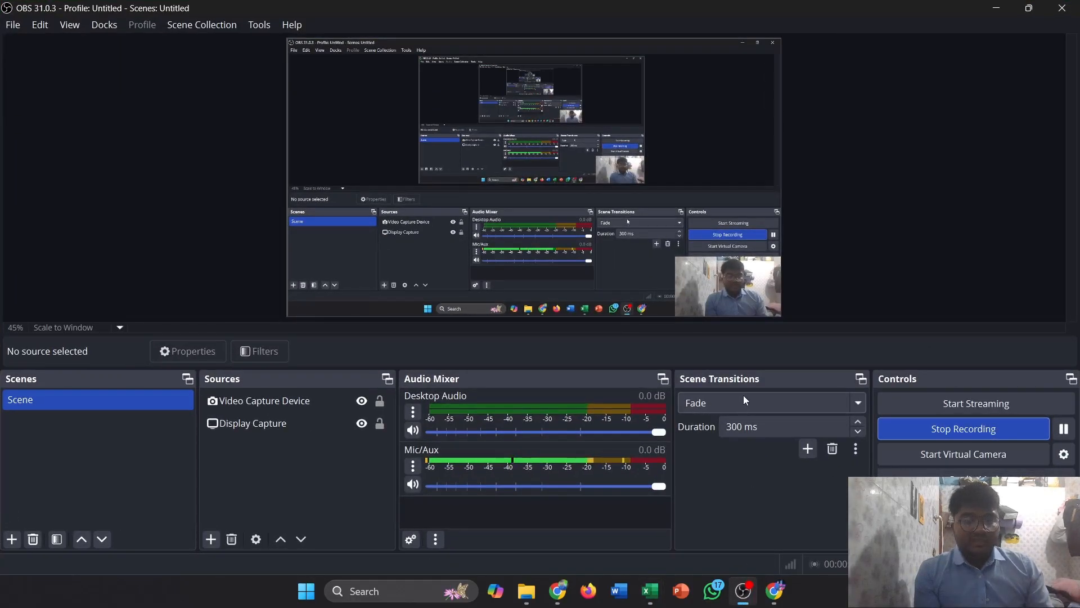
pyautogui.click(996, 8)
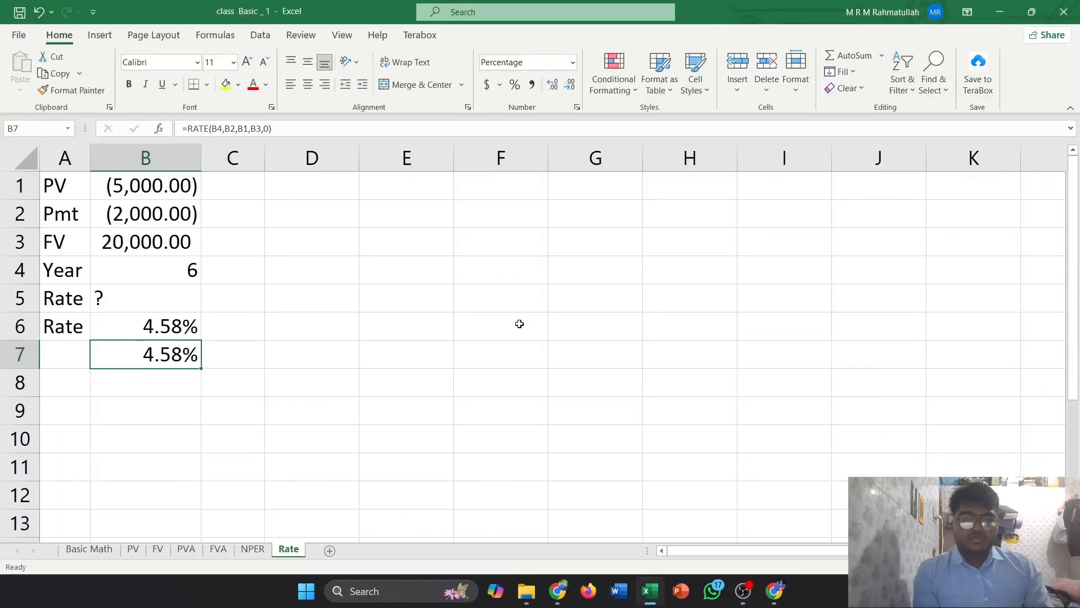
pyautogui.click(743, 590)
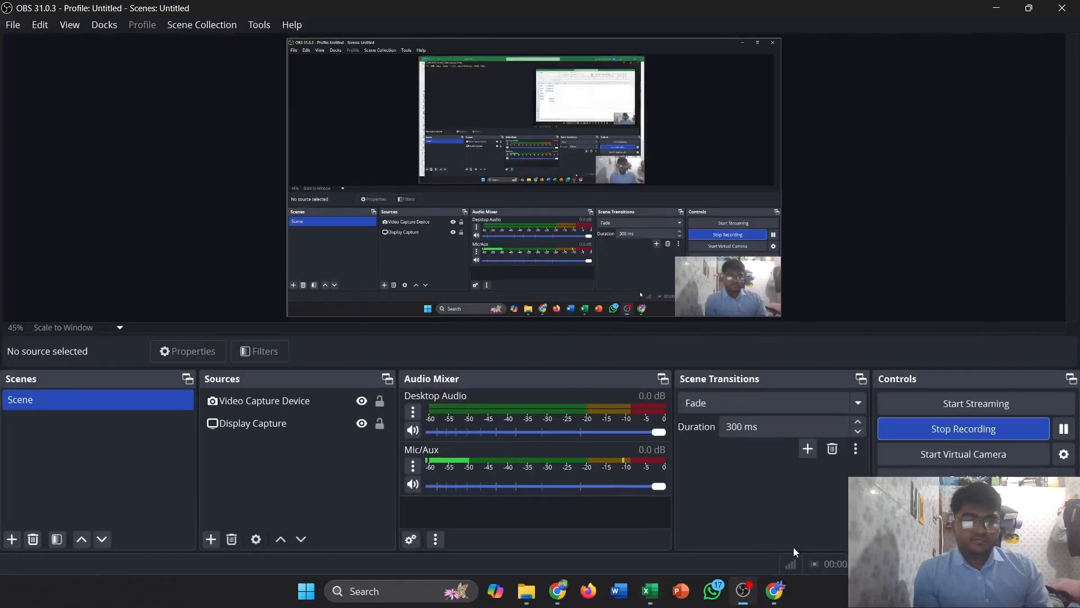